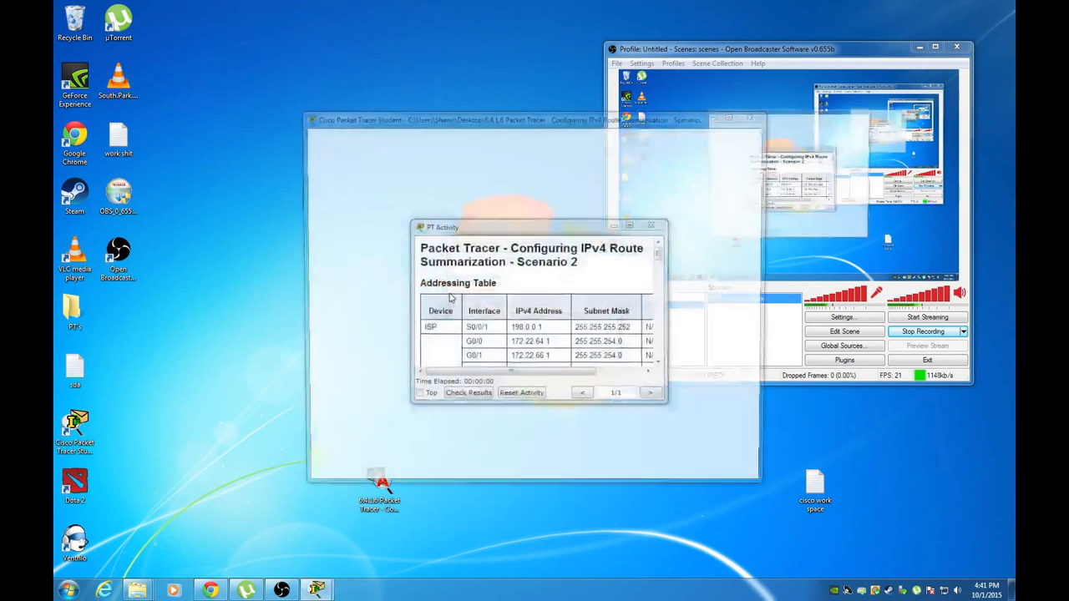
Replace the Guest profile with your name and e-mail address, then close the User Profile
{"action": "double_click", "coordinate": [489, 264]}
{"action": "key", "text": "Tab"}
{"action": "key", "text": "Return"}
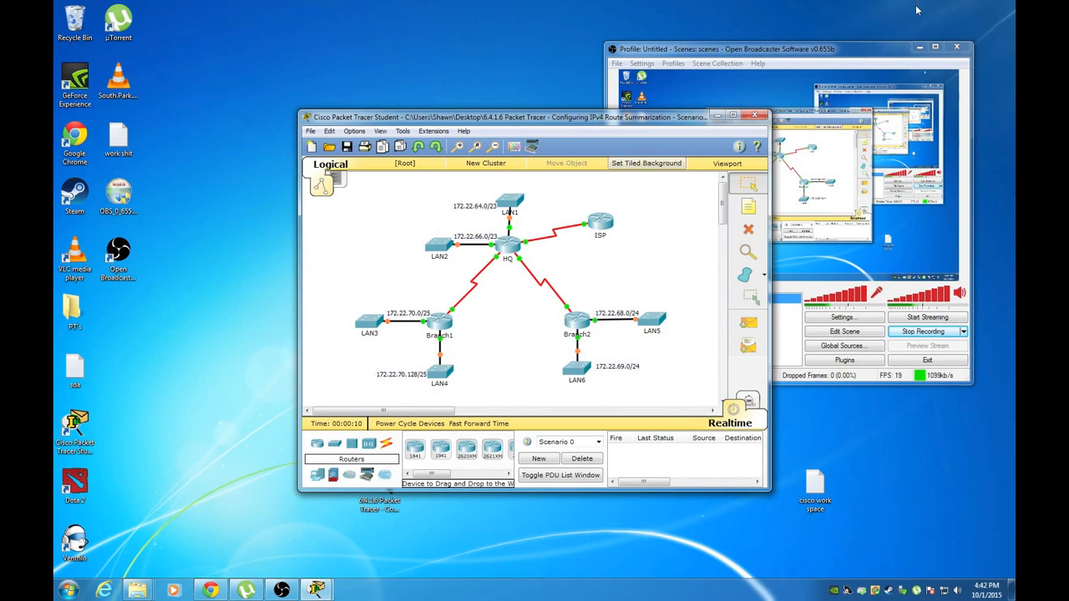
Place the enlarged activity instructions beside the topology so the full addressing table shows
{"action": "left_click_drag", "start_coordinate": [573, 123], "coordinate": [345, 62]}
{"action": "left_click", "coordinate": [920, 47]}
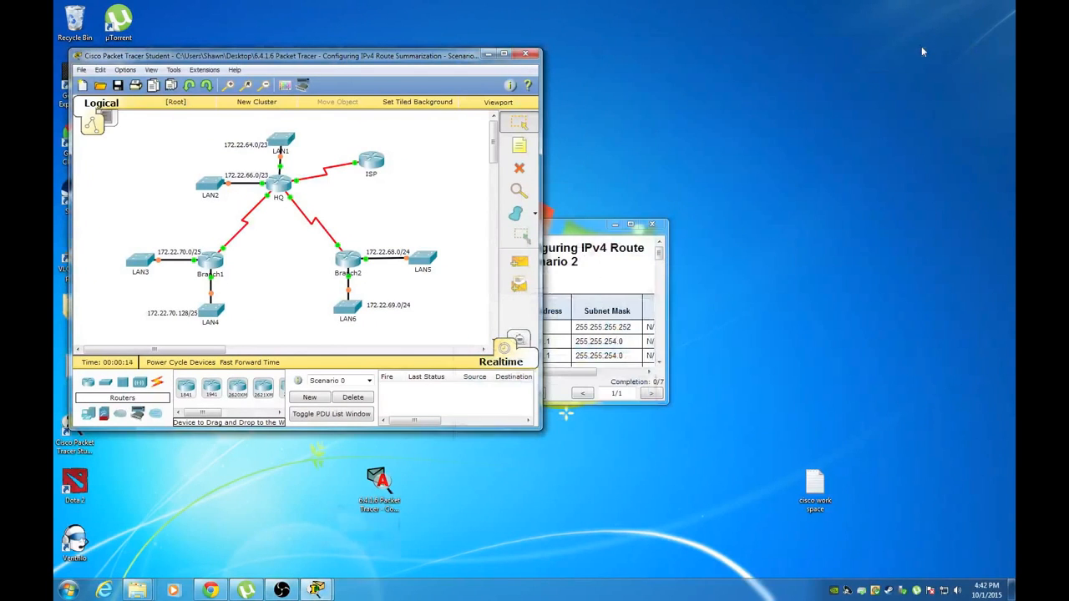
{"action": "left_click_drag", "start_coordinate": [573, 231], "coordinate": [944, 262]}
{"action": "left_click_drag", "start_coordinate": [806, 259], "coordinate": [587, 28]}
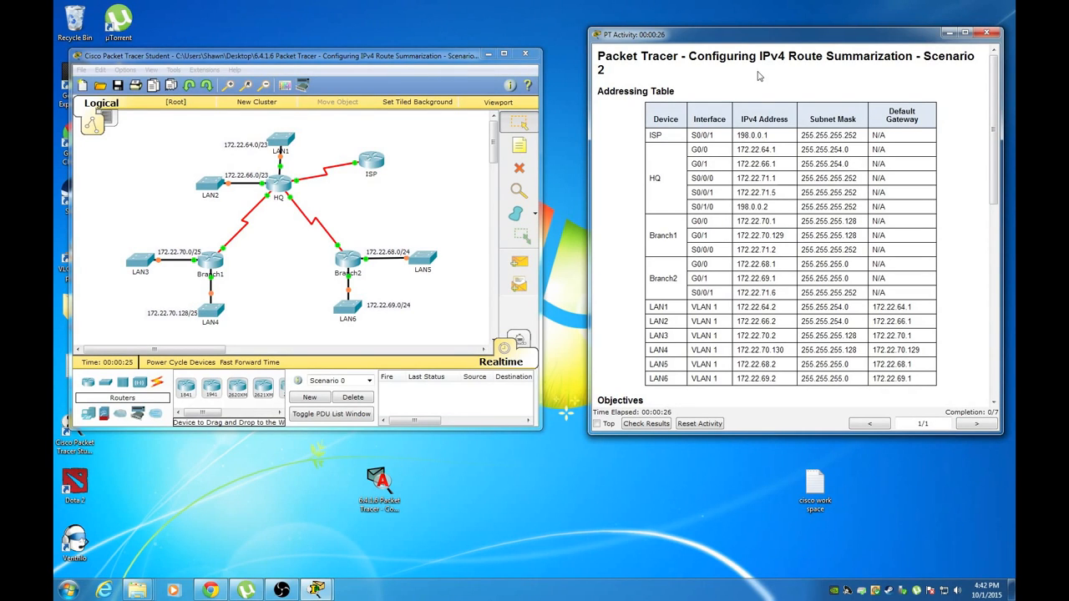
Scroll the activity instructions down to the Objectives, Background and Part 1 questions
{"action": "scroll", "coordinate": [759, 76], "scroll_direction": "down", "scroll_amount": 5}
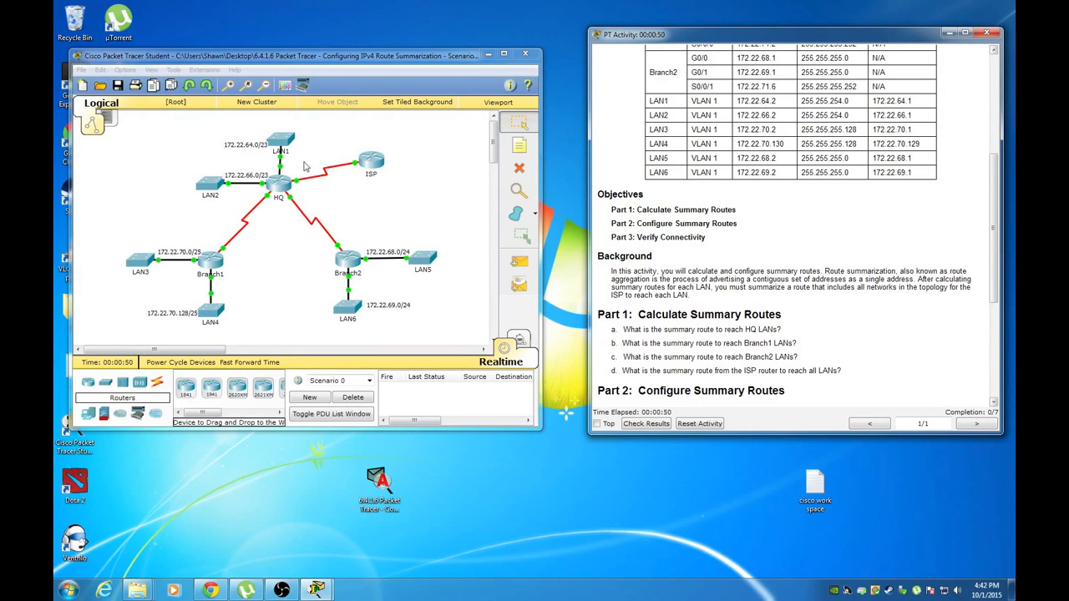
{"action": "left_click", "coordinate": [396, 188]}
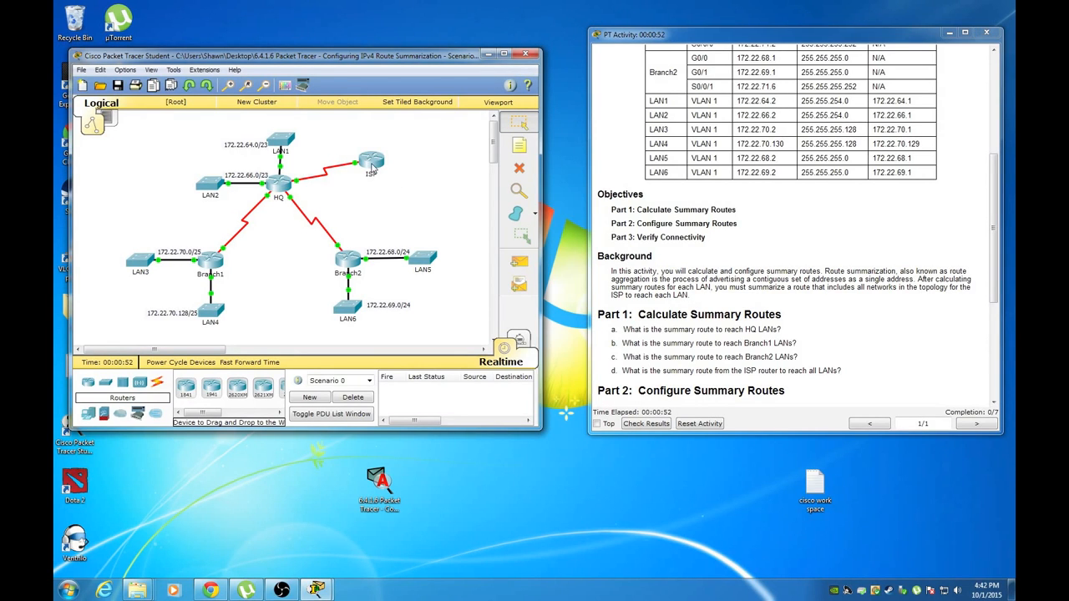
{"action": "mouse_move", "coordinate": [372, 169]}
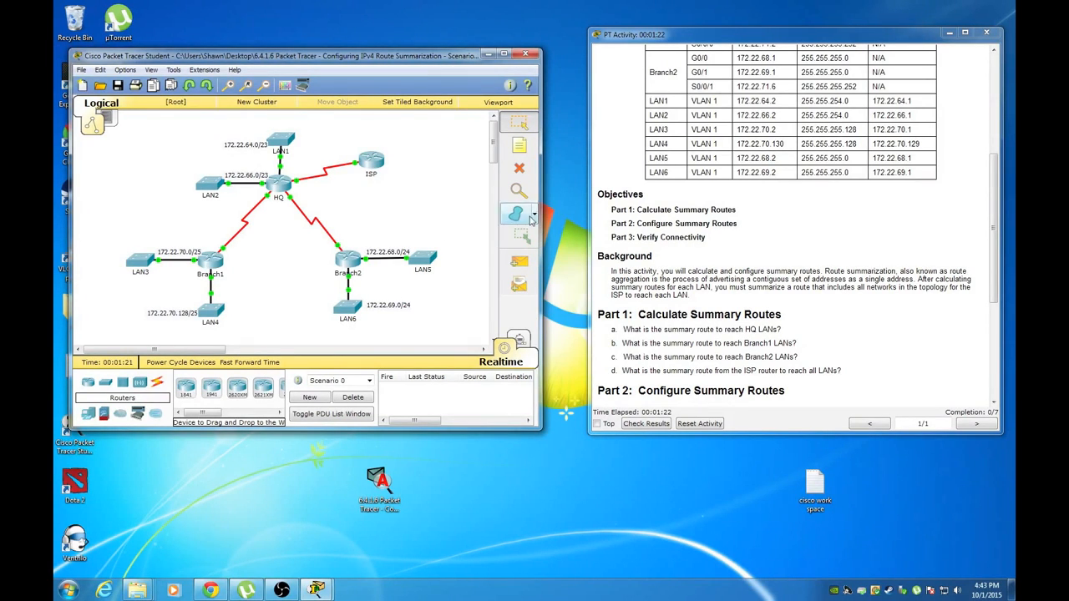
{"action": "left_click", "coordinate": [857, 244]}
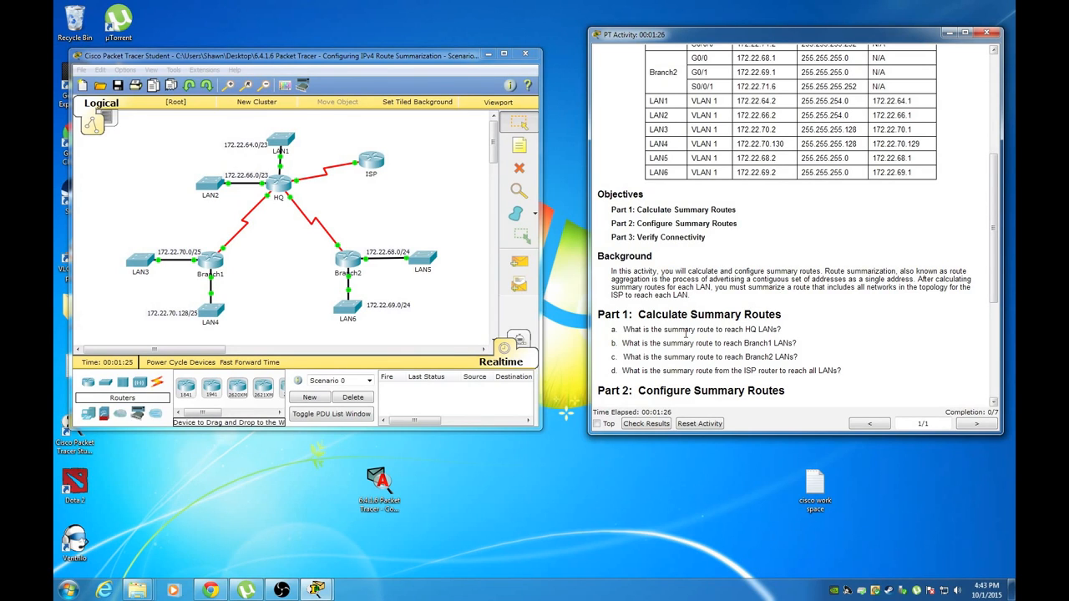
{"action": "left_click", "coordinate": [429, 184]}
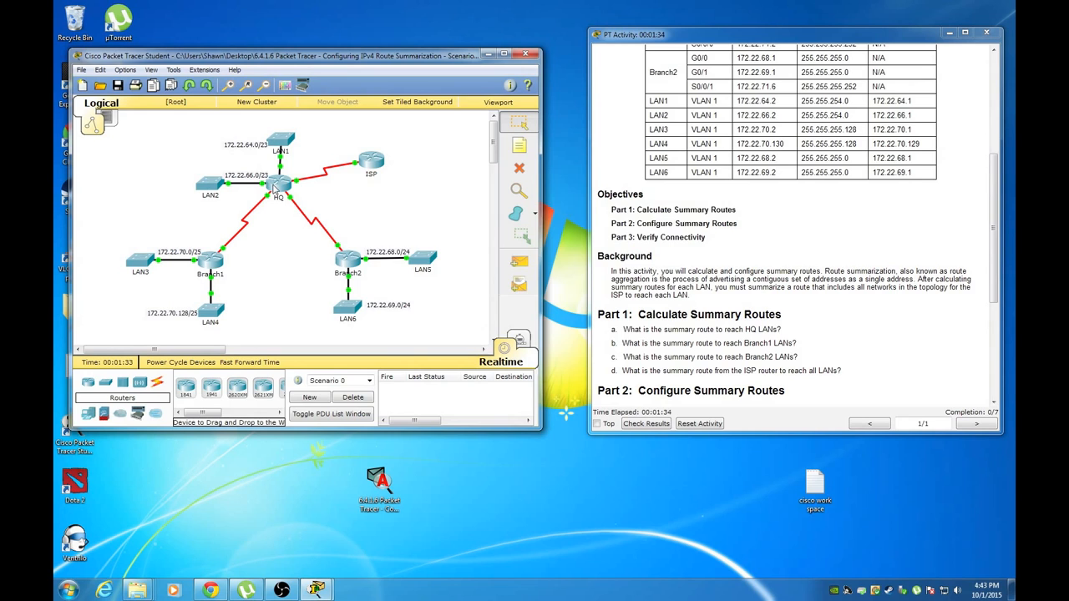
{"action": "mouse_move", "coordinate": [274, 190]}
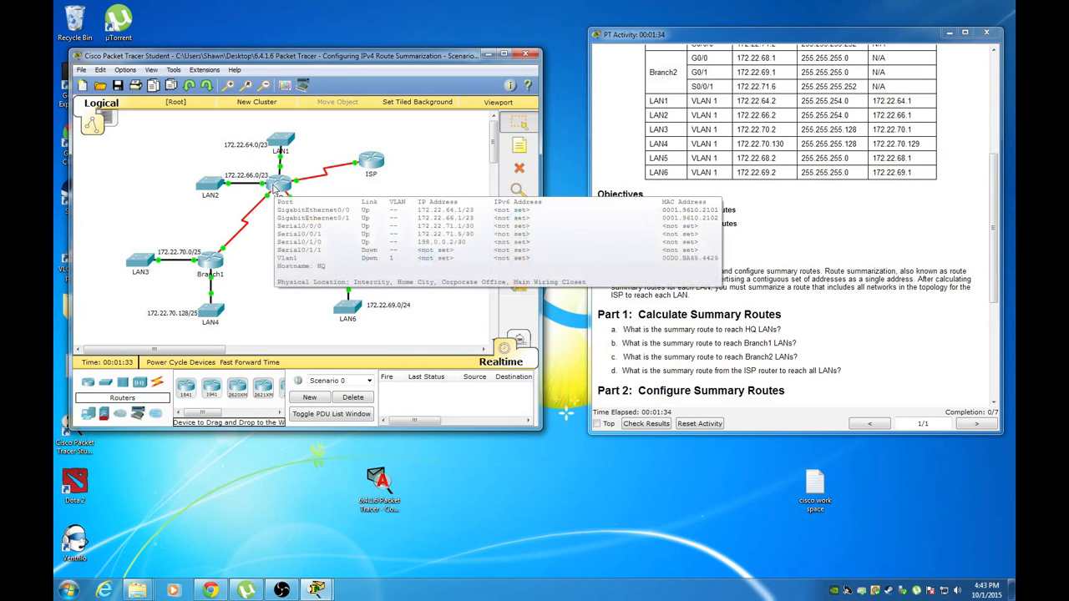
Create a desktop text document named wspace and open it in Notepad
{"action": "right_click", "coordinate": [580, 492]}
{"action": "mouse_move", "coordinate": [624, 447]}
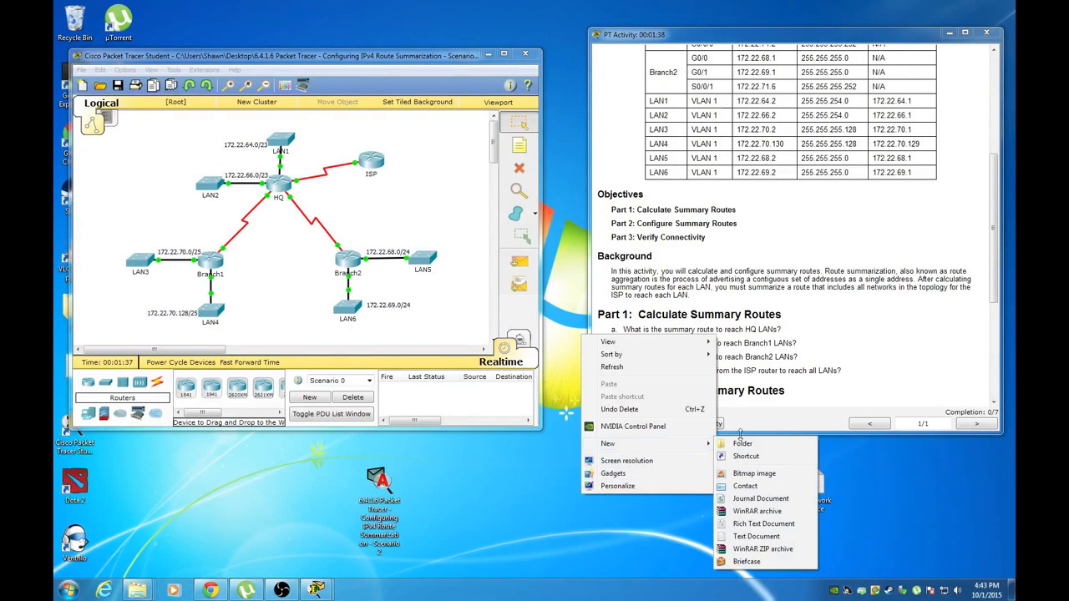
{"action": "left_click", "coordinate": [751, 541]}
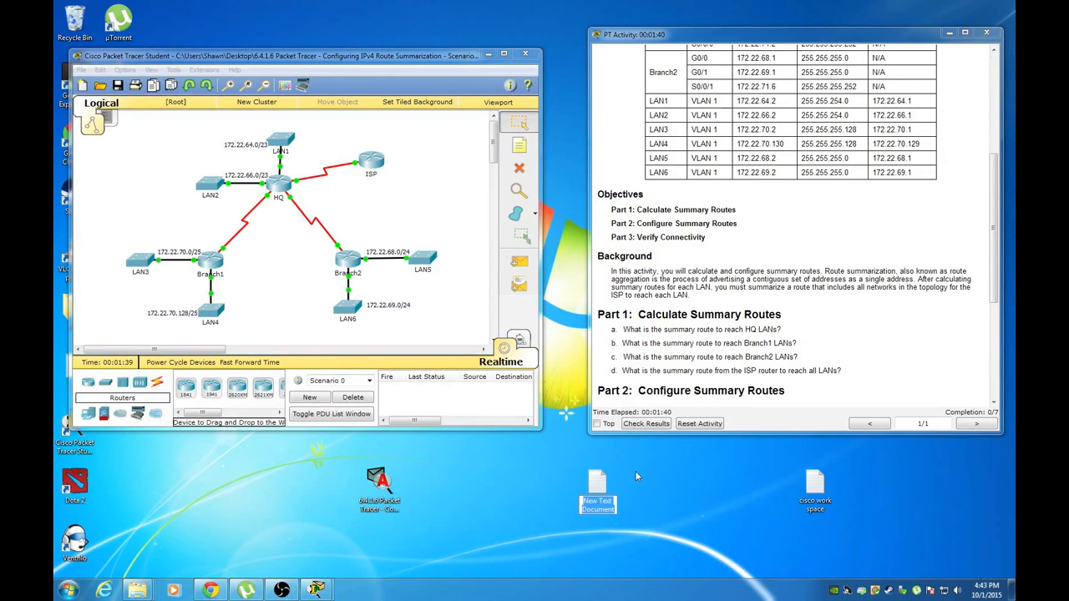
{"action": "type", "text": "wspace"}
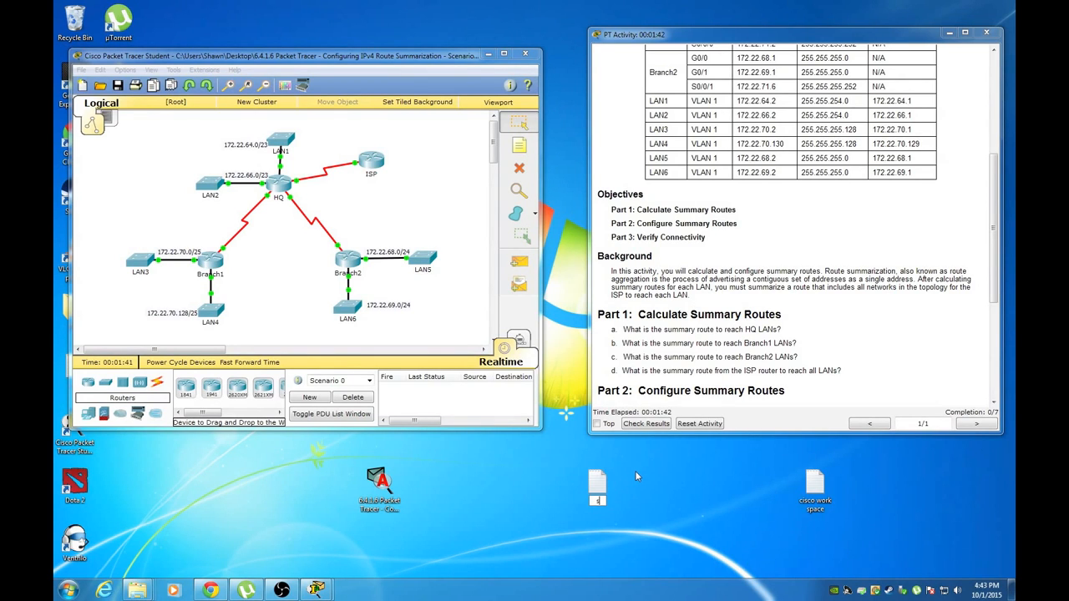
{"action": "key", "text": "Return"}
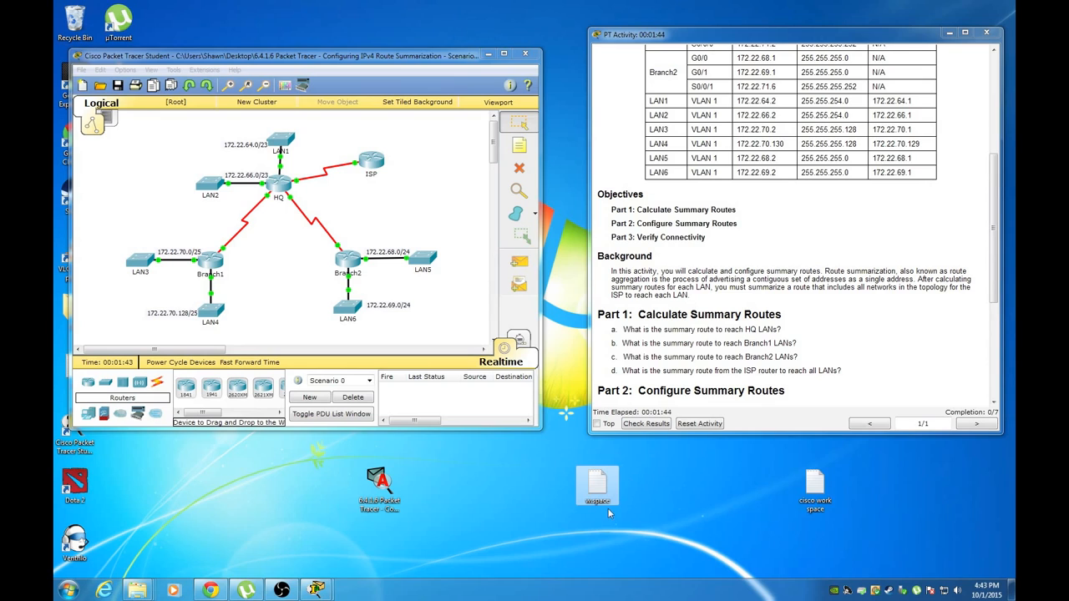
{"action": "double_click", "coordinate": [614, 487]}
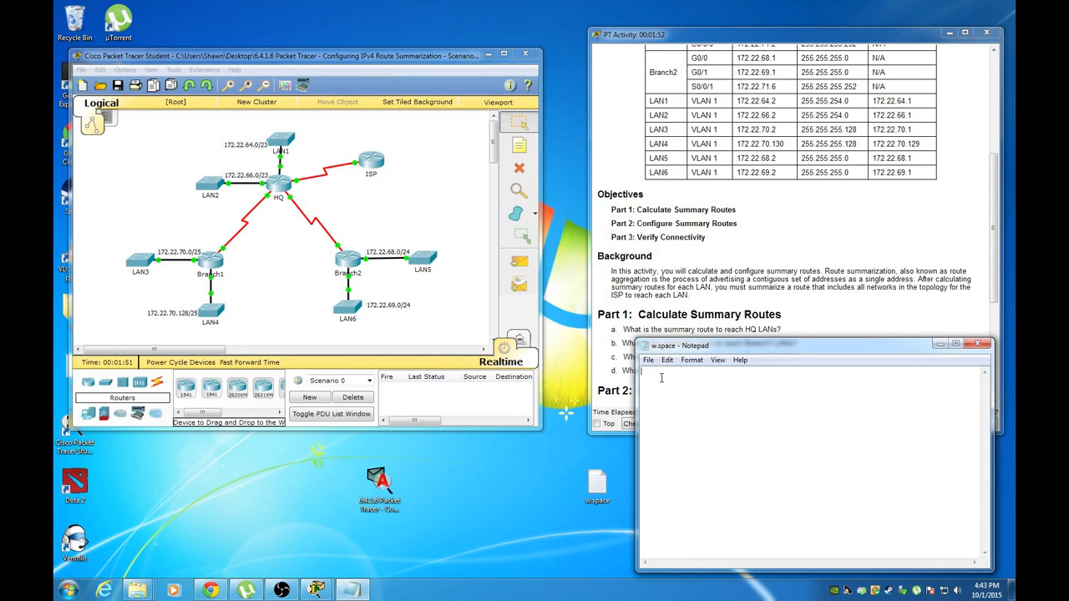
Type 172.22.64.0 and 172.22.66.0 on separate lines in the notes
{"action": "type", "text": "172.22.64.0"}
{"action": "key", "text": "Return"}
{"action": "type", "text": "172.22.66.0"}
Add binary forms 172.22.01000000.0 and 172.22.01000010.0 and mark where the shared bits end
{"action": "left_click", "coordinate": [714, 373]}
{"action": "type", "text": "172."}
{"action": "type", "text": "22."}
{"action": "type", "text": "01"}
{"action": "type", "text": "000"}
{"action": "type", "text": "000.0"}
{"action": "type", "text": "172"}
{"action": "type", "text": ".22."}
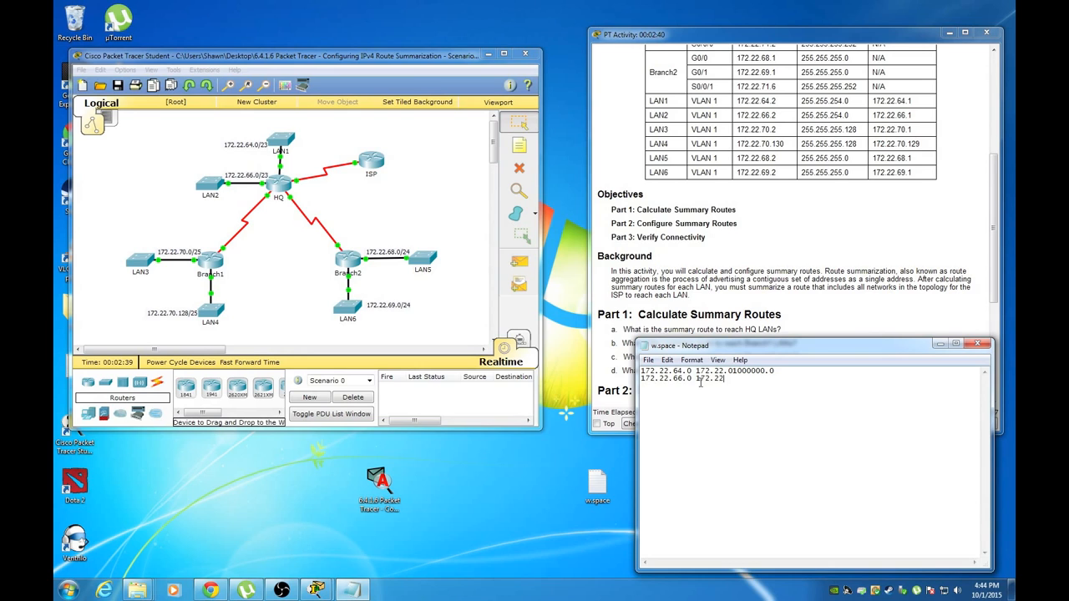
{"action": "type", "text": "01000010.0"}
{"action": "left_click", "coordinate": [759, 371]}
Write the summary 172.22.64.0 255.255.252.0 /22 below the binary working
{"action": "key", "text": "Down"}
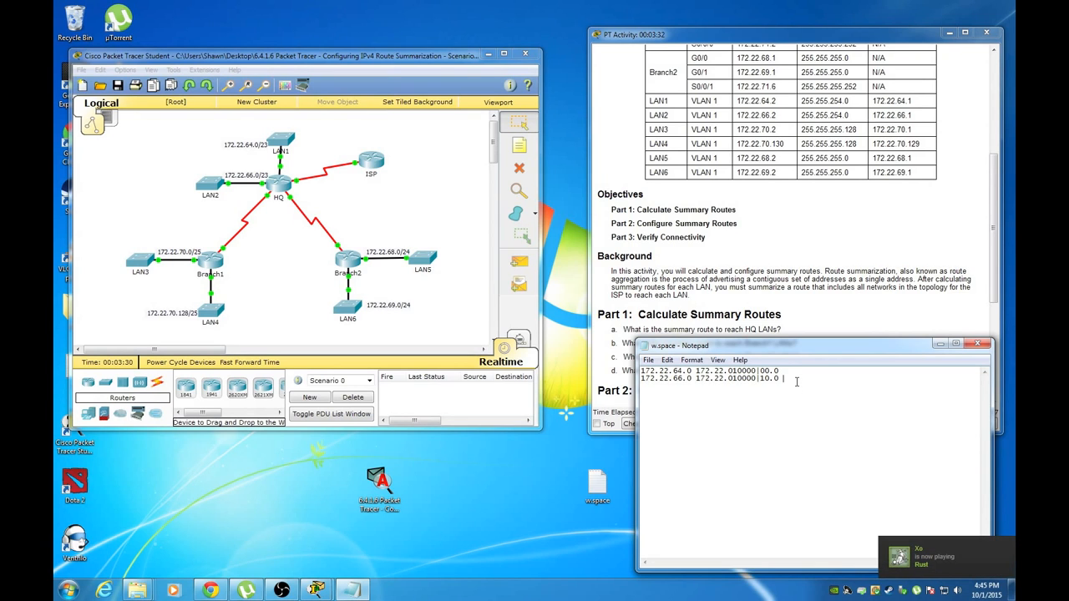
{"action": "key", "text": "Return"}
{"action": "key", "text": "Return"}
{"action": "type", "text": "172.22."}
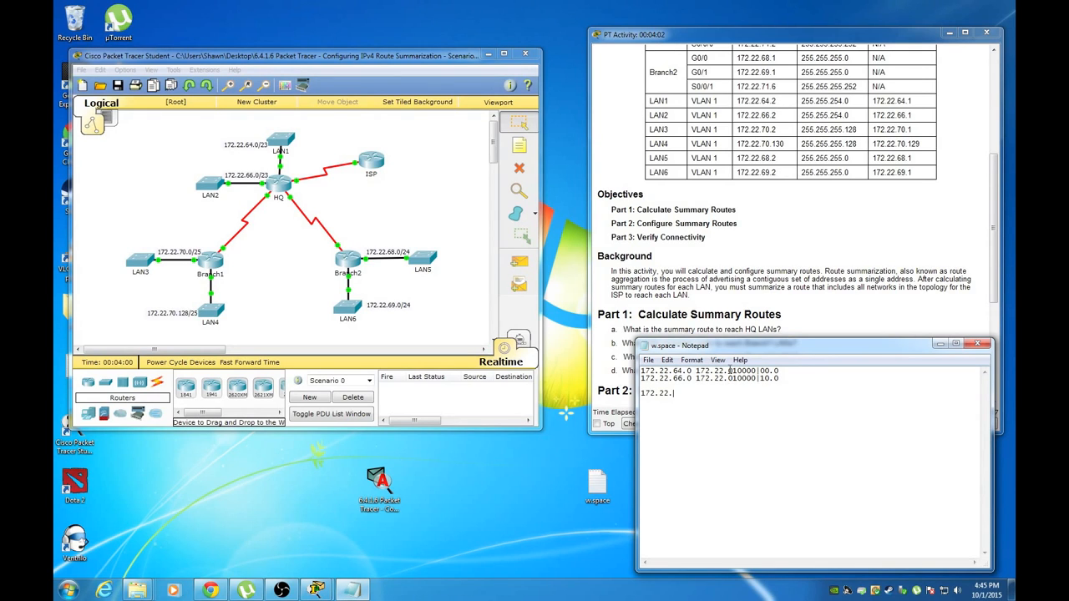
{"action": "type", "text": "64.0"}
{"action": "type", "text": "255.255.252.0 /22"}
Add the '> HQ LANS' label and a dashed divider line beneath the summary
{"action": "key", "text": "Return"}
{"action": "type", "text": "<"}
{"action": "key", "text": "BackSpace"}
{"action": "key", "text": "BackSpace"}
{"action": "type", "text": "> HQ LANS"}
{"action": "left_click", "coordinate": [795, 401]}
{"action": "type", "text": "------------------------------"}
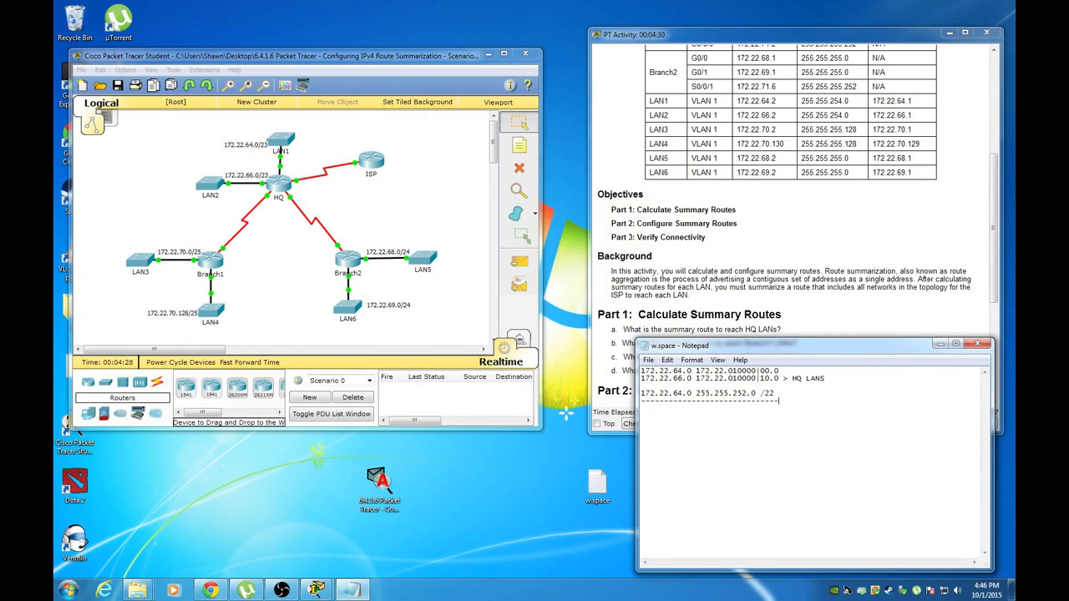
{"action": "key", "text": "Return"}
Start a new 172. line and move the '> HQ LANS' label to follow /22
{"action": "left_click_drag", "start_coordinate": [758, 347], "coordinate": [750, 311]}
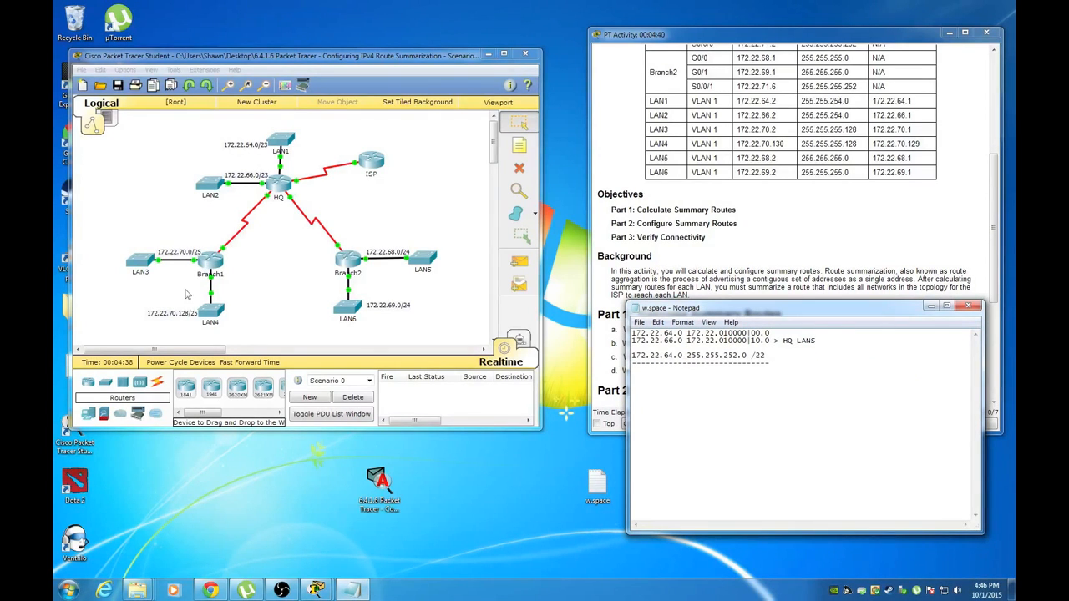
{"action": "left_click", "coordinate": [643, 370]}
{"action": "type", "text": "172."}
{"action": "left_click_drag", "start_coordinate": [773, 340], "coordinate": [819, 340]}
{"action": "right_click", "coordinate": [818, 340]}
{"action": "left_click", "coordinate": [837, 370]}
{"action": "right_click", "coordinate": [784, 352]}
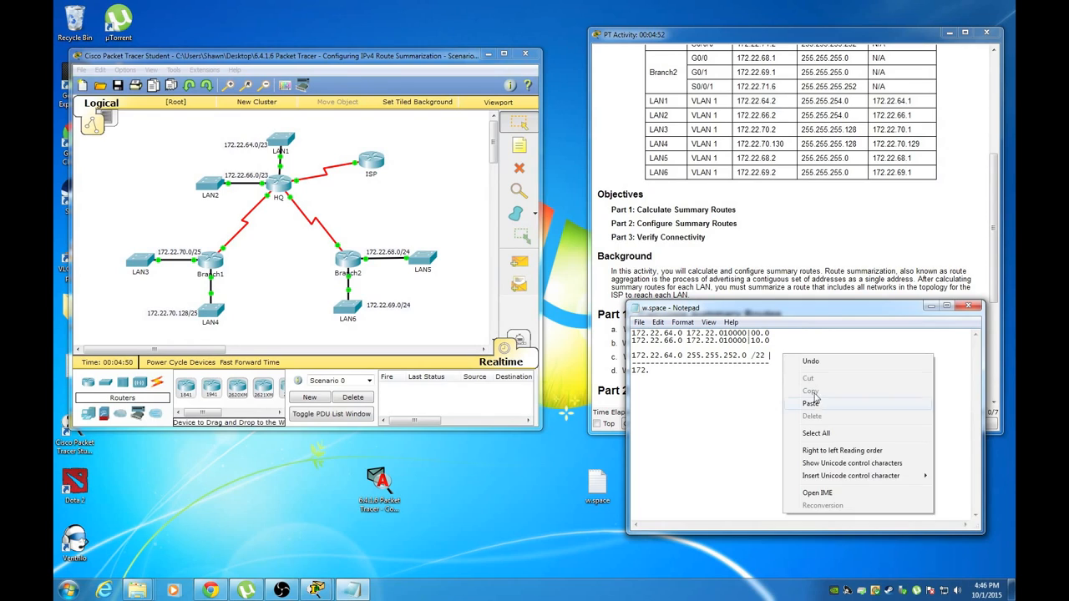
{"action": "left_click", "coordinate": [816, 406]}
Write 172.22.70.0 and 172.22.70.128 with their last octets in binary
{"action": "left_click", "coordinate": [680, 373]}
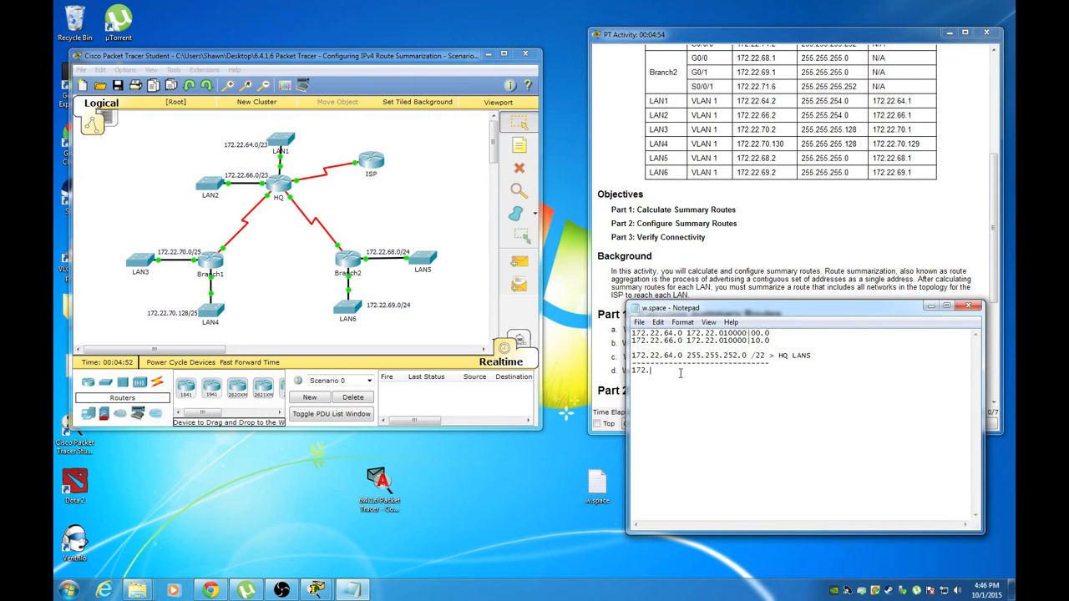
{"action": "type", "text": "22.70.0"}
{"action": "type", "text": " 172.22."}
{"action": "type", "text": "0"}
{"action": "type", "text": "1"}
{"action": "type", "text": "000"}
{"action": "type", "text": "100"}
{"action": "type", "text": ".0"}
{"action": "key", "text": "BackSpace"}
{"action": "key", "text": "BackSpace"}
{"action": "key", "text": "BackSpace"}
{"action": "key", "text": "BackSpace"}
{"action": "key", "text": "BackSpace"}
{"action": "key", "text": "BackSpace"}
{"action": "key", "text": "BackSpace"}
{"action": "key", "text": "BackSpace"}
{"action": "key", "text": "BackSpace"}
{"action": "key", "text": "BackSpace"}
{"action": "key", "text": "BackSpace"}
{"action": "key", "text": "BackSpace"}
{"action": "key", "text": "BackSpace"}
{"action": "key", "text": "BackSpace"}
{"action": "key", "text": "BackSpace"}
{"action": "key", "text": "BackSpace"}
{"action": "type", "text": "172.22.70.128"}
{"action": "left_click", "coordinate": [718, 373]}
{"action": "type", "text": "172.22.70.00000000 172.22.70.128 172.22.70.1000000"}
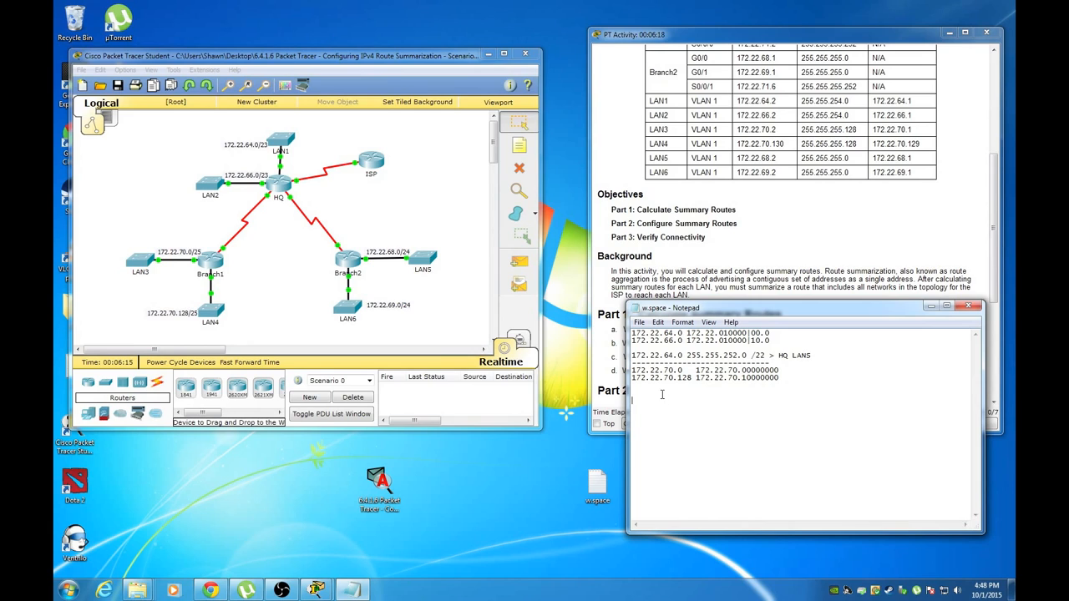
Add '172.22.70.0 255.255.255 /24 > Branch 1 Lans' underlined with a row of dashes
{"action": "type", "text": "17"}
{"action": "type", "text": "2"}
{"action": "type", "text": "72.2"}
{"action": "type", "text": "2."}
{"action": "type", "text": "70.0"}
{"action": "type", "text": " 255.25"}
{"action": "type", "text": "5.255"}
{"action": "type", "text": " /24"}
{"action": "type", "text": "> "}
{"action": "type", "text": "Branch 1"}
{"action": "type", "text": " Lans"}
{"action": "left_click", "coordinate": [672, 402]}
{"action": "type", "text": "============="}
{"action": "key", "text": "BackSpace"}
{"action": "key", "text": "BackSpace"}
{"action": "key", "text": "BackSpace"}
{"action": "key", "text": "BackSpace"}
{"action": "key", "text": "BackSpace"}
{"action": "key", "text": "BackSpace"}
{"action": "key", "text": "BackSpace"}
{"action": "key", "text": "BackSpace"}
{"action": "key", "text": "BackSpace"}
{"action": "key", "text": "BackSpace"}
{"action": "key", "text": "BackSpace"}
{"action": "key", "text": "BackSpace"}
{"action": "key", "text": "BackSpace"}
{"action": "type", "text": "------------------------------"}
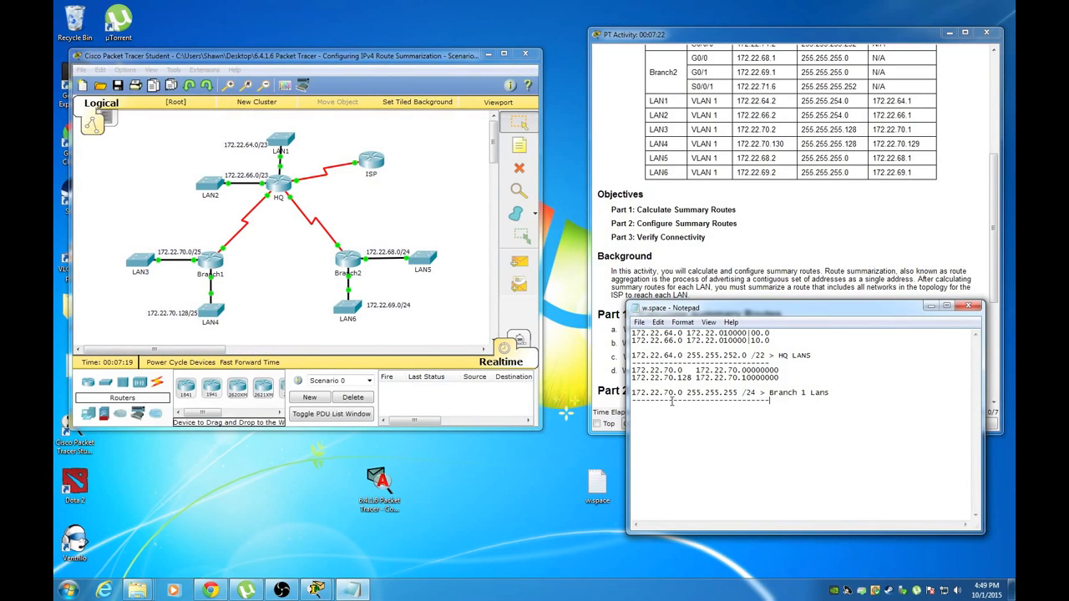
{"action": "key", "text": "Return"}
Type the Branch 2 networks 172.22.68.0 and 172.22.69.0 on separate lines
{"action": "left_click", "coordinate": [995, 230]}
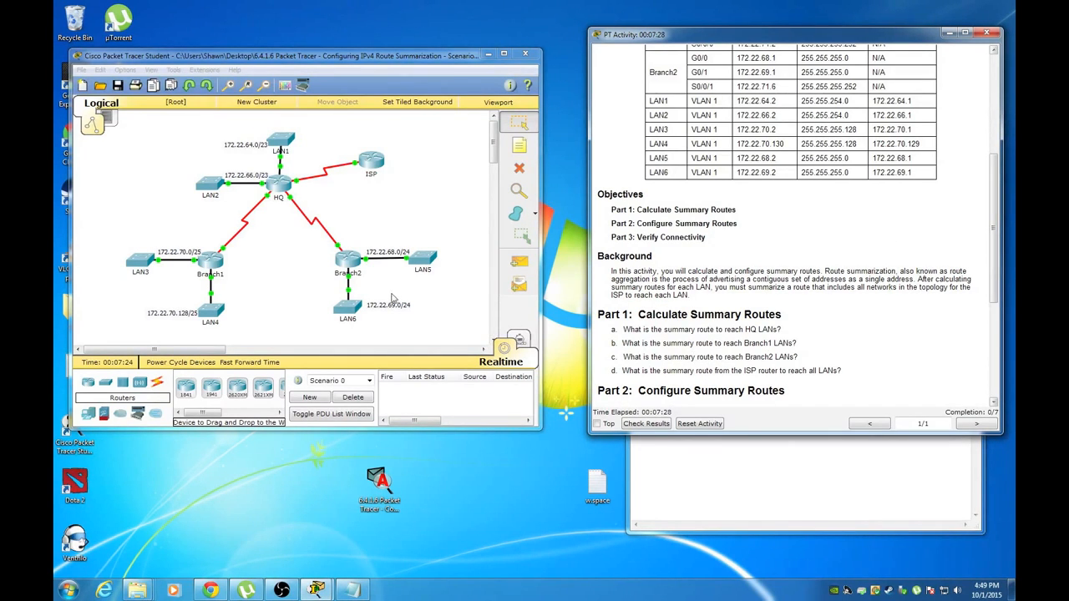
{"action": "left_click", "coordinate": [644, 461]}
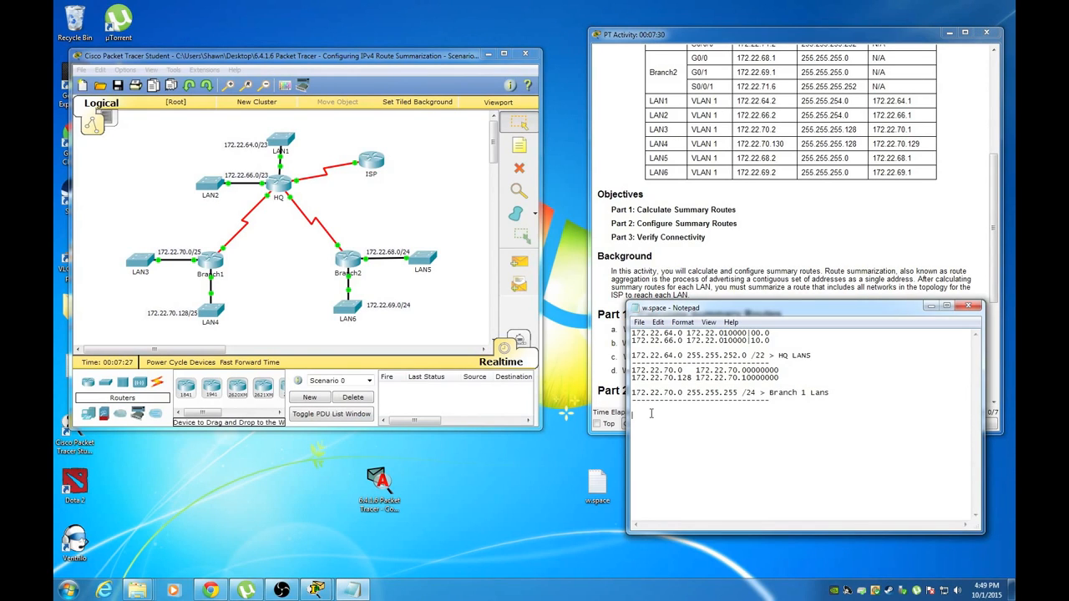
{"action": "type", "text": "172.2"}
{"action": "key", "text": "BackSpace"}
{"action": "type", "text": "22.68.0"}
{"action": "key", "text": "Return"}
{"action": "type", "text": "172.22."}
{"action": "type", "text": "69.0"}
{"action": "type", "text": " 172"}
{"action": "type", "text": ".22.70"}
{"action": "type", "text": ".0"}
{"action": "type", "text": "10001"}
{"action": "type", "text": "00"}
{"action": "type", "text": ".0"}
Add the binary third-octet form 01000101 for the 172.22.69.0 line
{"action": "left_click", "coordinate": [690, 415]}
{"action": "type", "text": "1720"}
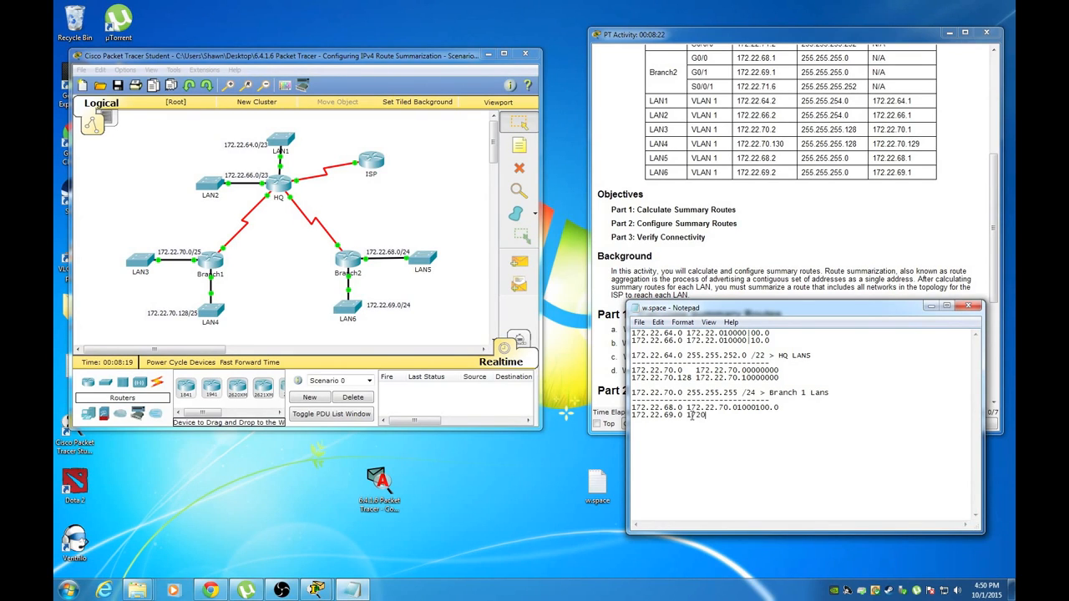
{"action": "key", "text": "BackSpace"}
{"action": "type", "text": ".22.70.01000101.0"}
{"action": "key", "text": "Return"}
Insert '|' after the shared bits in both Branch 2 binary lines
{"action": "type", "text": "172.22."}
{"action": "key", "text": "Return"}
{"action": "type", "text": "|"}
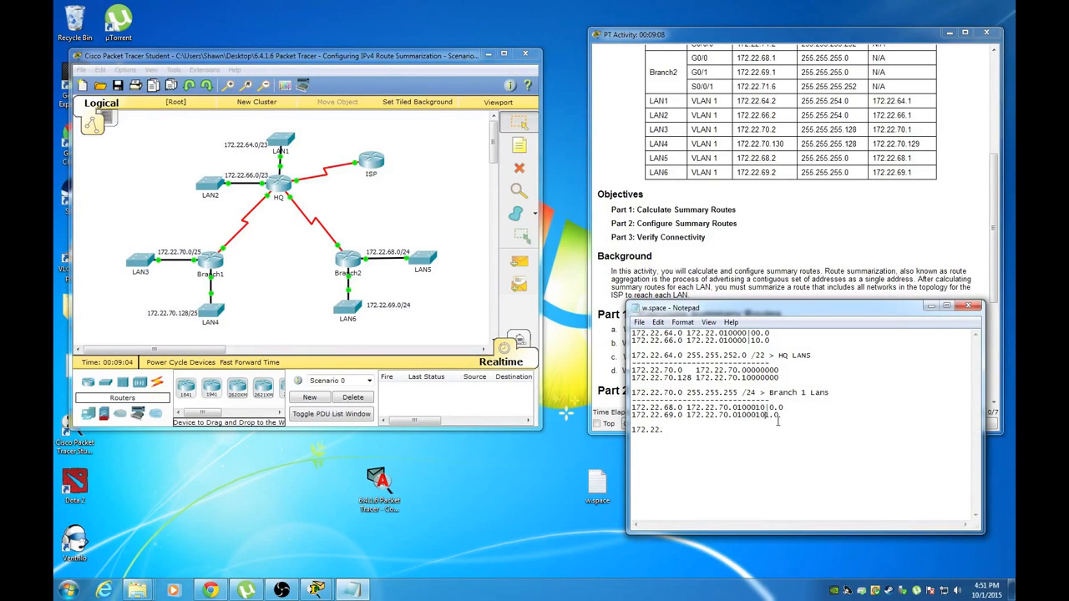
{"action": "type", "text": "|"}
{"action": "type", "text": "1"}
Record the summary '172.22.68.0 172.22.254.0 /23 > Branch 2 Lans'
{"action": "left_click", "coordinate": [675, 432]}
{"action": "type", "text": "68.0 172.22.25"}
{"action": "type", "text": "4.."}
{"action": "key", "text": "BackSpace"}
{"action": "type", "text": "0"}
{"action": "type", "text": "/23 > BRanch 2 Lans"}
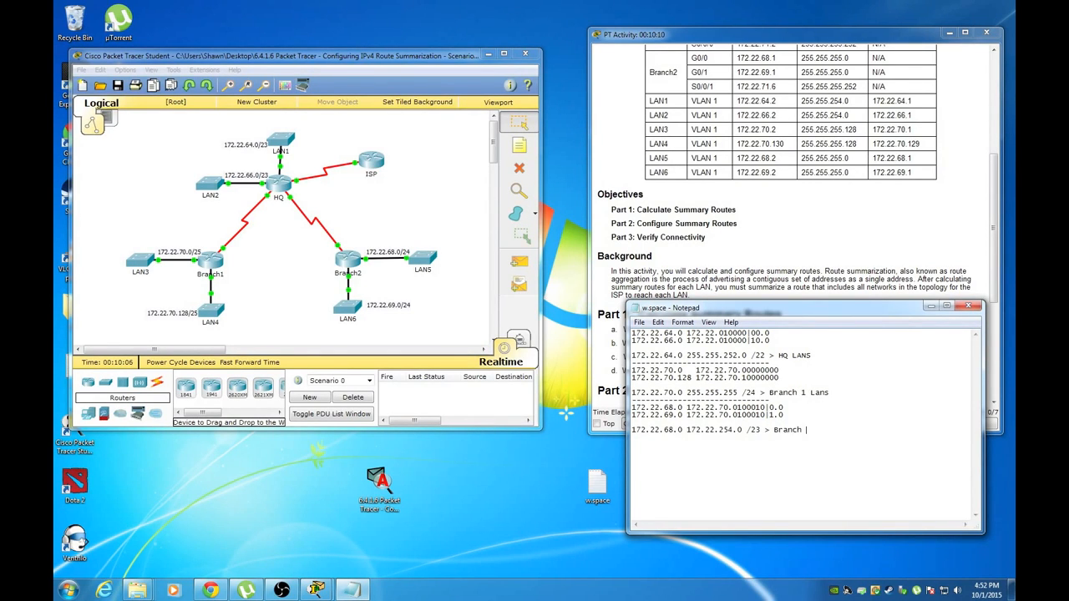
{"action": "key", "text": "Return"}
Reread the activity questions, then add a row of equals signs as a divider
{"action": "left_click", "coordinate": [664, 240]}
{"action": "scroll", "coordinate": [664, 251], "scroll_direction": "down", "scroll_amount": 2}
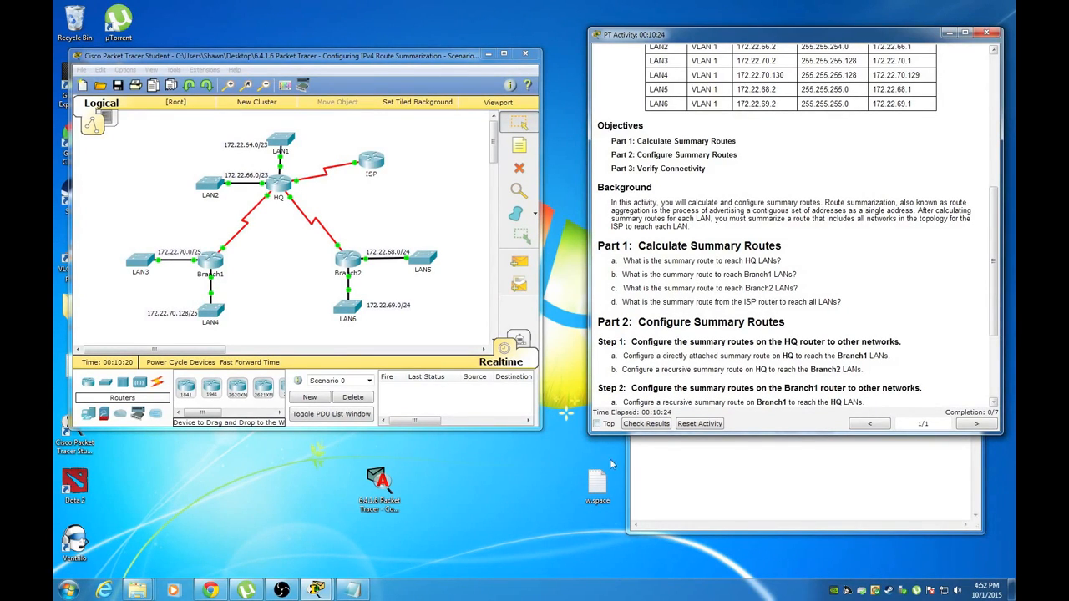
{"action": "left_click", "coordinate": [678, 455]}
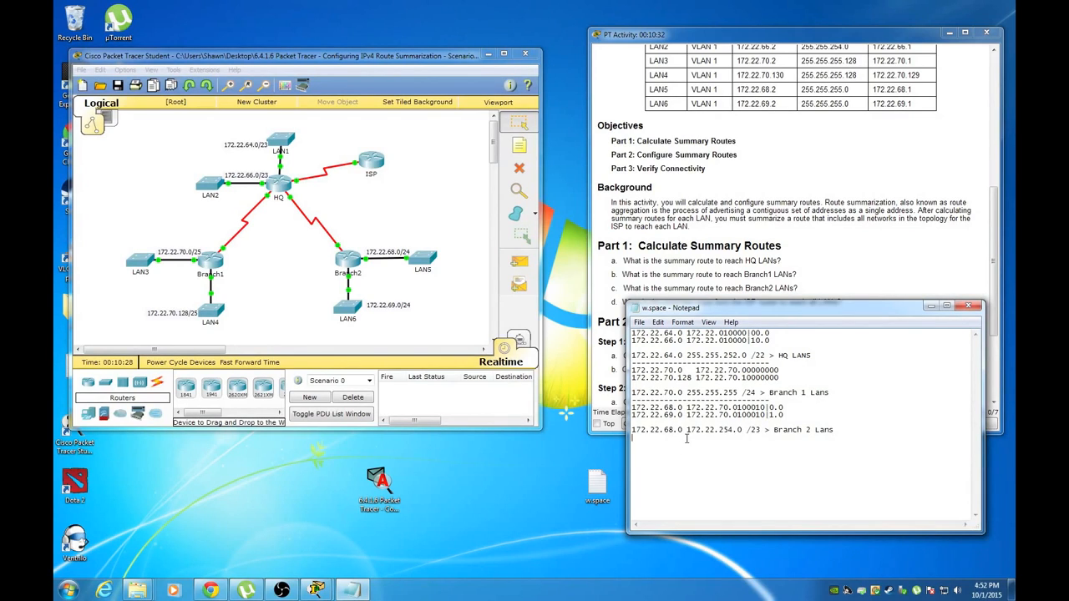
{"action": "key", "text": "Return"}
{"action": "type", "text": "==================================="}
{"action": "key", "text": "Return"}
List 172.22.64.0, 172.22.70.0 and 172.22.68.0 with binary third octets 01000000, 01000110, 01000100
{"action": "type", "text": "172.22.64"}
{"action": "type", "text": ".0 "}
{"action": "type", "text": "172.22.70.0"}
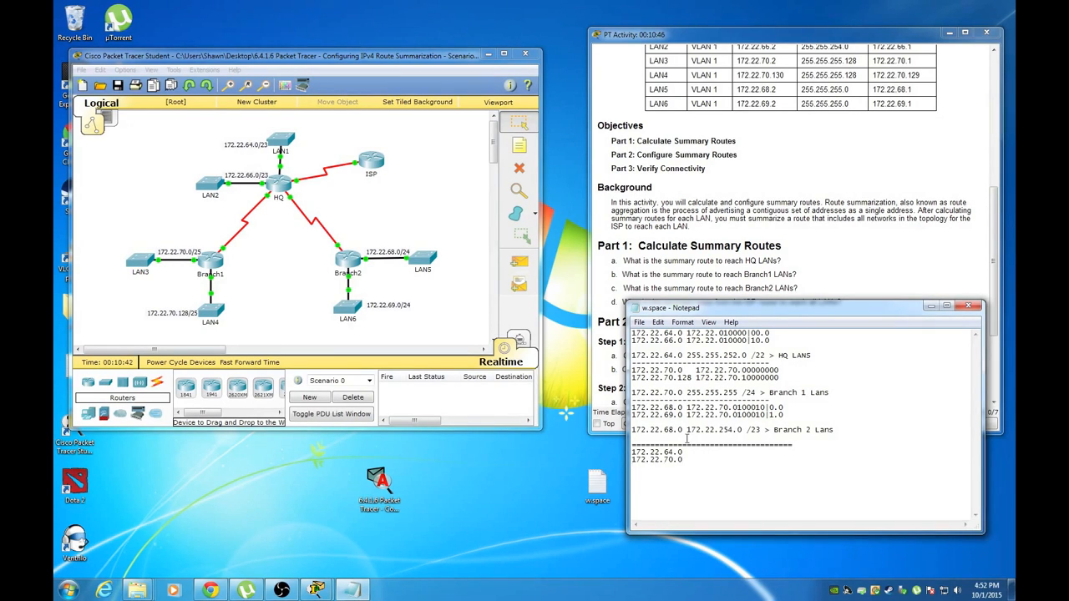
{"action": "key", "text": "Return"}
{"action": "type", "text": "172.22.68.0"}
{"action": "left_click", "coordinate": [695, 455]}
{"action": "type", "text": "172.22.01000000.0"}
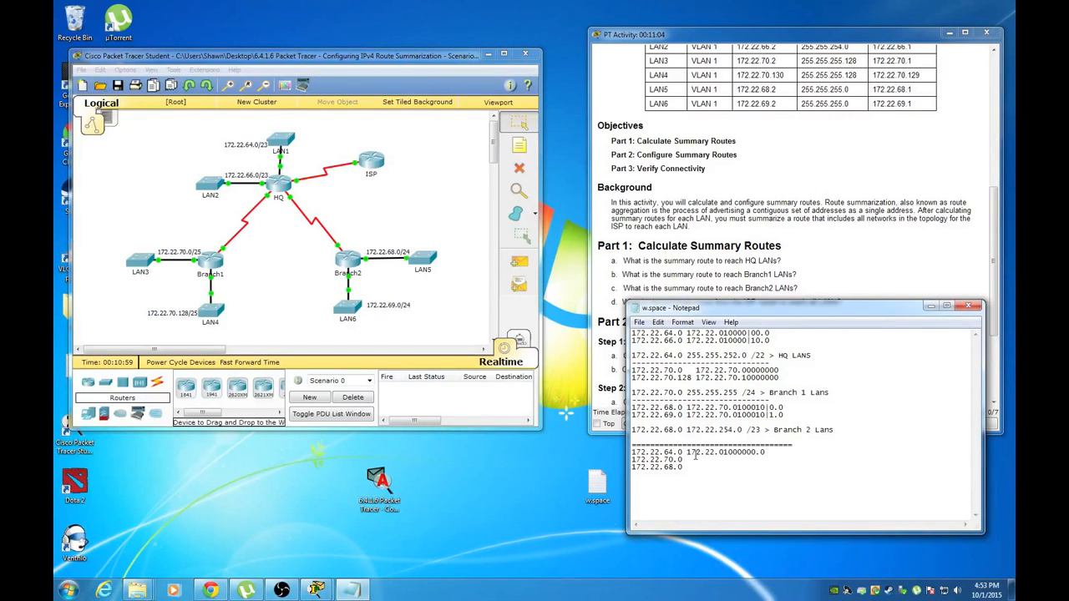
{"action": "left_click", "coordinate": [690, 460]}
{"action": "type", "text": "172.22.01000110.0"}
{"action": "type", "text": "172.22.01000"}
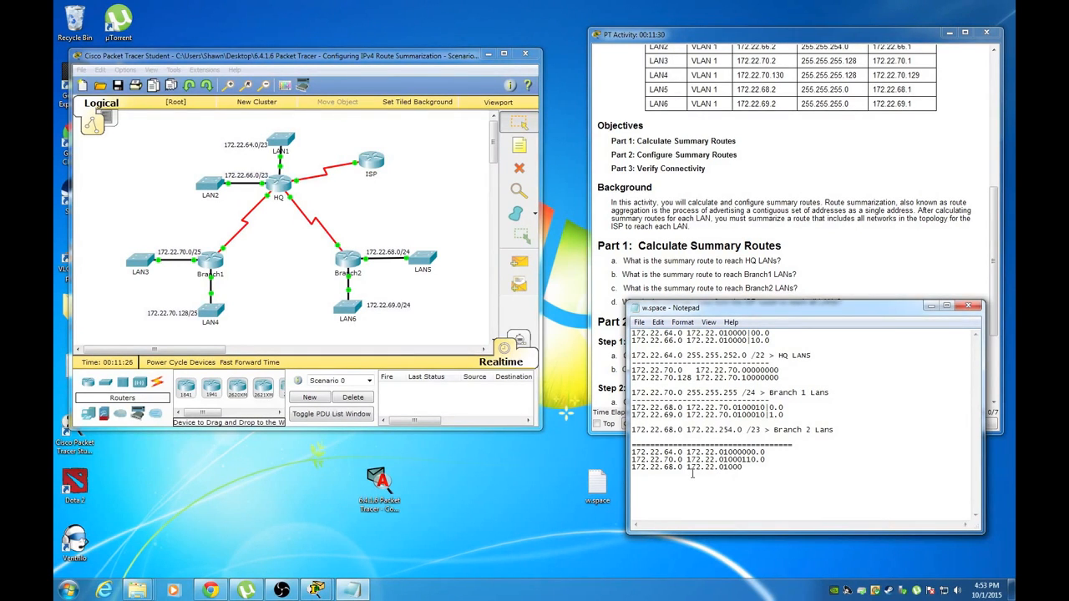
{"action": "type", "text": "100.0"}
Append zeros for the fourth octet to each of the three binary lines
{"action": "left_click", "coordinate": [766, 452]}
{"action": "type", "text": "0000000"}
{"action": "left_click", "coordinate": [773, 458]}
{"action": "type", "text": "0000000"}
{"action": "left_click", "coordinate": [770, 467]}
{"action": "type", "text": "0000000"}
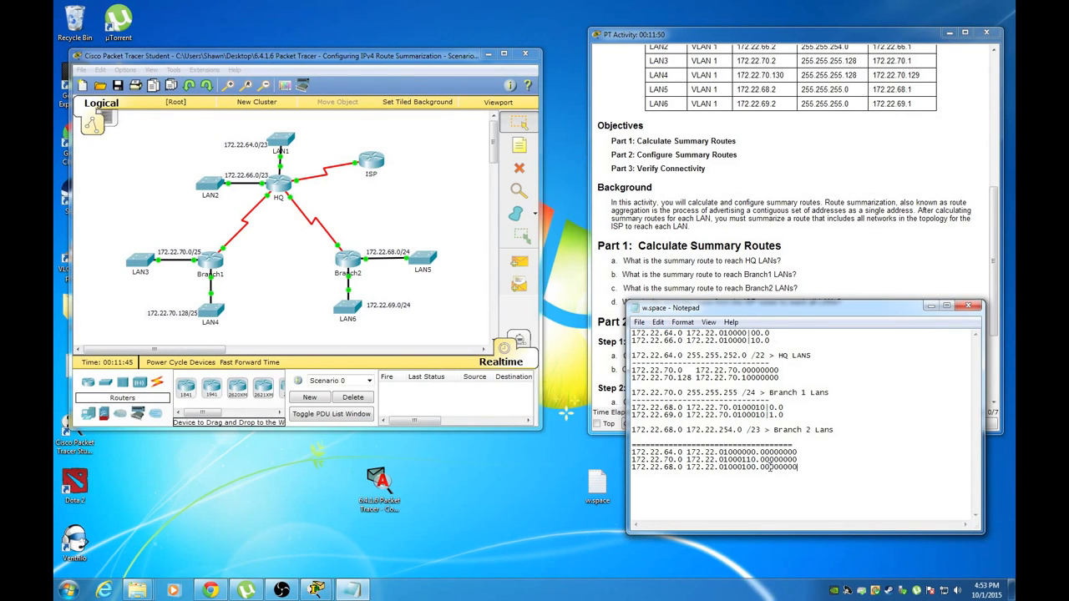
{"action": "left_click", "coordinate": [780, 469]}
{"action": "left_click_drag", "start_coordinate": [632, 459], "coordinate": [791, 459]}
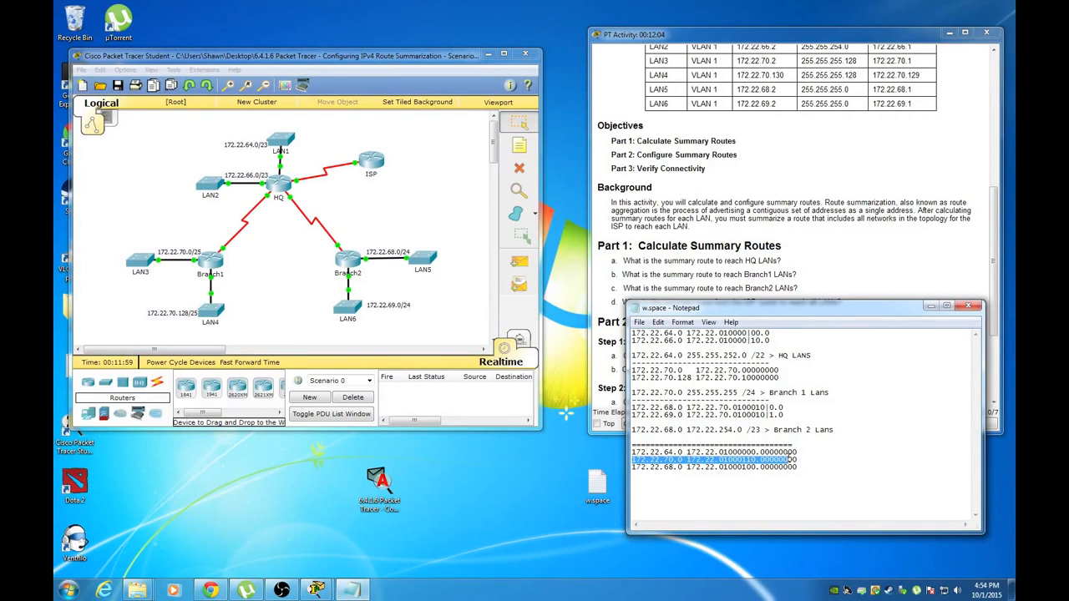
{"action": "left_click", "coordinate": [814, 451]}
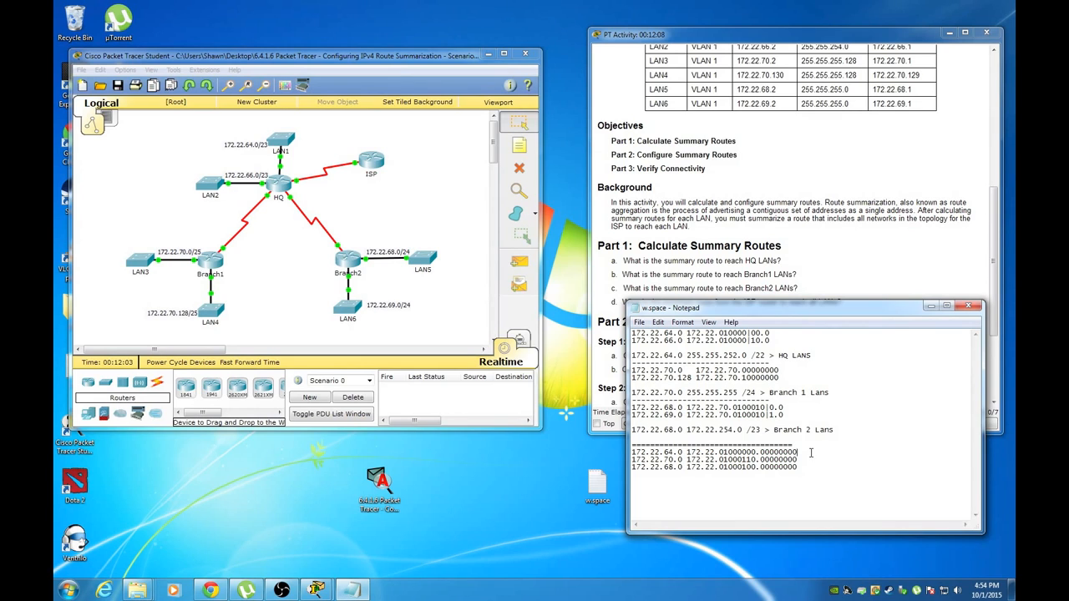
Mark the shared bits with '|' after 01000 on each binary line
{"action": "left_click", "coordinate": [742, 452]}
{"action": "type", "text": "|"}
{"action": "left_click", "coordinate": [743, 460]}
{"action": "type", "text": "|"}
{"action": "left_click", "coordinate": [742, 467]}
{"action": "type", "text": "||"}
{"action": "left_click", "coordinate": [672, 480]}
{"action": "left_click", "coordinate": [812, 469]}
Write 172.22.64.0 255.255.248.0 /21 below the binary lines, correcting the mask typo
{"action": "key", "text": "Return"}
{"action": "key", "text": "Return"}
{"action": "type", "text": "172.22.64.0 255"}
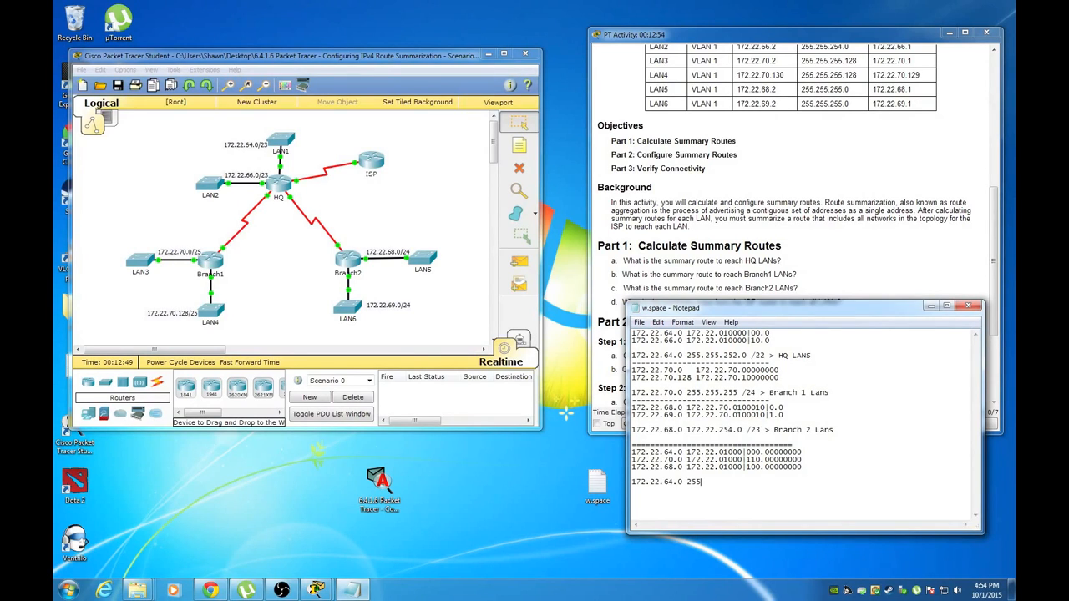
{"action": "type", "text": ".255.2480."}
{"action": "key", "text": "BackSpace"}
{"action": "key", "text": "BackSpace"}
{"action": "type", "text": ".0"}
{"action": "type", "text": "/21"}
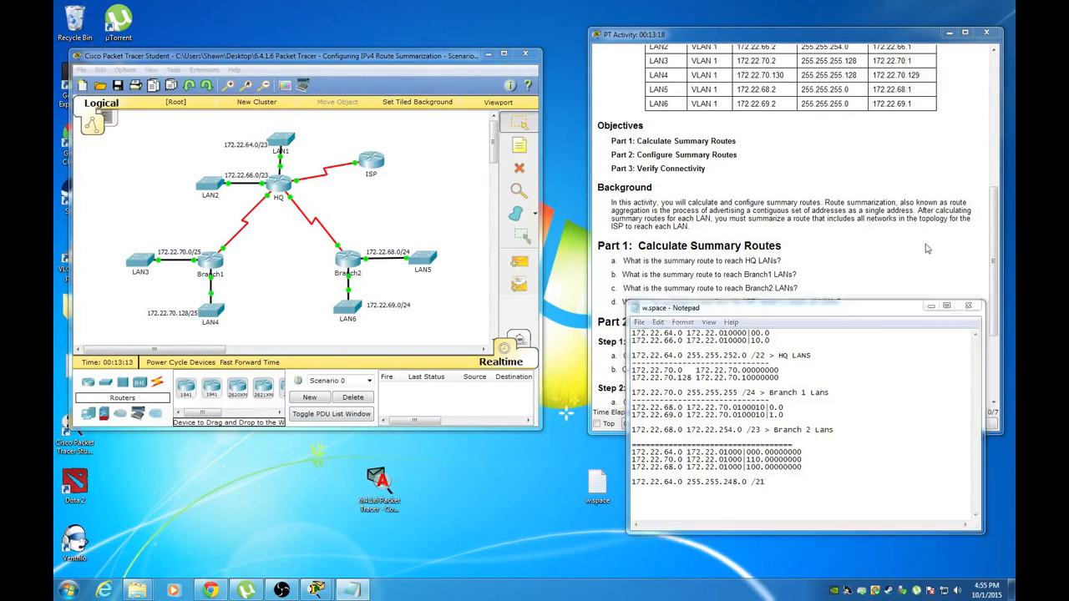
Scroll through the activity instructions, then return to the network topology
{"action": "left_click", "coordinate": [902, 279]}
{"action": "scroll", "coordinate": [902, 280], "scroll_direction": "down", "scroll_amount": 1}
{"action": "scroll", "coordinate": [879, 292], "scroll_direction": "down", "scroll_amount": 2}
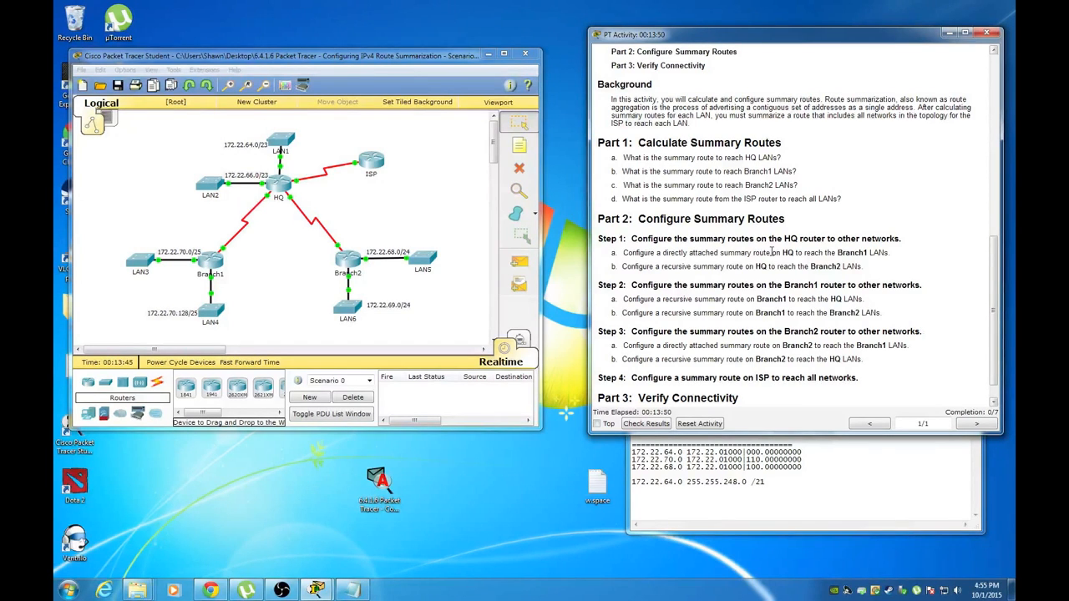
{"action": "left_click", "coordinate": [288, 220]}
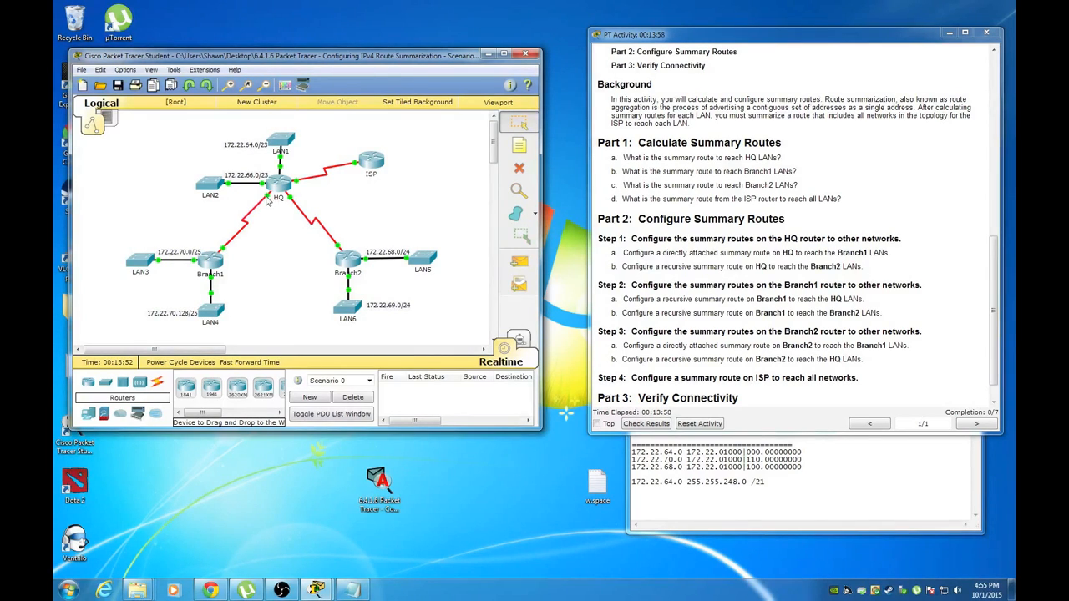
Open HQ's CLI, enter global configuration mode with en and conf t, and place the notes beside it
{"action": "left_click", "coordinate": [281, 191]}
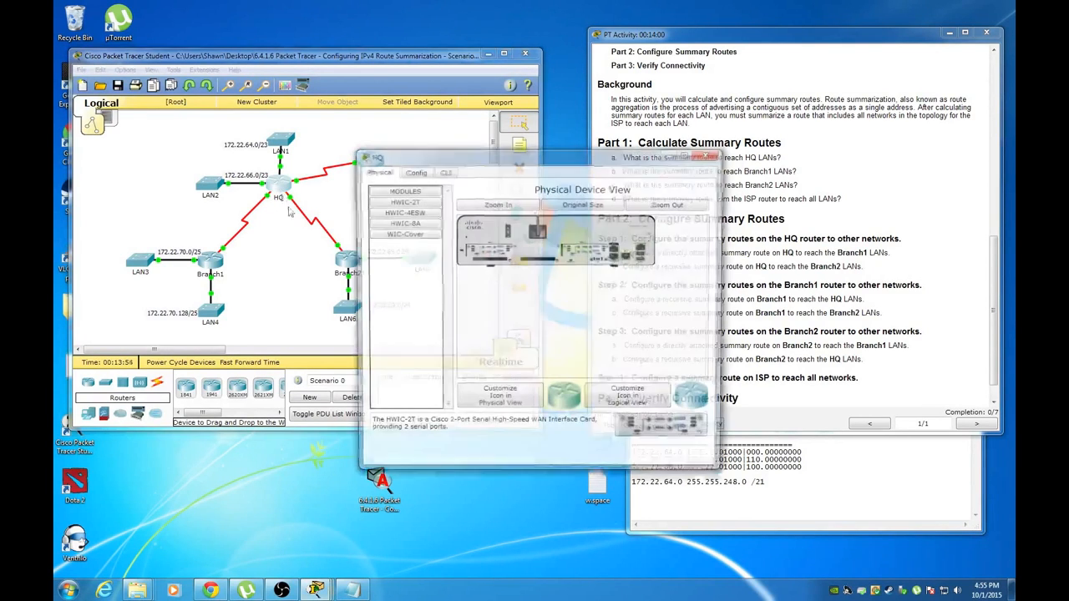
{"action": "left_click", "coordinate": [444, 171]}
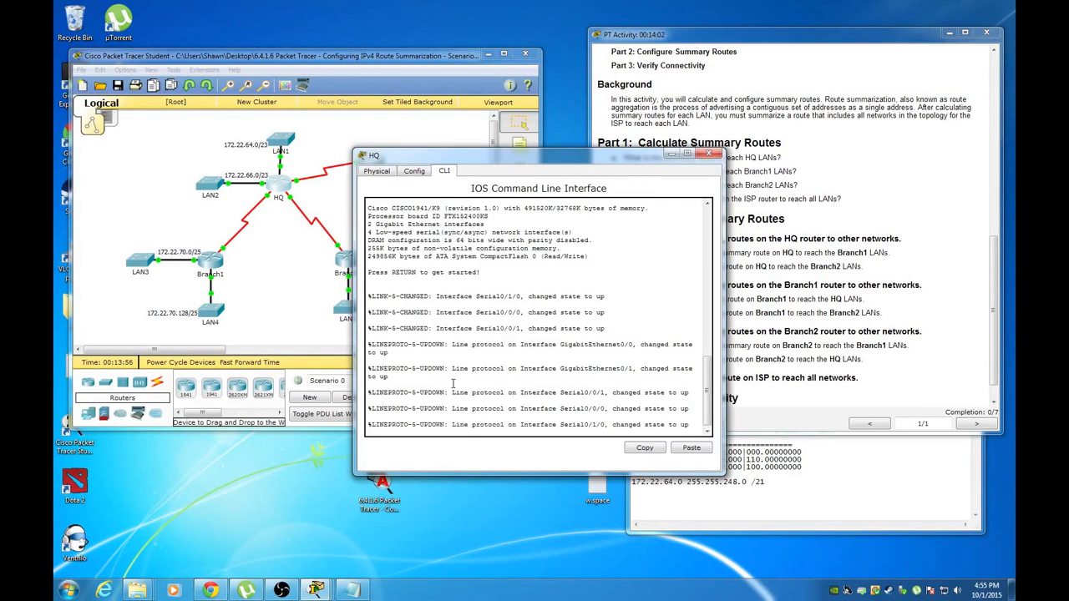
{"action": "key", "text": "Return"}
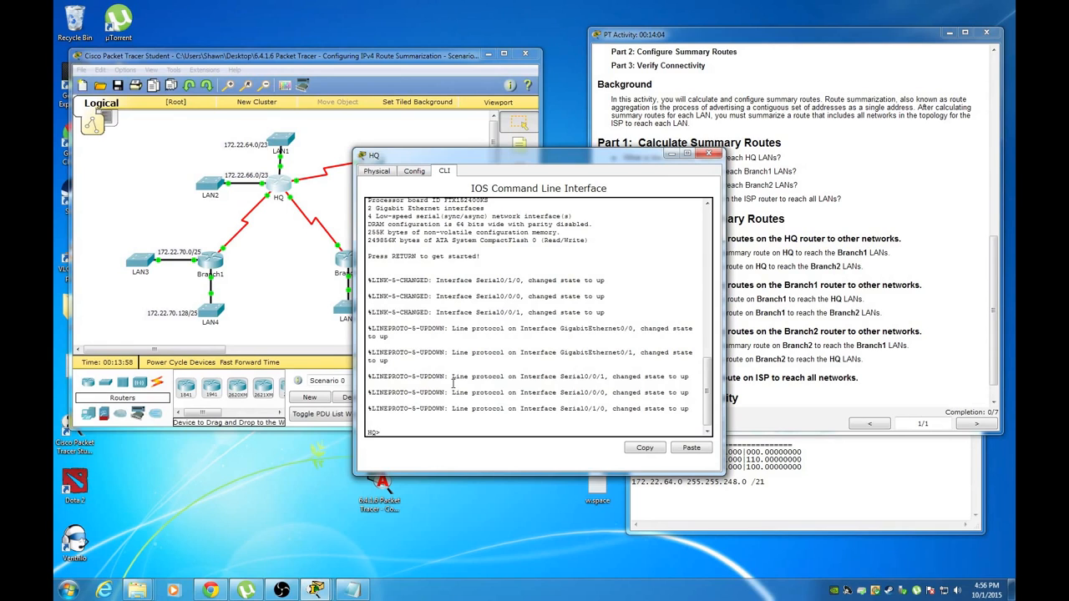
{"action": "left_click", "coordinate": [804, 494]}
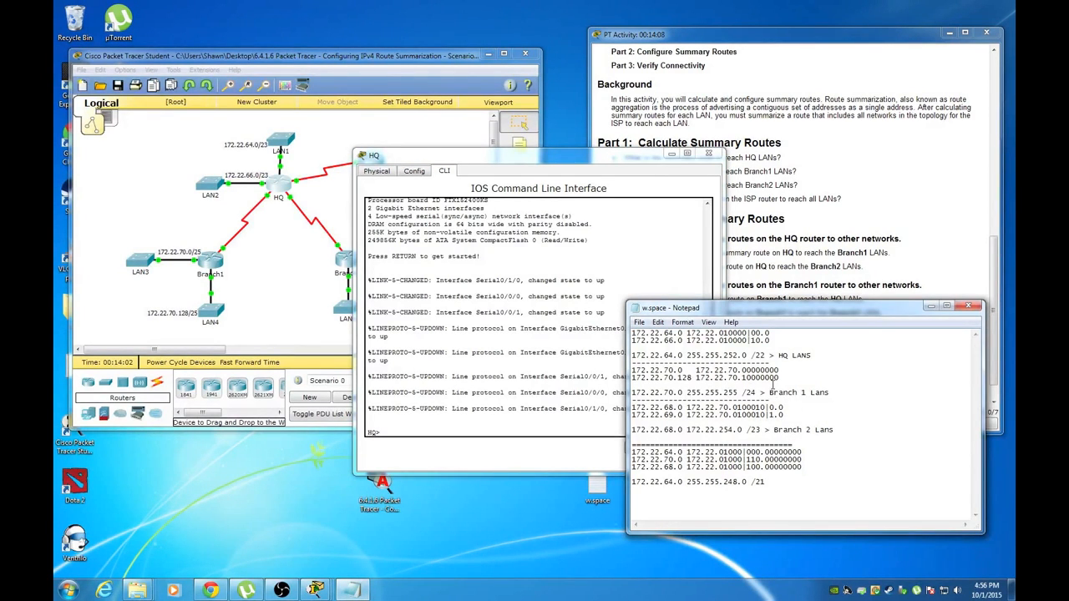
{"action": "left_click", "coordinate": [493, 428]}
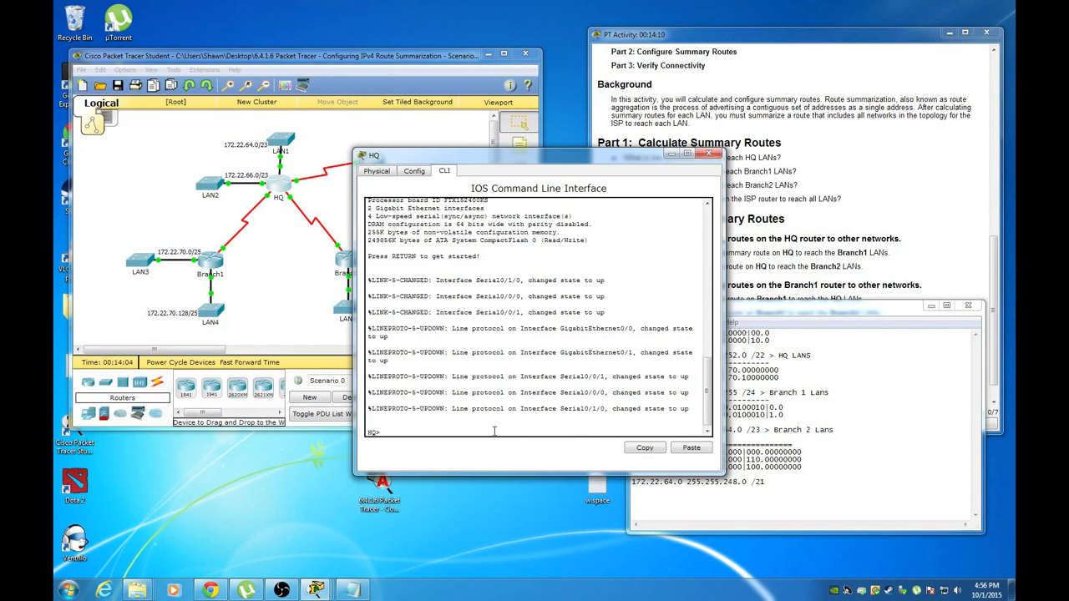
{"action": "type", "text": "en"}
{"action": "key", "text": "Return"}
{"action": "type", "text": "conf t"}
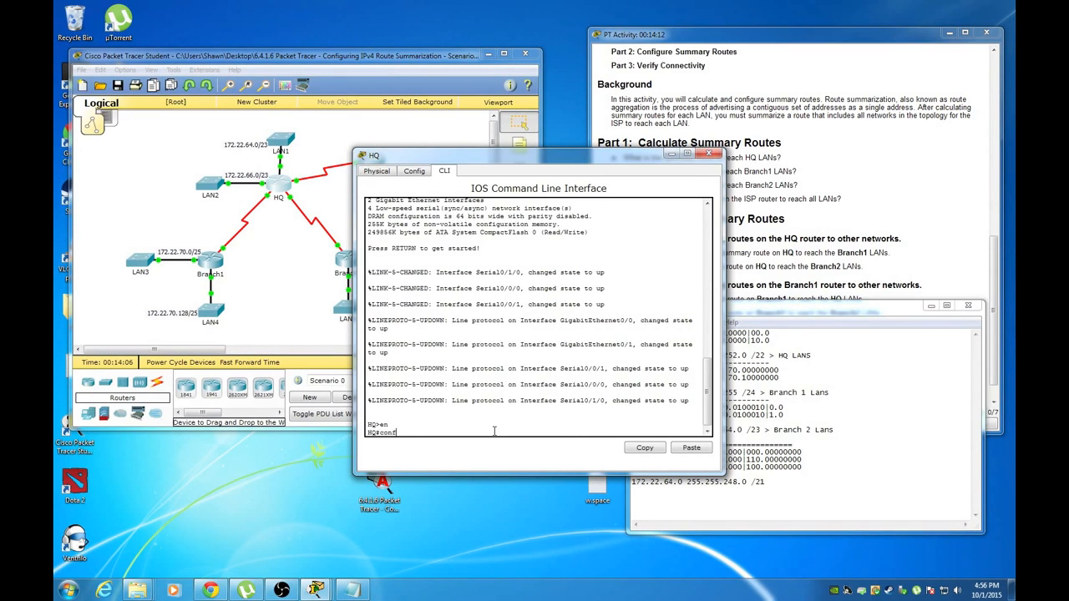
{"action": "key", "text": "Return"}
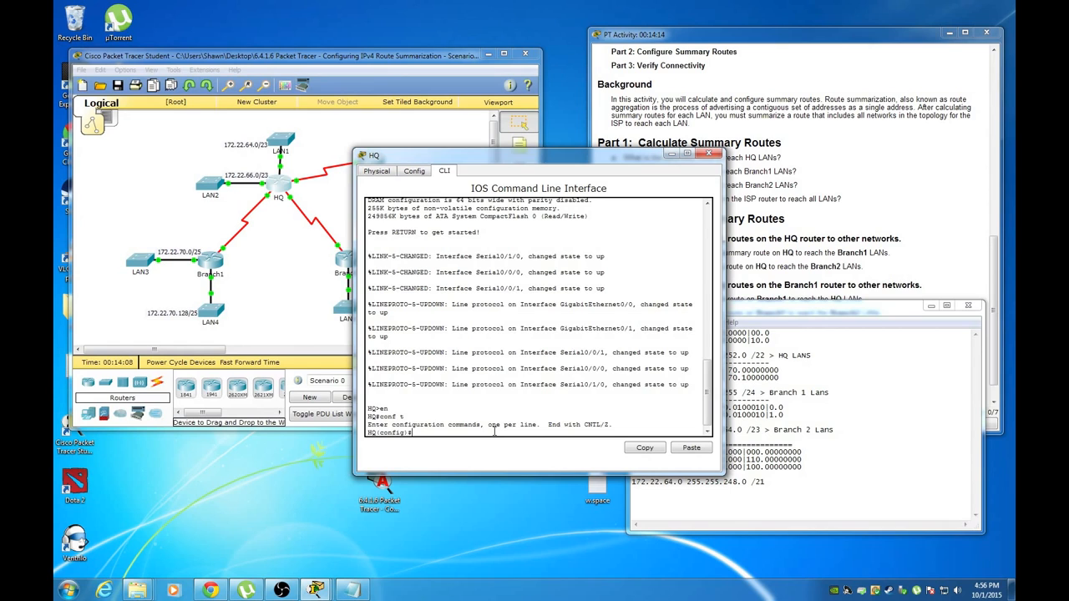
{"action": "left_click_drag", "start_coordinate": [735, 309], "coordinate": [805, 347]}
{"action": "left_click_drag", "start_coordinate": [434, 157], "coordinate": [389, 140]}
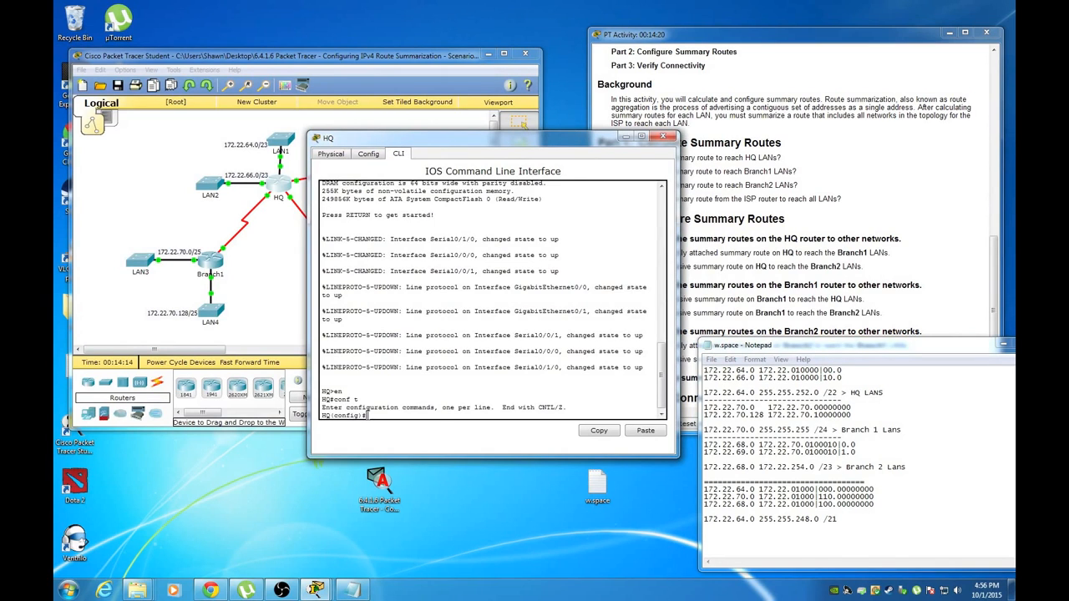
Add HQ's static route 172.22.70.0 255.255.255.0 out s0/0/0 and check completion reaches 1/7
{"action": "type", "text": "172.22.70.0 255.255.255.0 s0/0/0"}
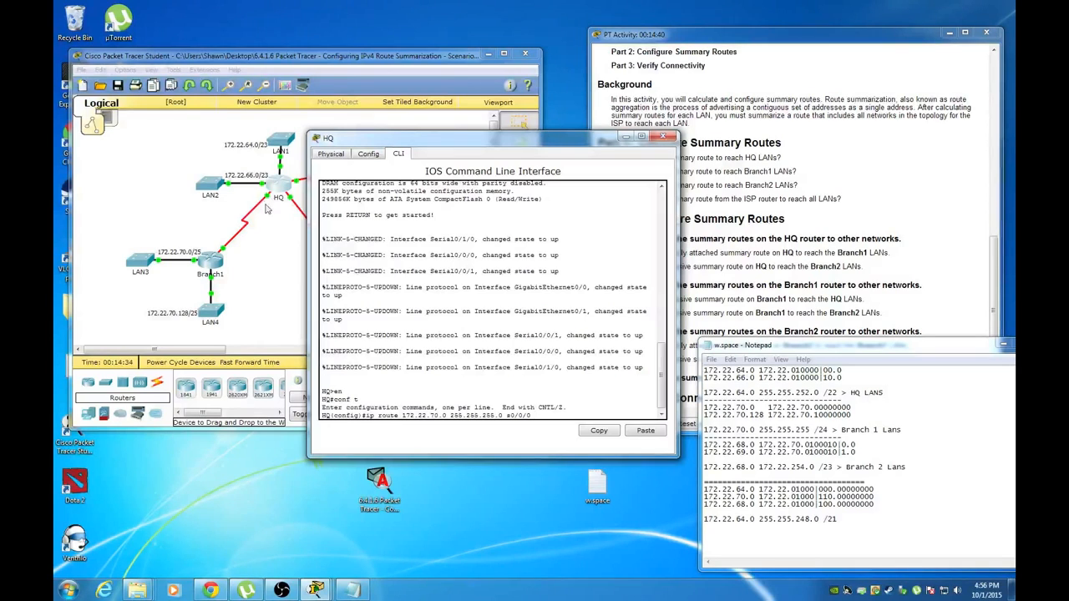
{"action": "left_click", "coordinate": [538, 408]}
{"action": "key", "text": "Return"}
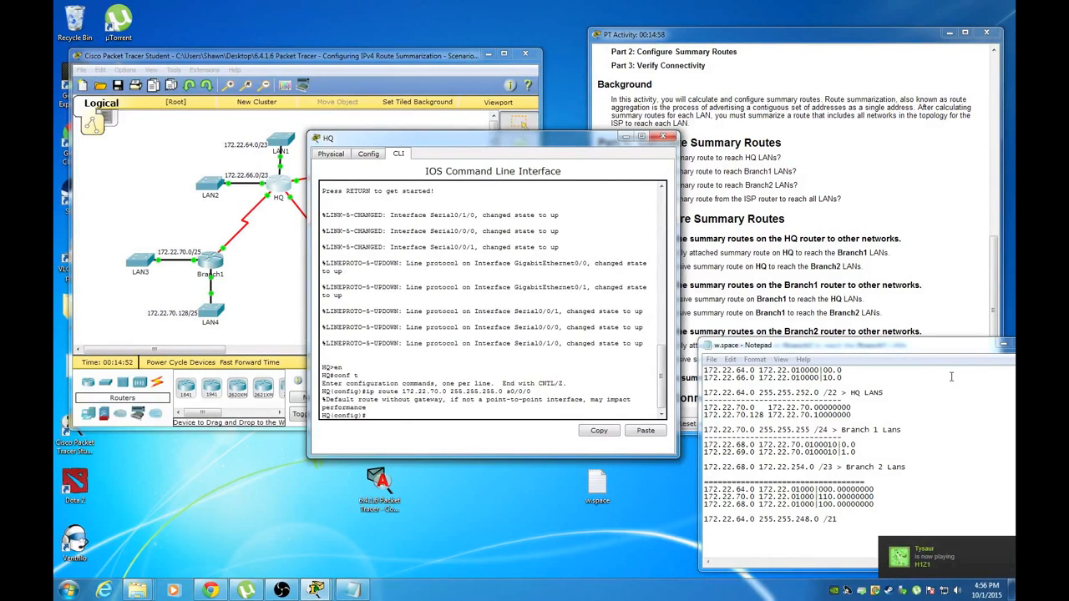
{"action": "left_click", "coordinate": [898, 286]}
{"action": "left_click", "coordinate": [916, 481]}
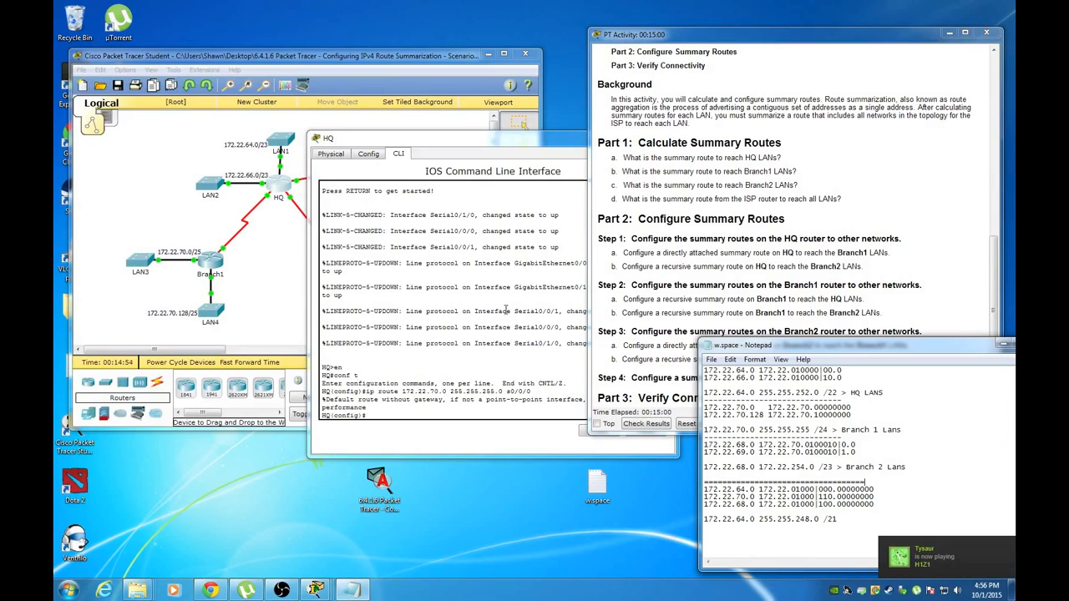
{"action": "left_click", "coordinate": [406, 411]}
{"action": "left_click", "coordinate": [679, 266]}
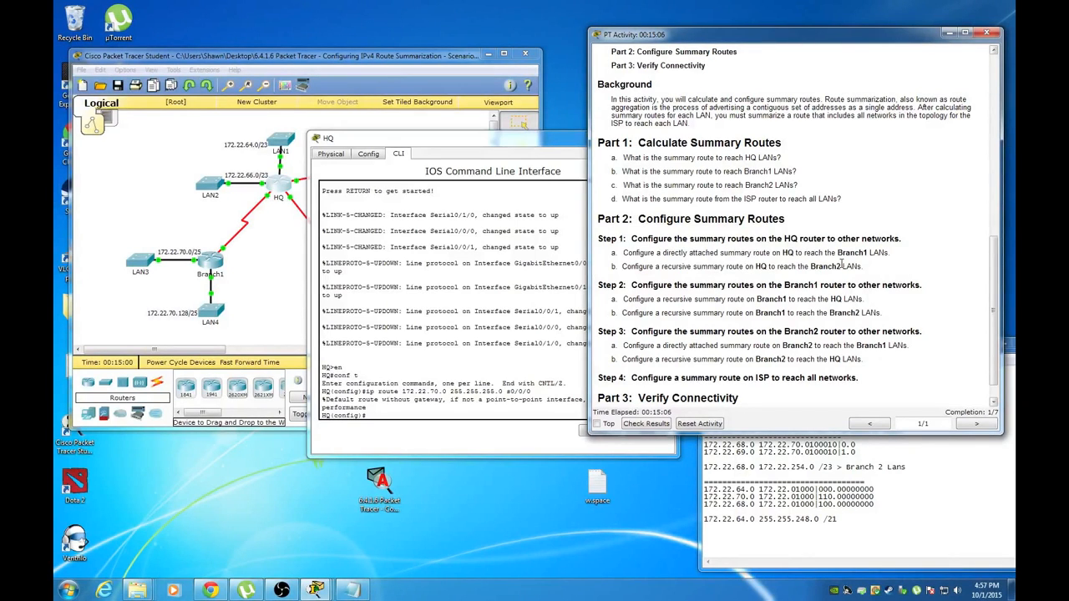
Add HQ's summary route 172.22.68.0 255.255.254.0 via 172.22.71.6 toward Branch2's LANs
{"action": "left_click", "coordinate": [289, 254]}
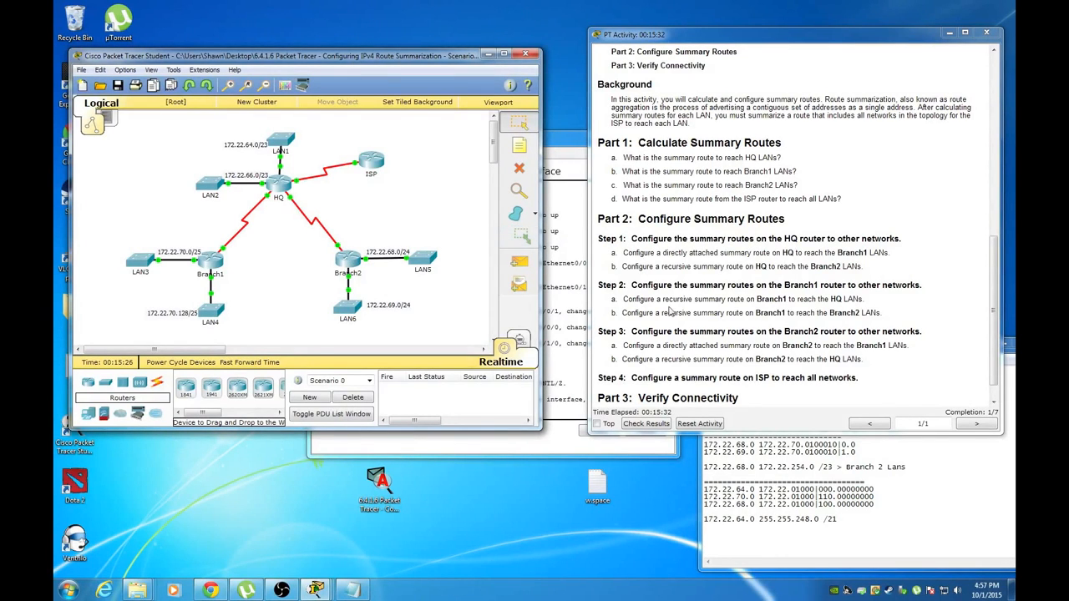
{"action": "left_click", "coordinate": [558, 446]}
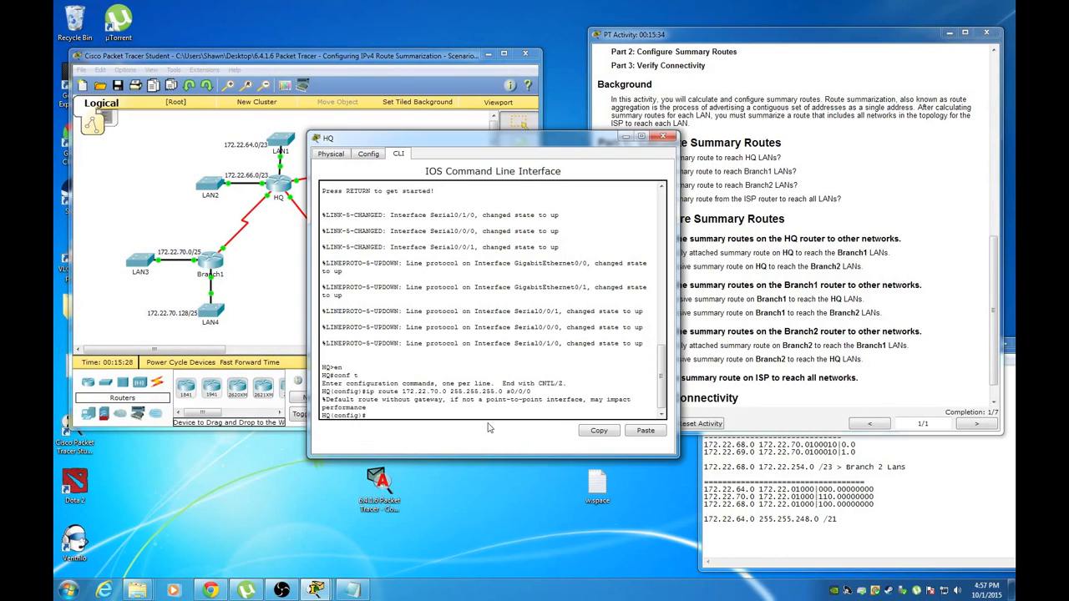
{"action": "type", "text": "ip route"}
{"action": "left_click", "coordinate": [811, 469]}
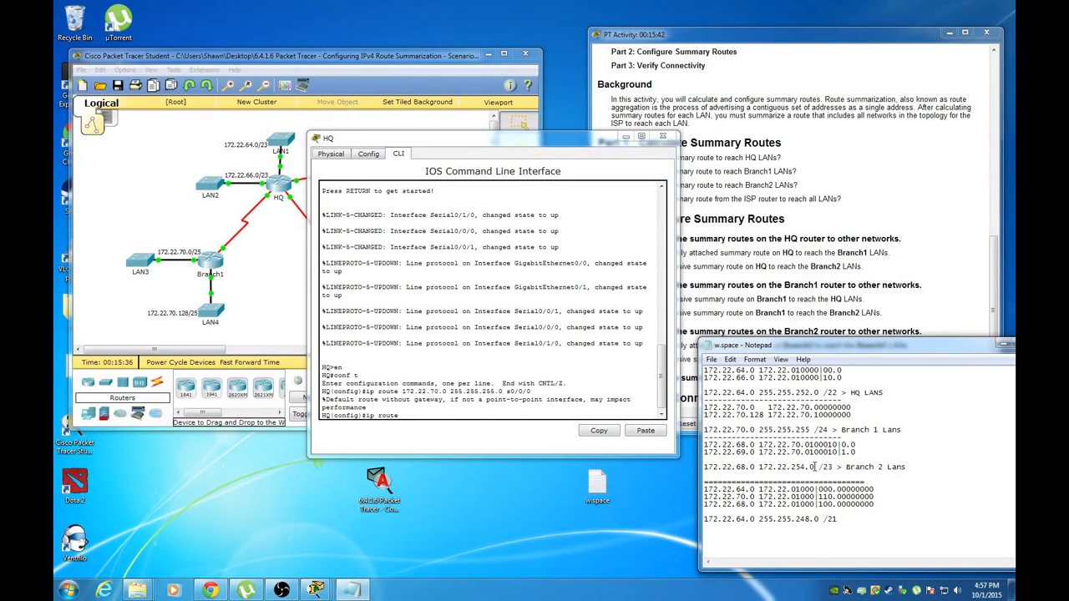
{"action": "left_click", "coordinate": [431, 413]}
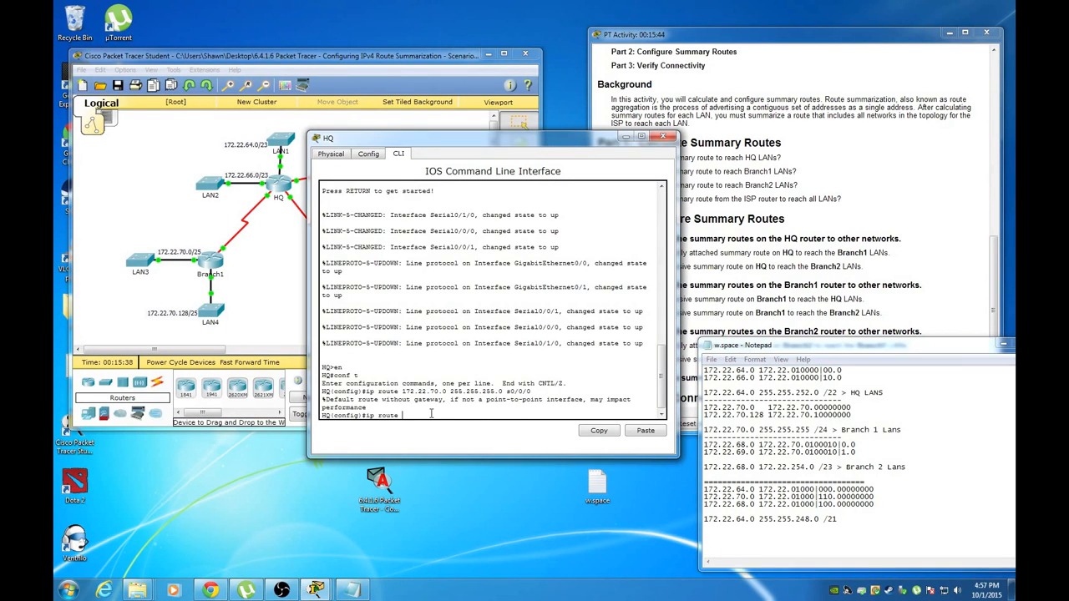
{"action": "type", "text": "172.22.68.0 255"}
{"action": "type", "text": ".255.254.0"}
{"action": "left_click", "coordinate": [917, 154]}
{"action": "scroll", "coordinate": [917, 154], "scroll_direction": "up", "scroll_amount": 10}
{"action": "left_click_drag", "start_coordinate": [536, 146], "coordinate": [475, 144]}
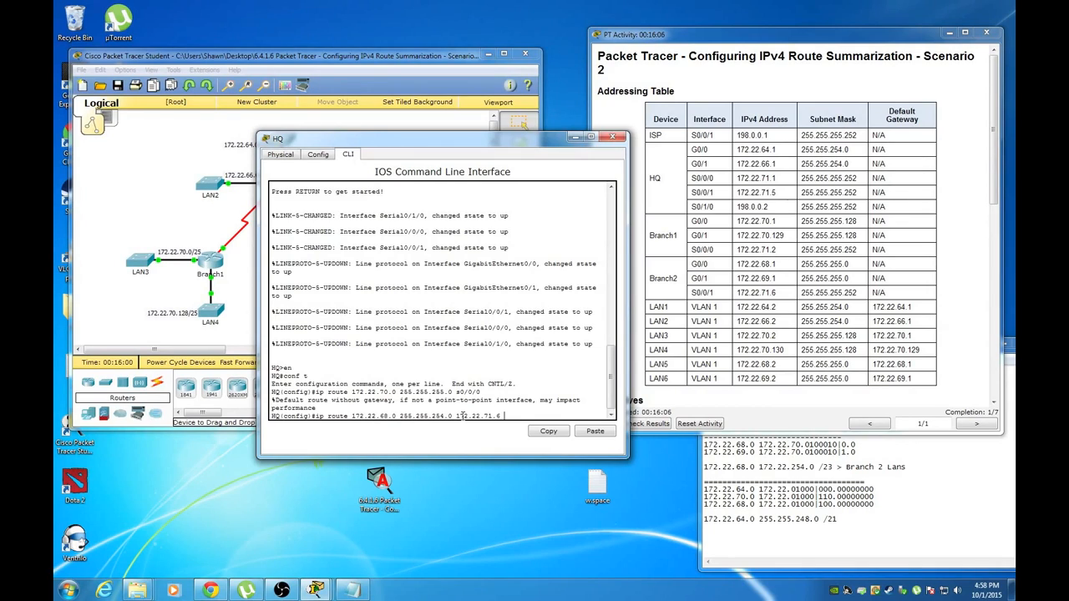
{"action": "key", "text": "Return"}
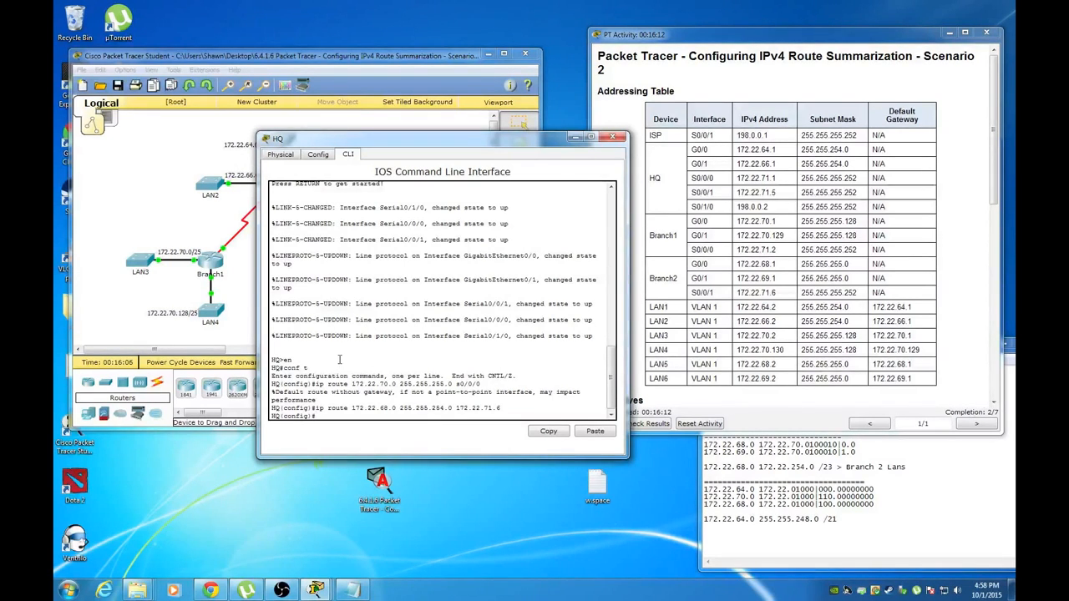
Check completion reads 2/7 and close the HQ console
{"action": "left_click", "coordinate": [238, 317]}
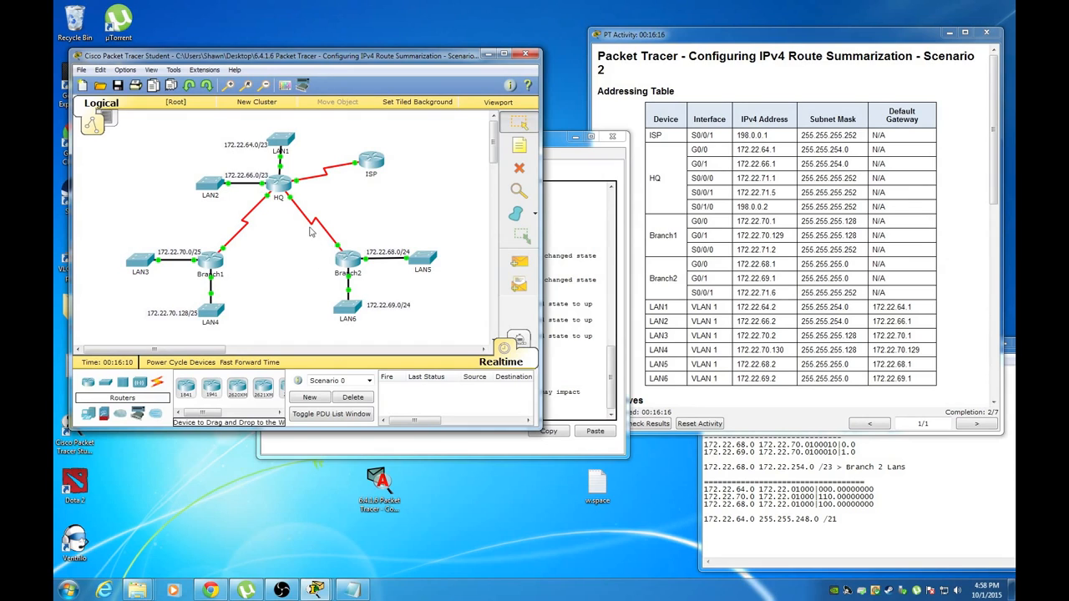
{"action": "left_click", "coordinate": [722, 374]}
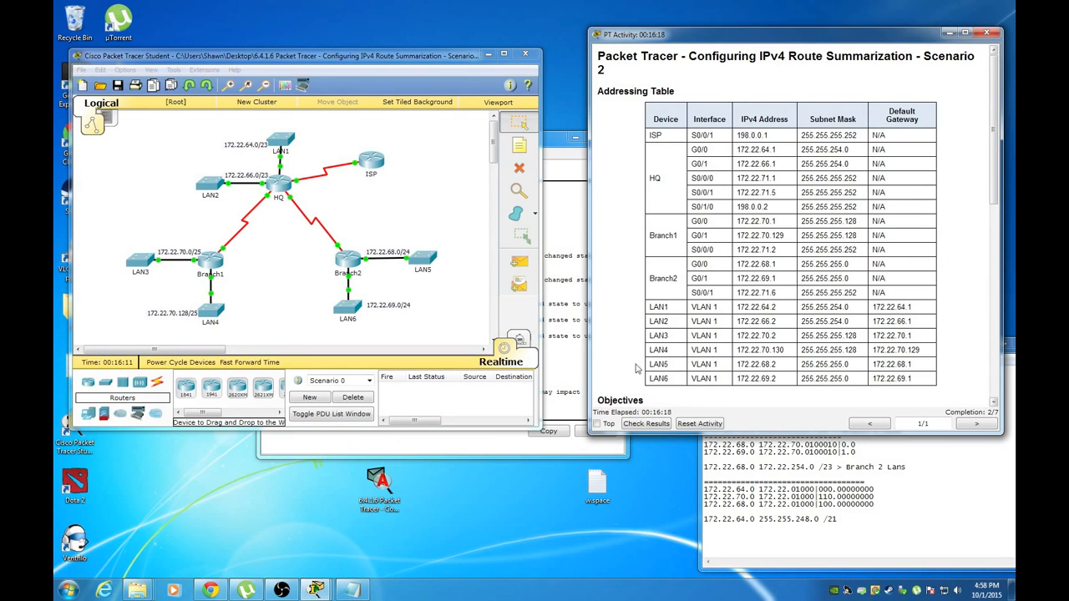
{"action": "left_click", "coordinate": [512, 453]}
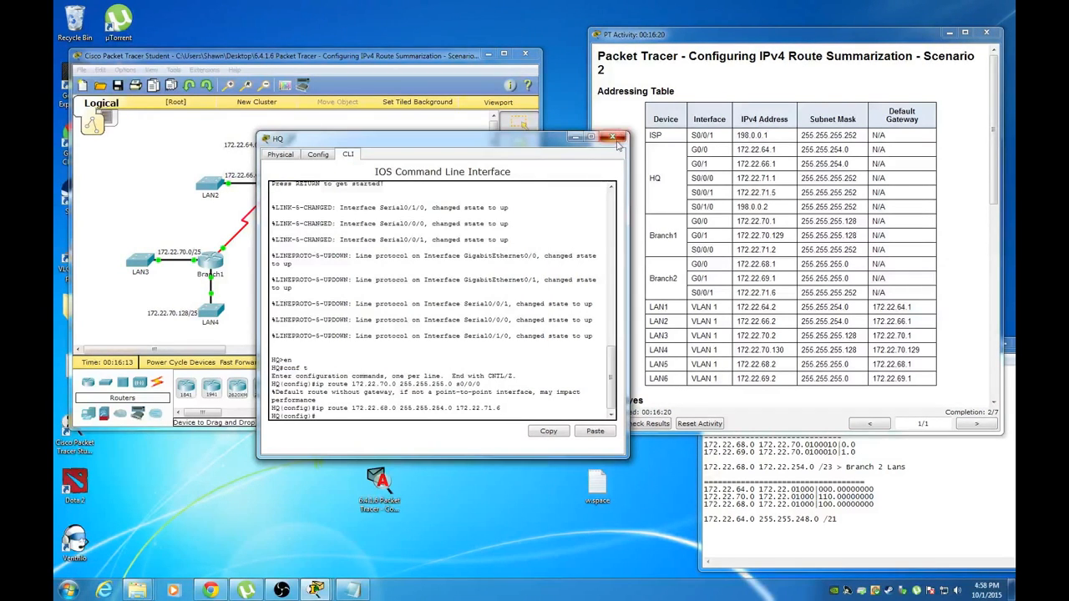
{"action": "left_click", "coordinate": [616, 136]}
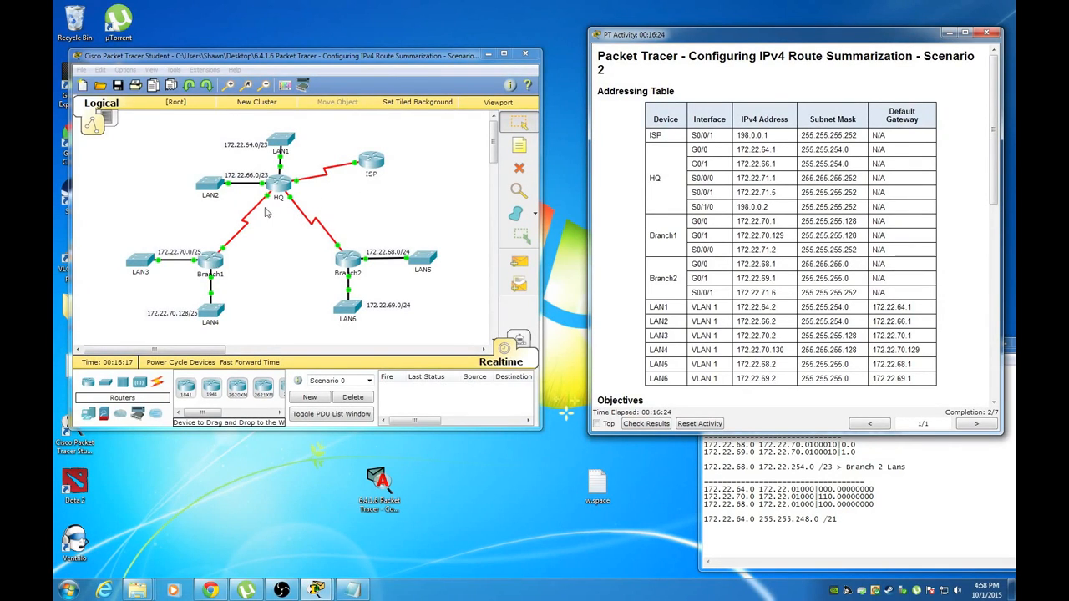
Scroll the instructions to Part 2, then open Branch1's window and move it aside
{"action": "scroll", "coordinate": [623, 244], "scroll_direction": "down", "scroll_amount": 6}
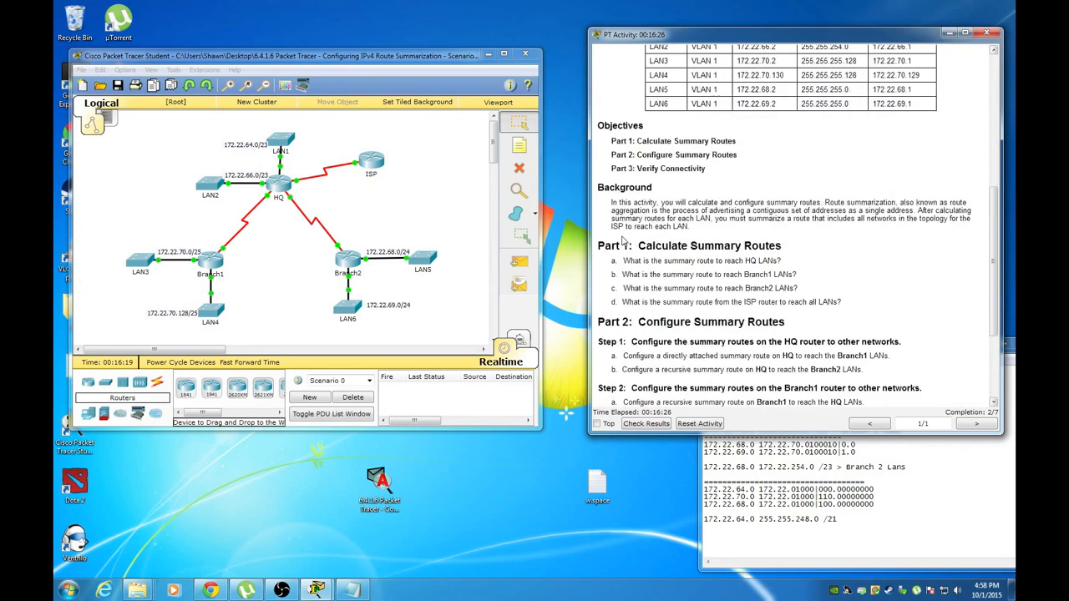
{"action": "scroll", "coordinate": [626, 240], "scroll_direction": "down", "scroll_amount": 3}
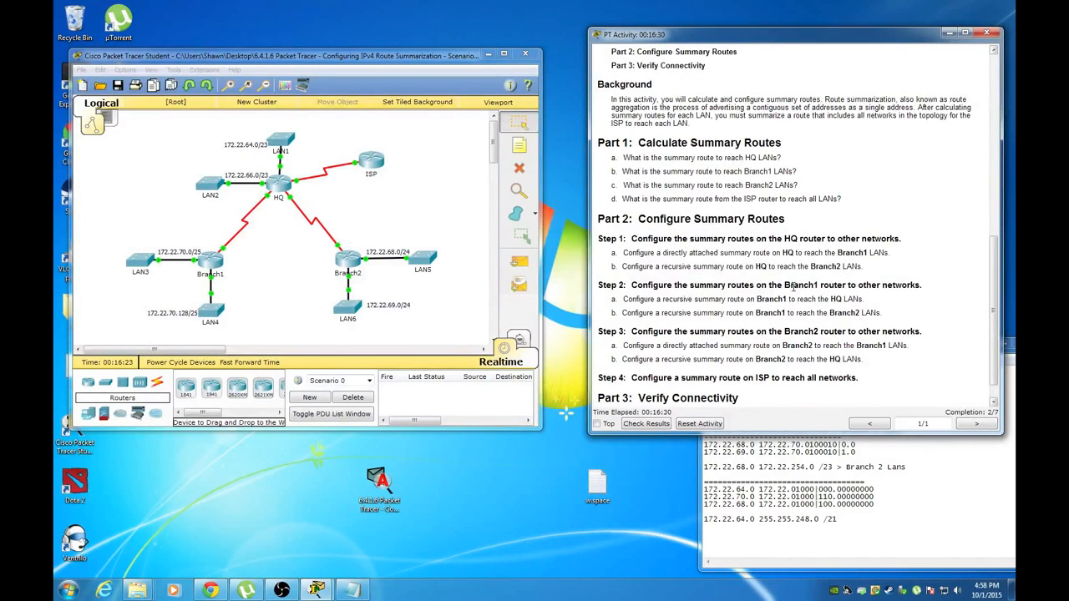
{"action": "left_click", "coordinate": [254, 284]}
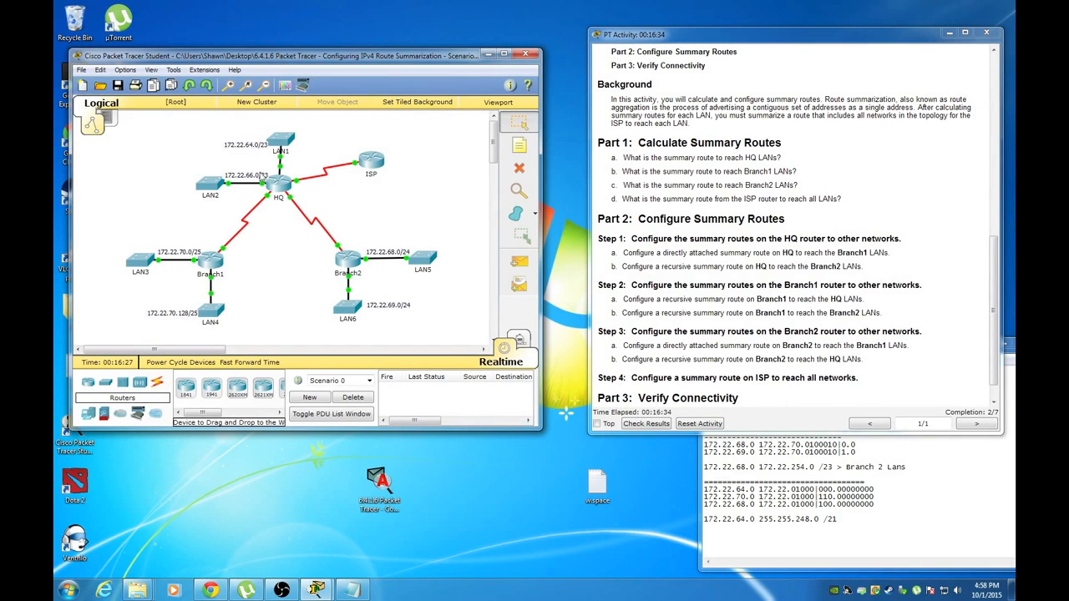
{"action": "left_click", "coordinate": [216, 265]}
{"action": "left_click_drag", "start_coordinate": [458, 159], "coordinate": [305, 276]}
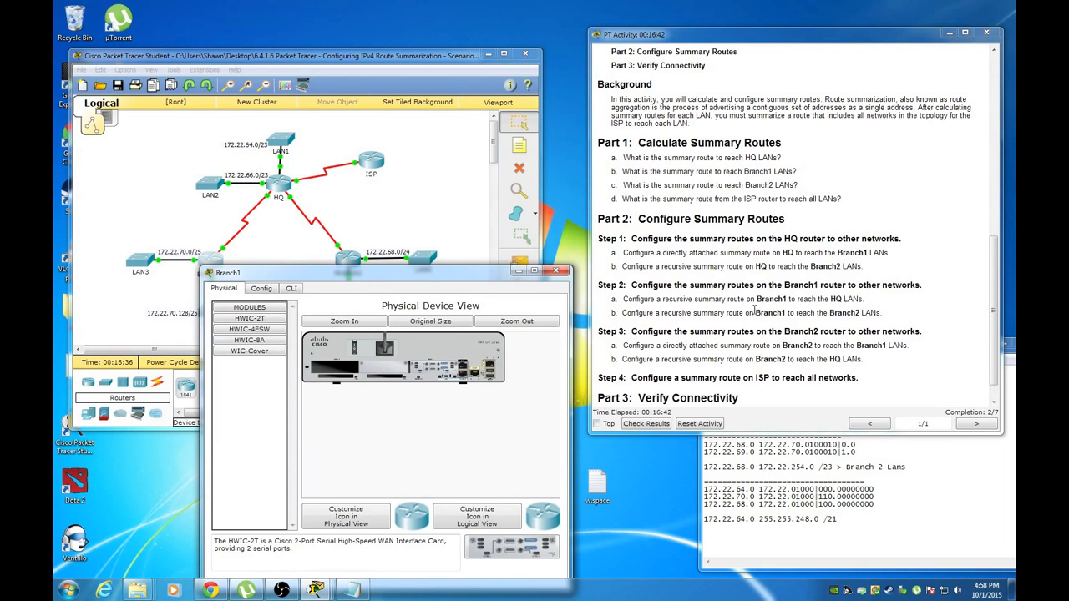
Switch Branch1 to its CLI and enter global configuration mode with en and conf t
{"action": "left_click", "coordinate": [294, 288]}
{"action": "left_click_drag", "start_coordinate": [325, 276], "coordinate": [299, 232]}
{"action": "key", "text": "Return"}
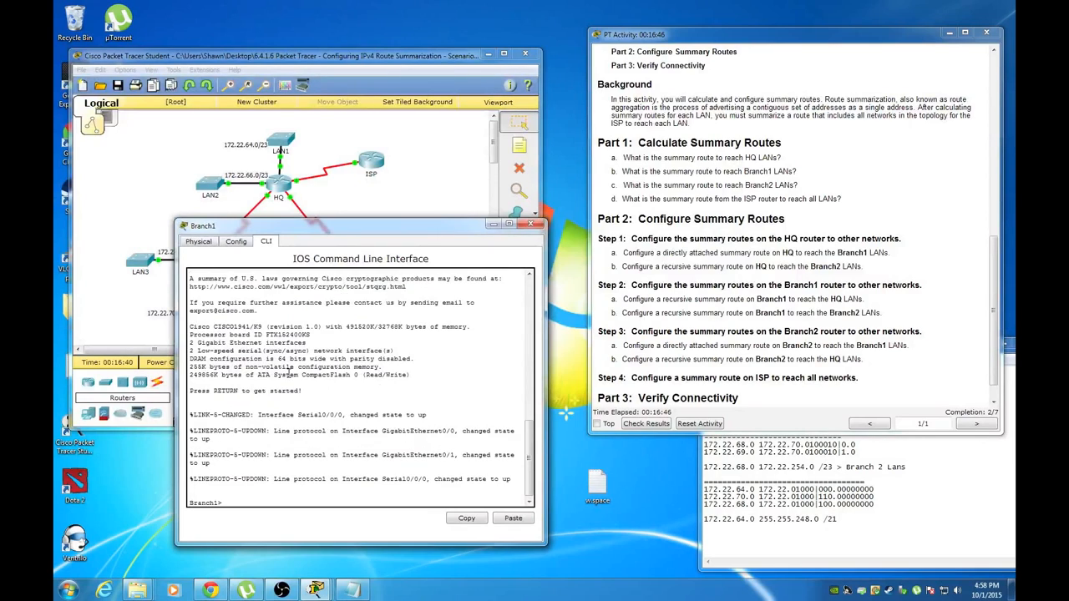
{"action": "type", "text": "en"}
{"action": "key", "text": "Return"}
{"action": "type", "text": "conf t"}
{"action": "key", "text": "Return"}
Begin typing 'ip route 172.22.64.0 255.255.252.0' on Branch1, consulting the summary notes
{"action": "type", "text": "ip route"}
{"action": "double_click", "coordinate": [987, 479]}
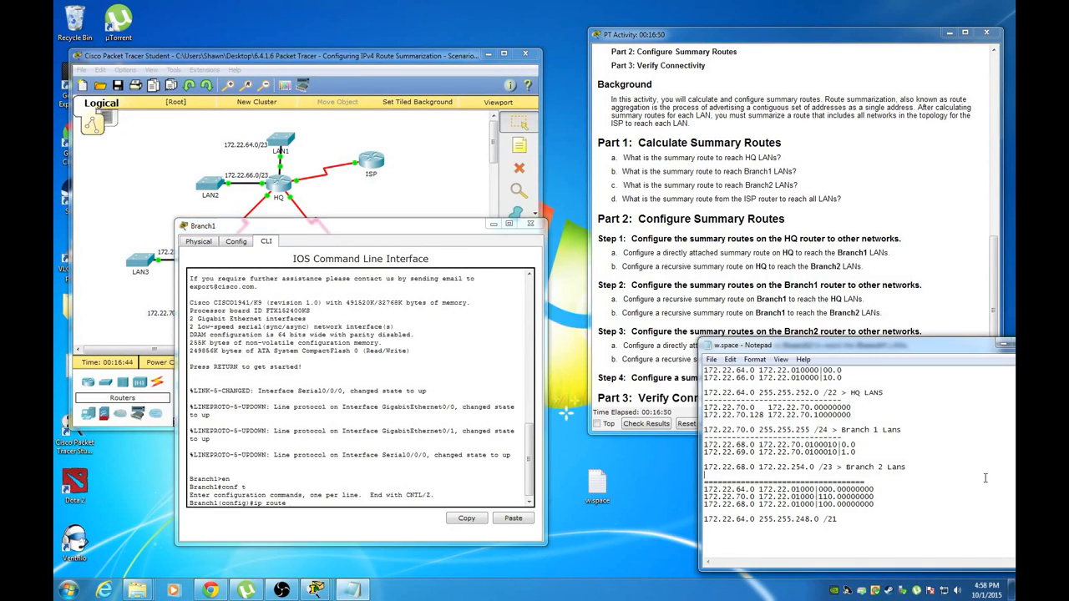
{"action": "left_click_drag", "start_coordinate": [879, 347], "coordinate": [786, 336]}
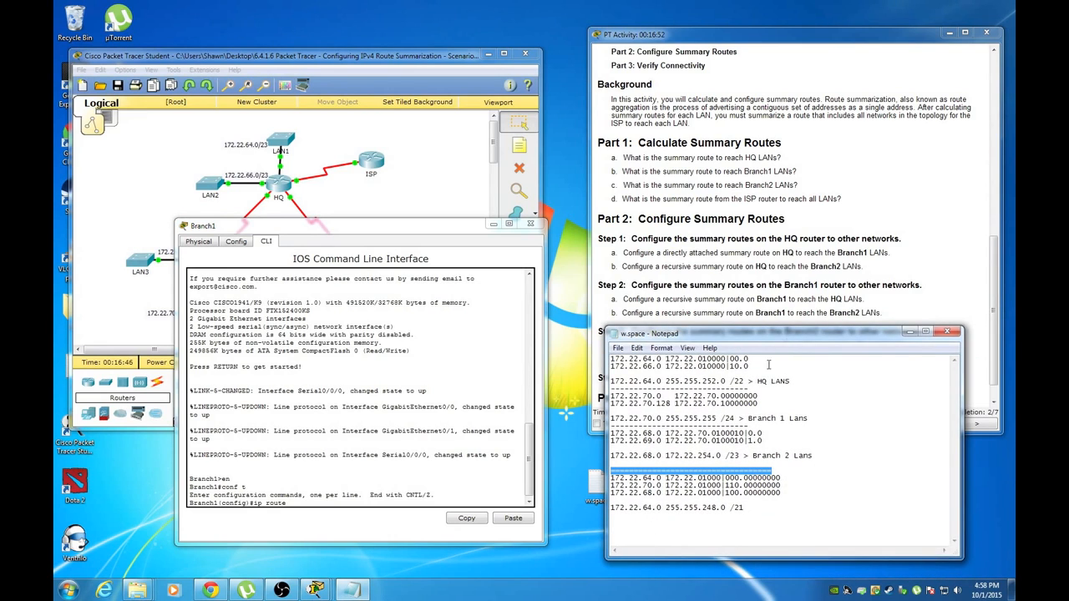
{"action": "left_click", "coordinate": [302, 505]}
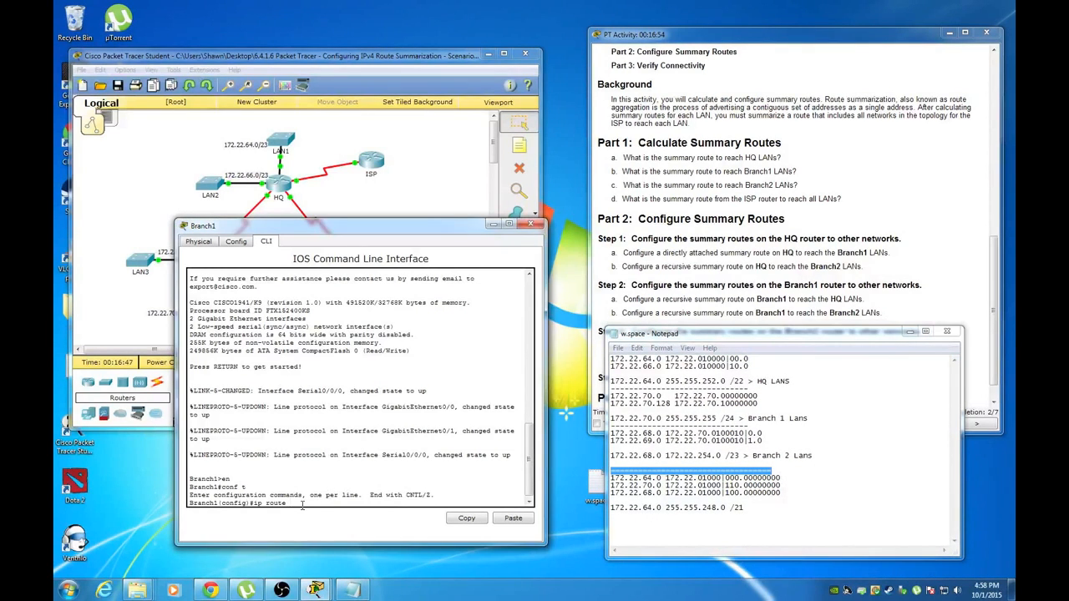
{"action": "type", "text": "172.22.64.0 255.255.25"}
{"action": "left_click_drag", "start_coordinate": [699, 340], "coordinate": [701, 383]}
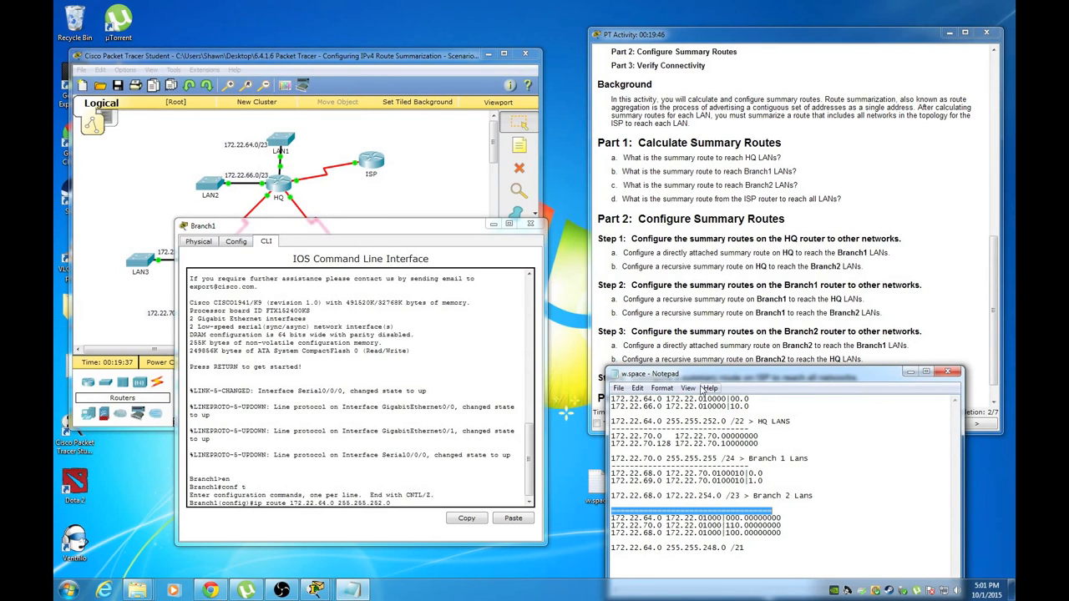
{"action": "left_click", "coordinate": [424, 505]}
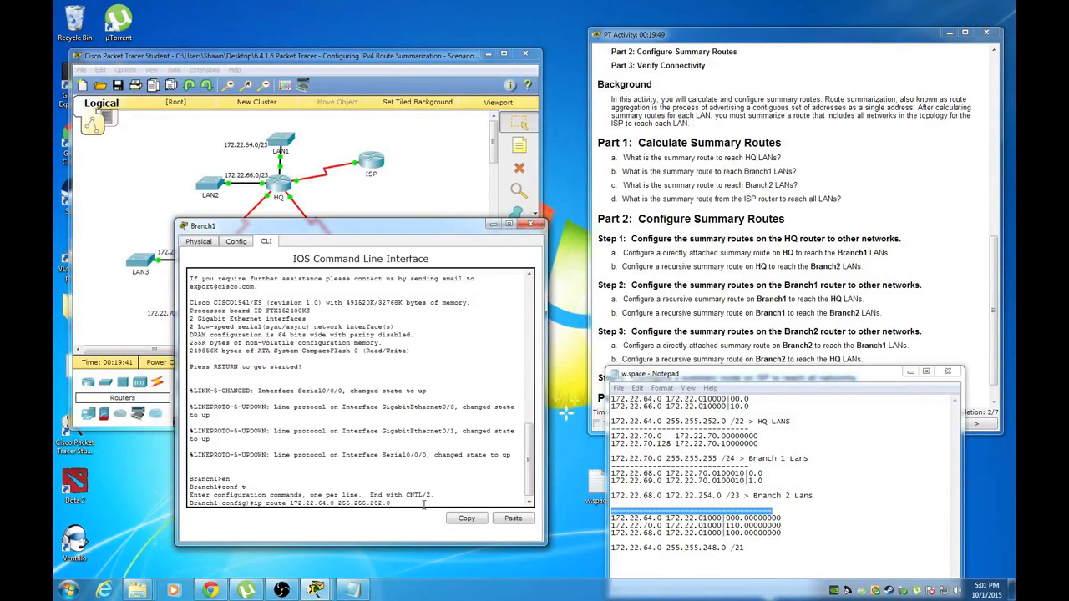
{"action": "left_click", "coordinate": [353, 200]}
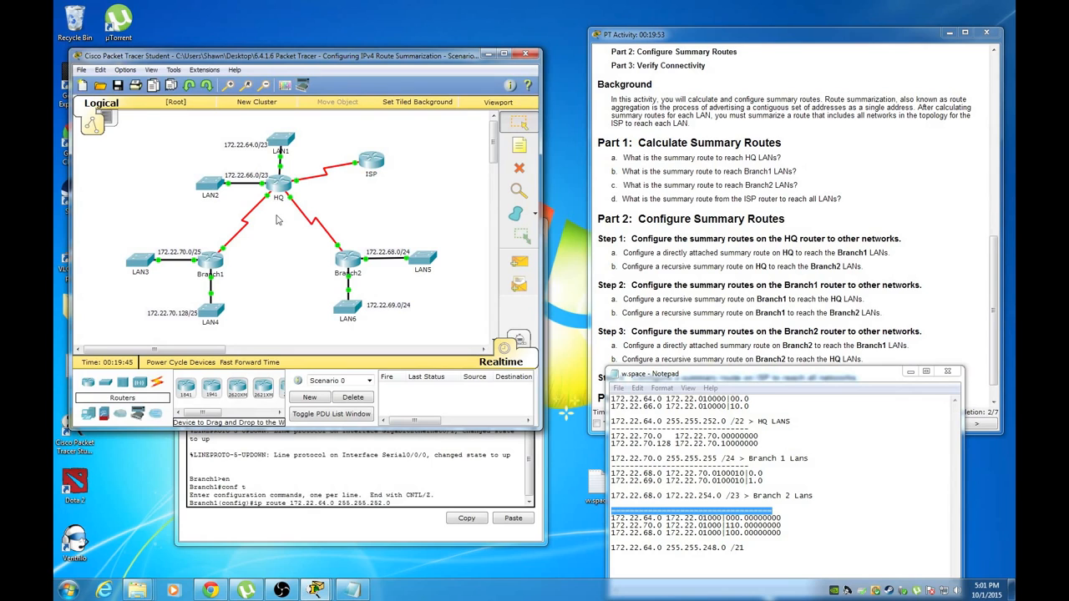
Scroll the instructions to the Addressing Table and check HQ's S0/0/0 address 172.22.71.1
{"action": "left_click_drag", "start_coordinate": [993, 250], "coordinate": [994, 92]}
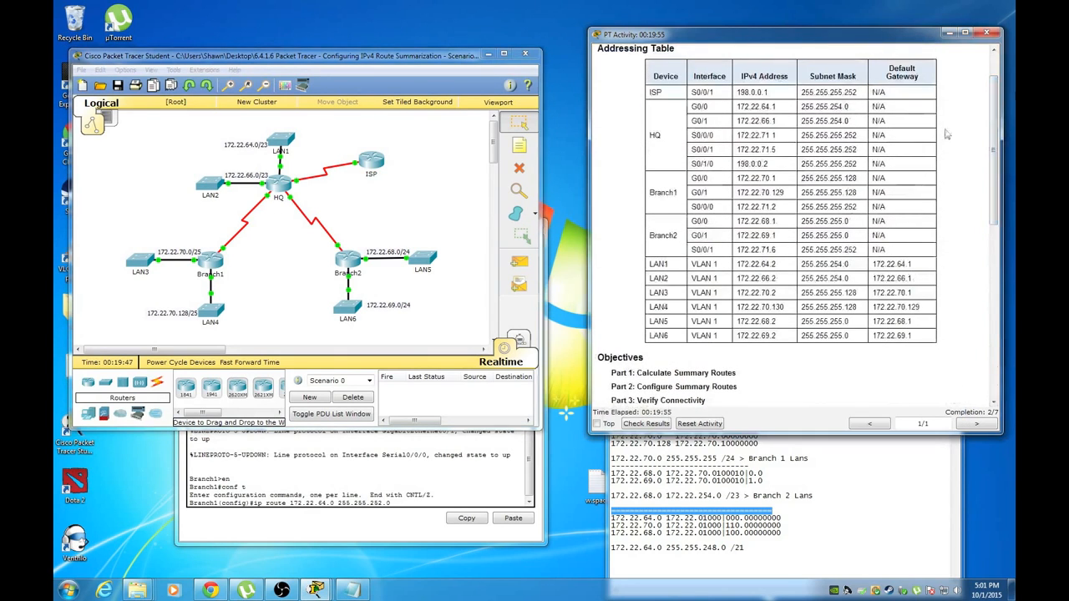
{"action": "left_click", "coordinate": [272, 207]}
{"action": "left_click", "coordinate": [299, 249]}
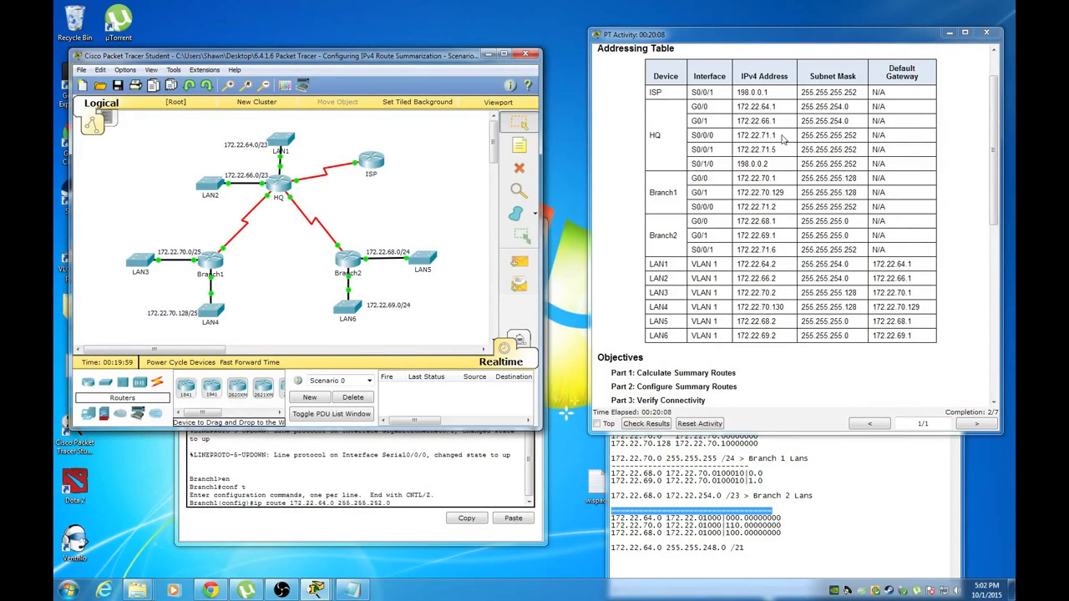
Finish Branch1's route 172.22.64.0 255.255.252.0 via 172.22.71.1 to the HQ LANs
{"action": "left_click", "coordinate": [405, 504]}
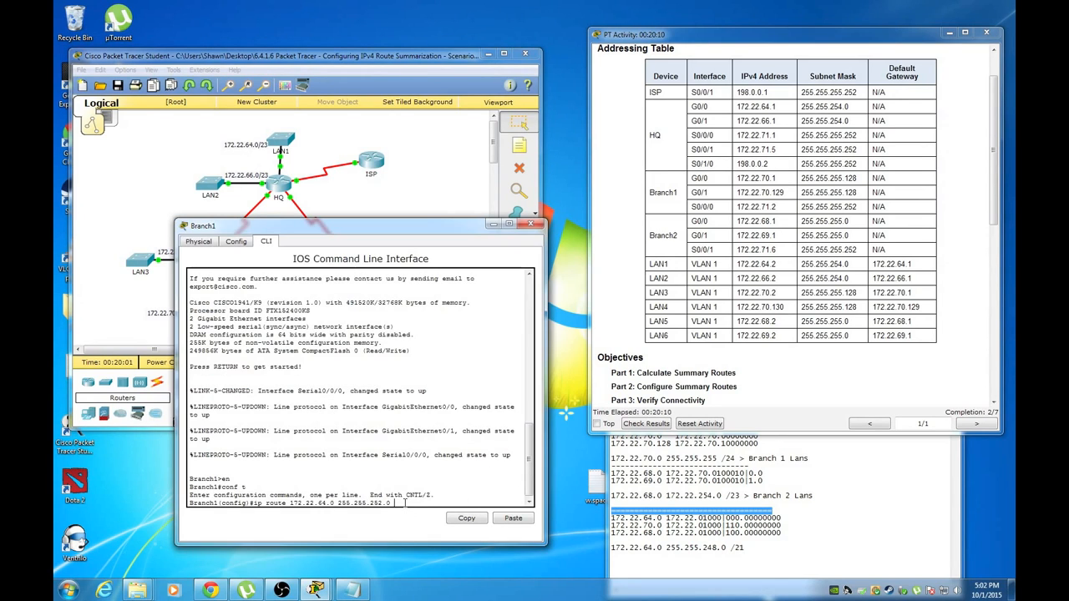
{"action": "type", "text": "72.22.71.1"}
{"action": "key", "text": "Return"}
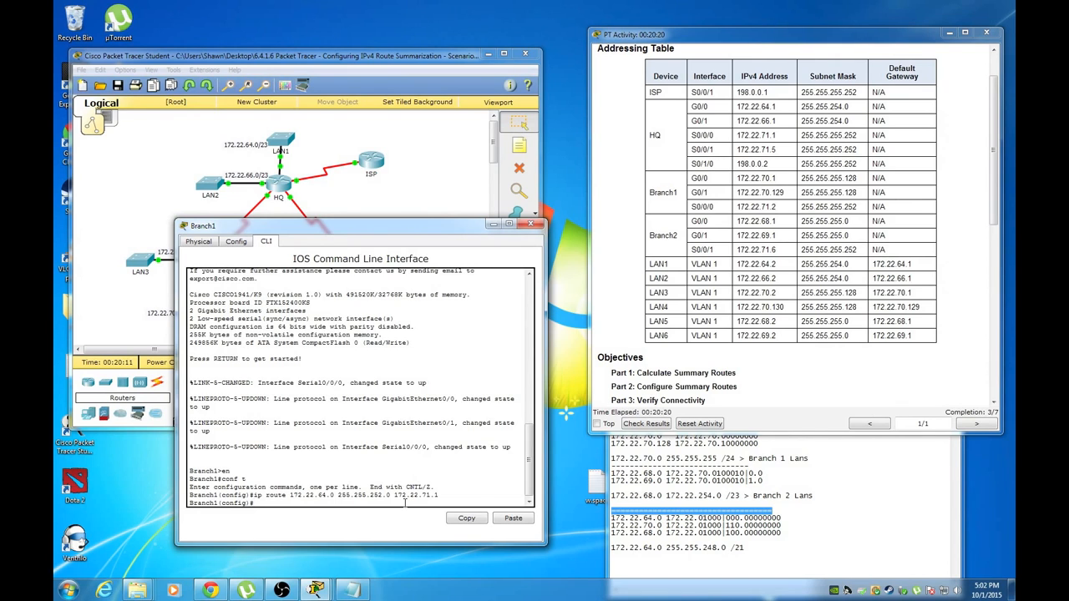
{"action": "left_click_drag", "start_coordinate": [282, 228], "coordinate": [329, 368]}
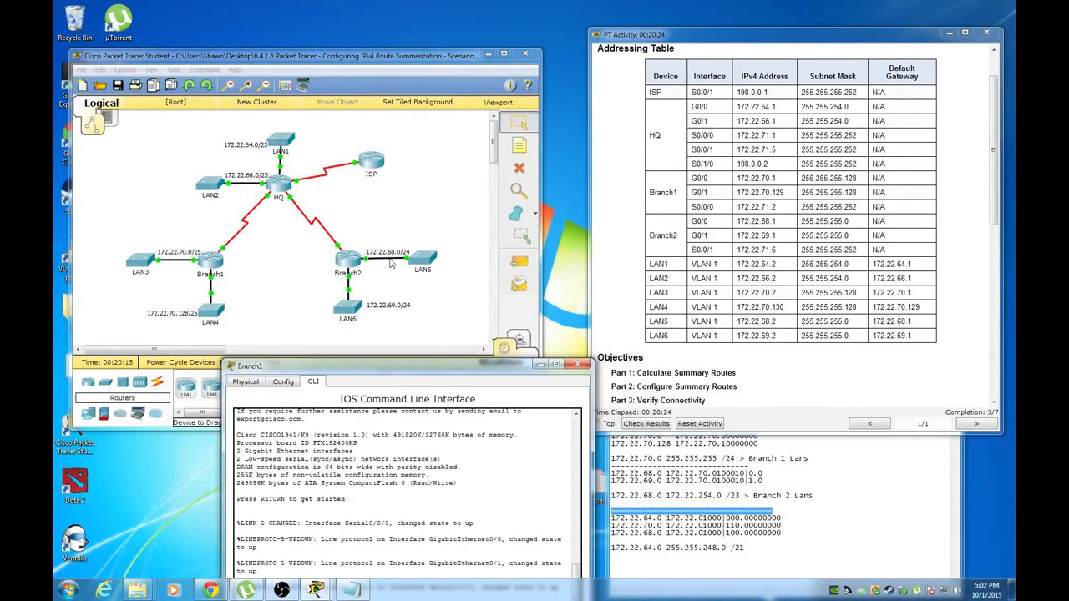
{"action": "left_click_drag", "start_coordinate": [387, 368], "coordinate": [394, 241]}
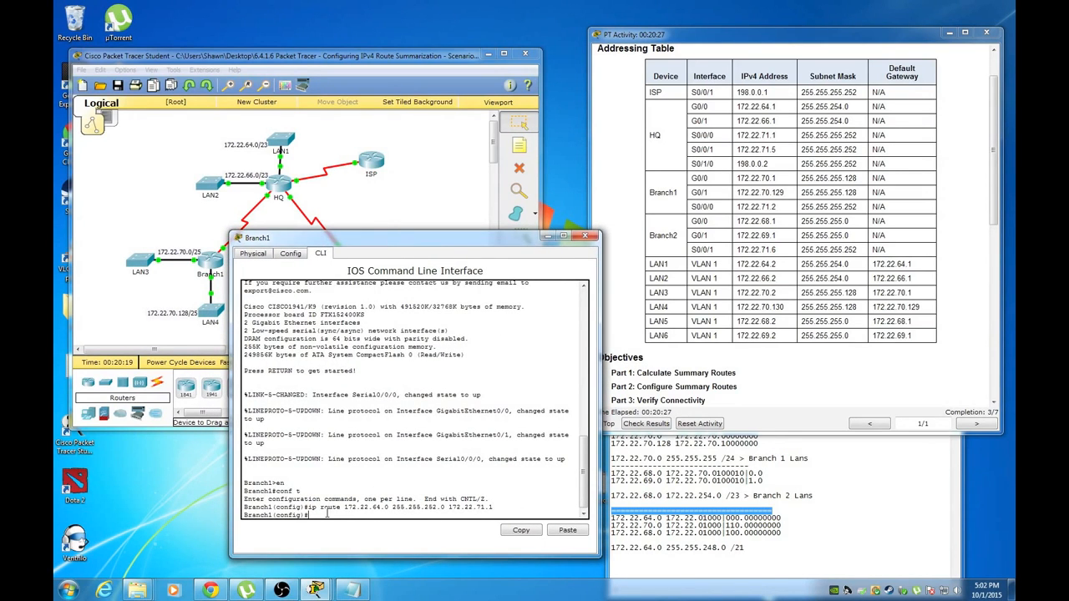
Add Branch1's route 172.22.68.0 255.255.254.0 via 172.22.71.1 to the Branch2 LANs
{"action": "type", "text": "ip route"}
{"action": "left_click_drag", "start_coordinate": [453, 236], "coordinate": [401, 243]}
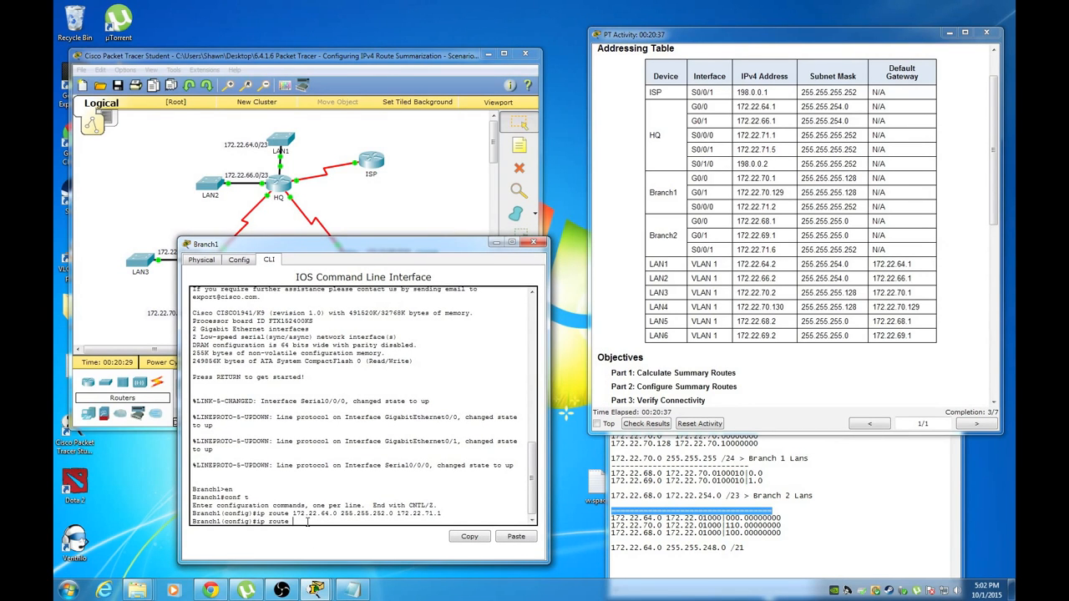
{"action": "type", "text": "172.22.68.0 255.255.254.0 172.22.71.1"}
{"action": "key", "text": "Return"}
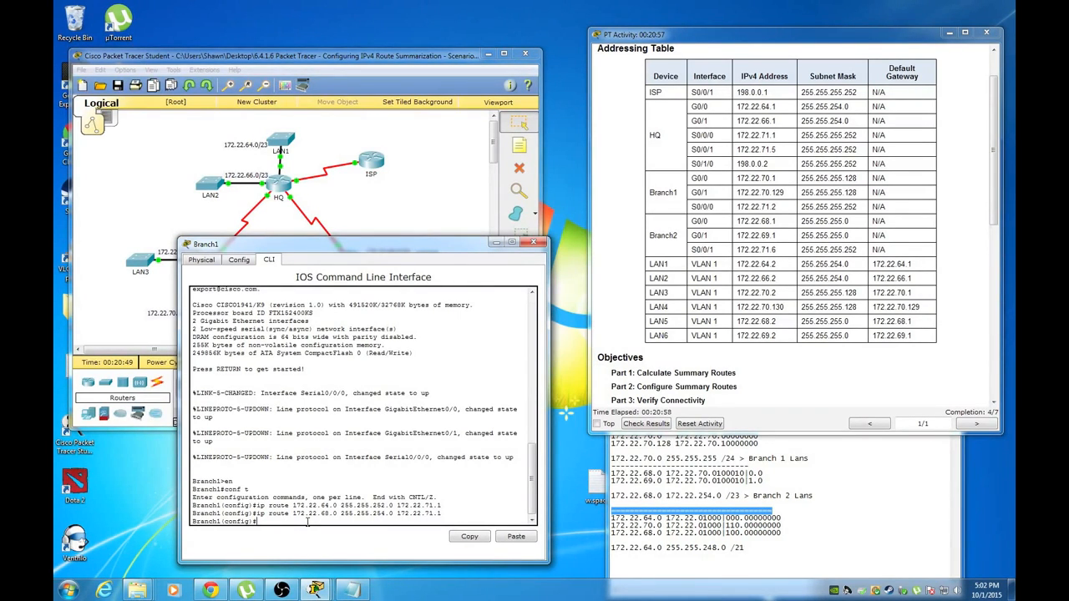
Confirm completion reads 4/7 and close Branch1's device window
{"action": "left_click", "coordinate": [607, 278]}
{"action": "scroll", "coordinate": [606, 278], "scroll_direction": "down", "scroll_amount": 3}
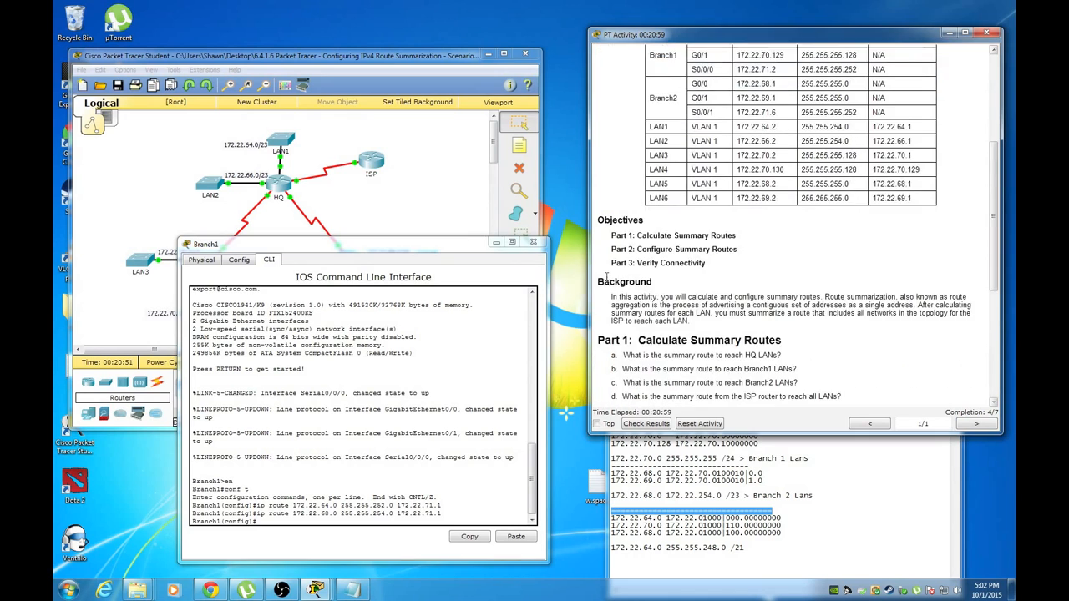
{"action": "scroll", "coordinate": [607, 278], "scroll_direction": "down", "scroll_amount": 2}
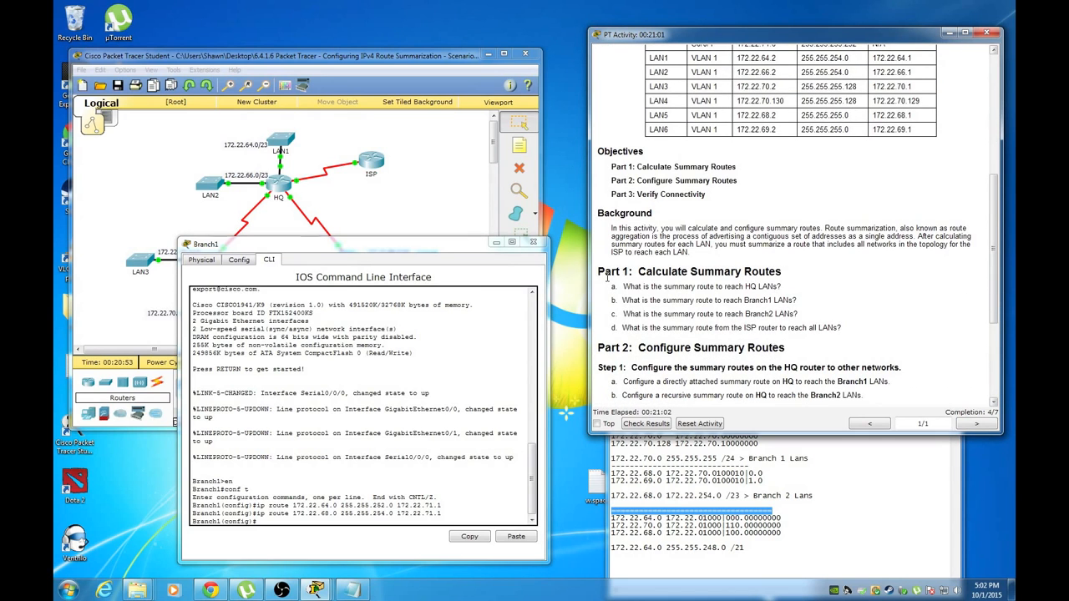
{"action": "scroll", "coordinate": [606, 279], "scroll_direction": "down", "scroll_amount": 3}
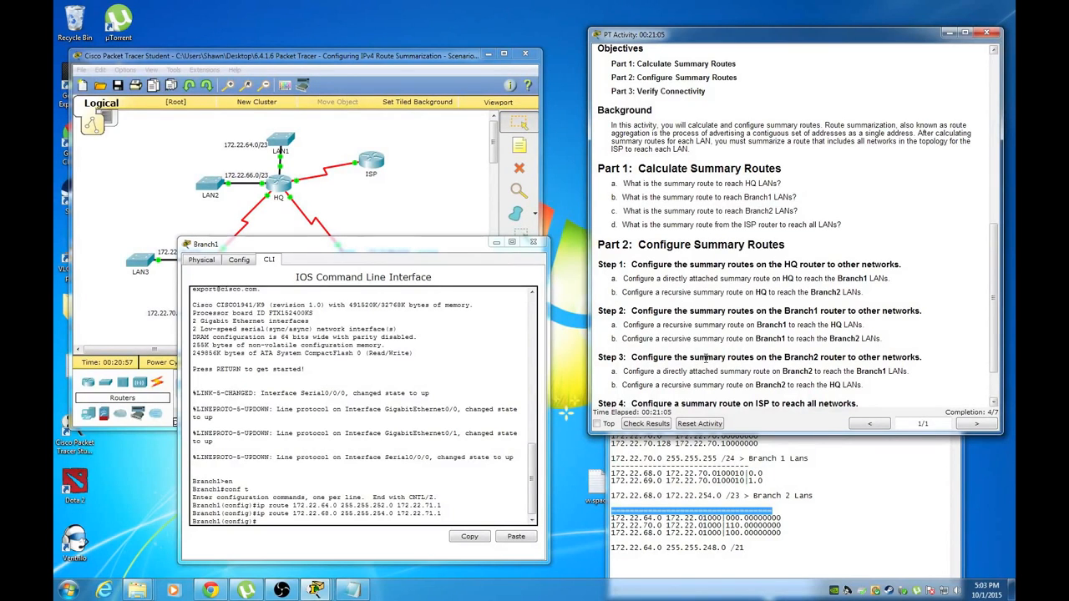
{"action": "left_click", "coordinate": [532, 242]}
{"action": "left_click", "coordinate": [433, 233]}
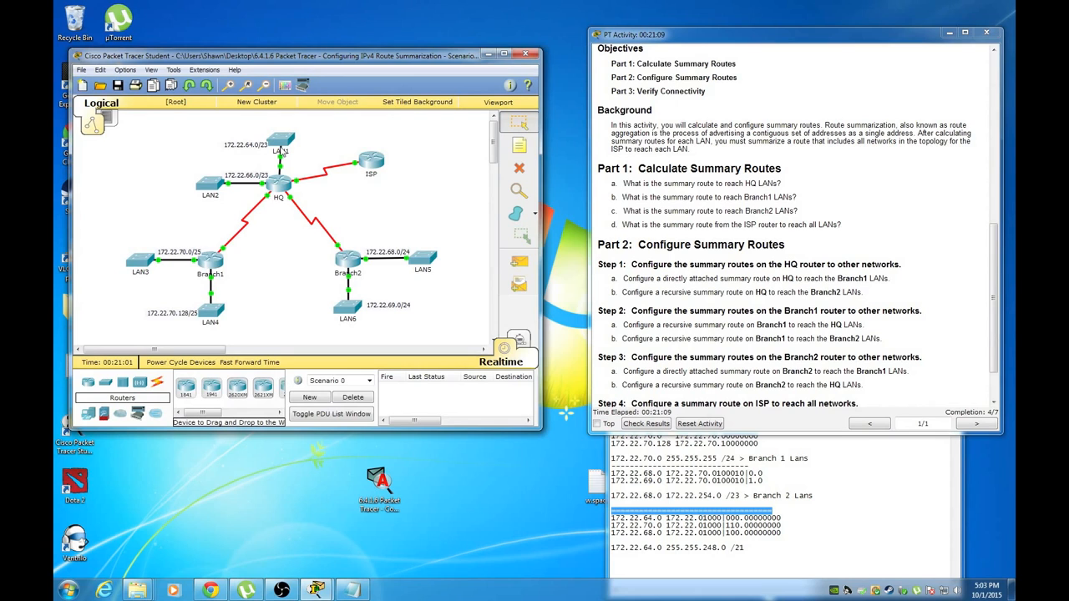
Open Branch2's CLI and enter global configuration mode with en and conf t
{"action": "left_click", "coordinate": [359, 262]}
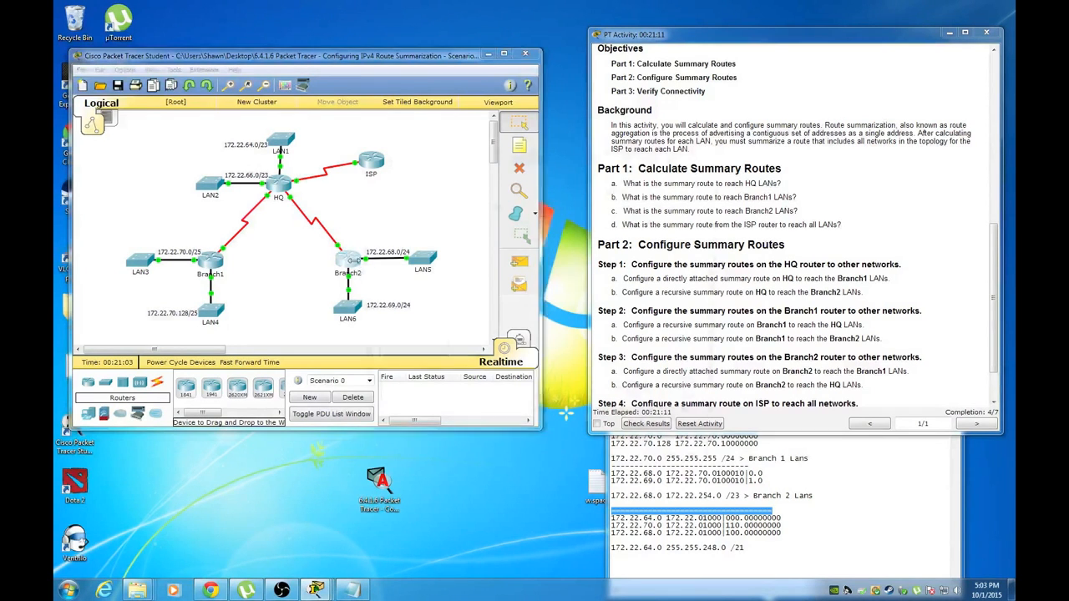
{"action": "left_click", "coordinate": [815, 348]}
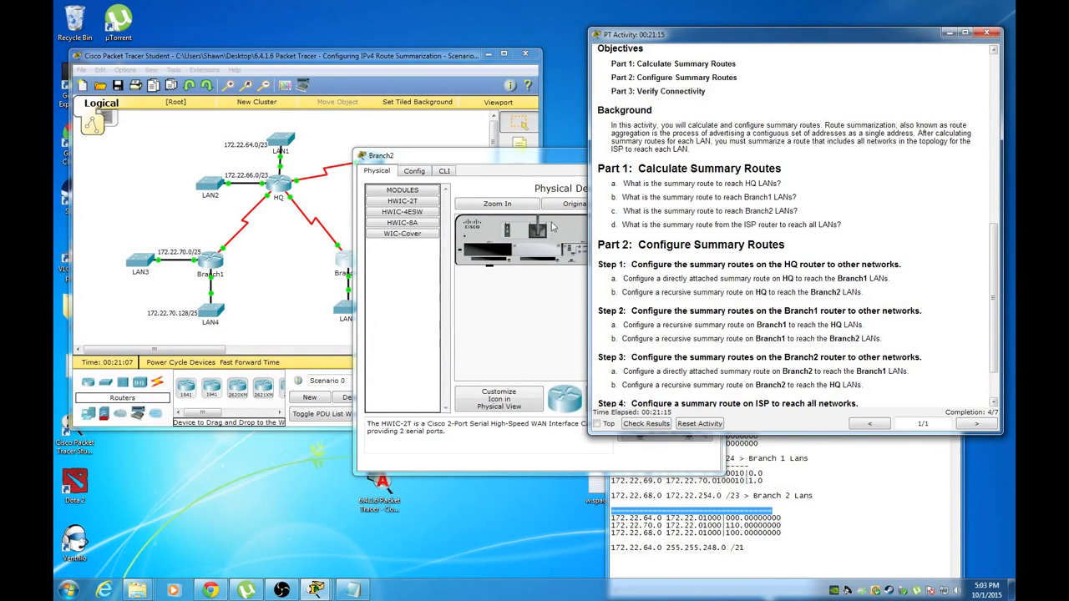
{"action": "left_click_drag", "start_coordinate": [552, 164], "coordinate": [350, 291]}
{"action": "left_click", "coordinate": [242, 300]}
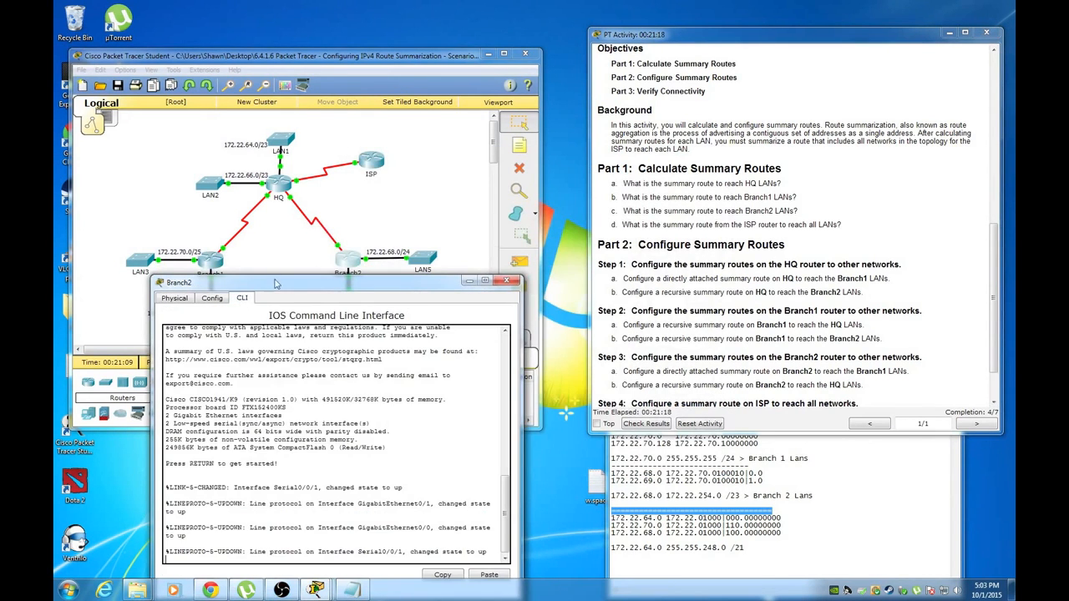
{"action": "left_click_drag", "start_coordinate": [280, 291], "coordinate": [327, 181]}
{"action": "key", "text": "Return"}
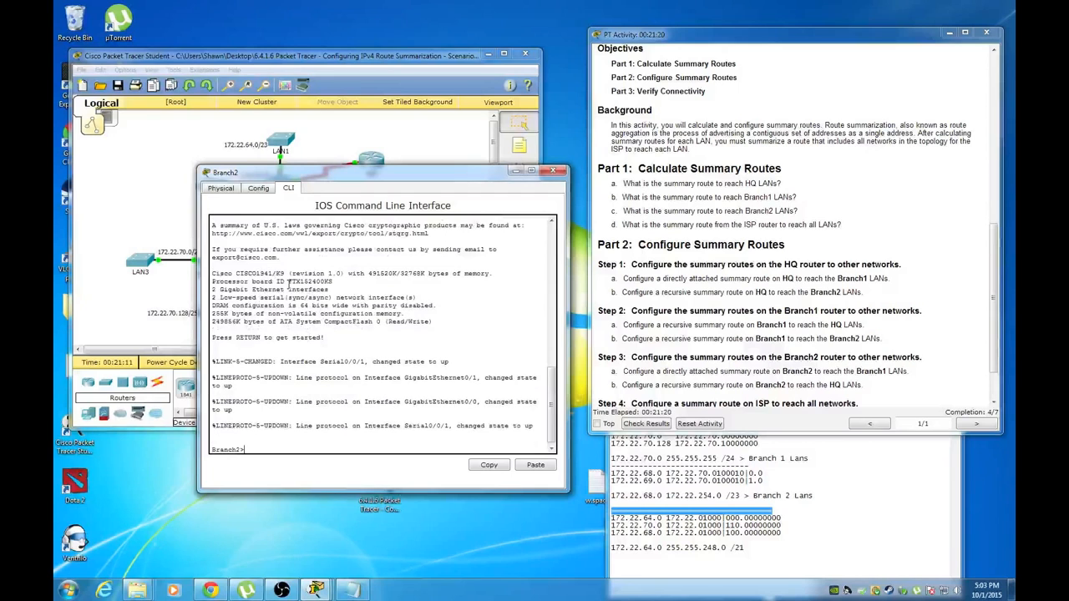
{"action": "type", "text": "en"}
{"action": "key", "text": "Return"}
{"action": "type", "text": "conf t"}
{"action": "key", "text": "Return"}
Start typing ip route 172.22.68.0 255.255.255. on Branch2, checking the notes and topology
{"action": "type", "text": "ip route"}
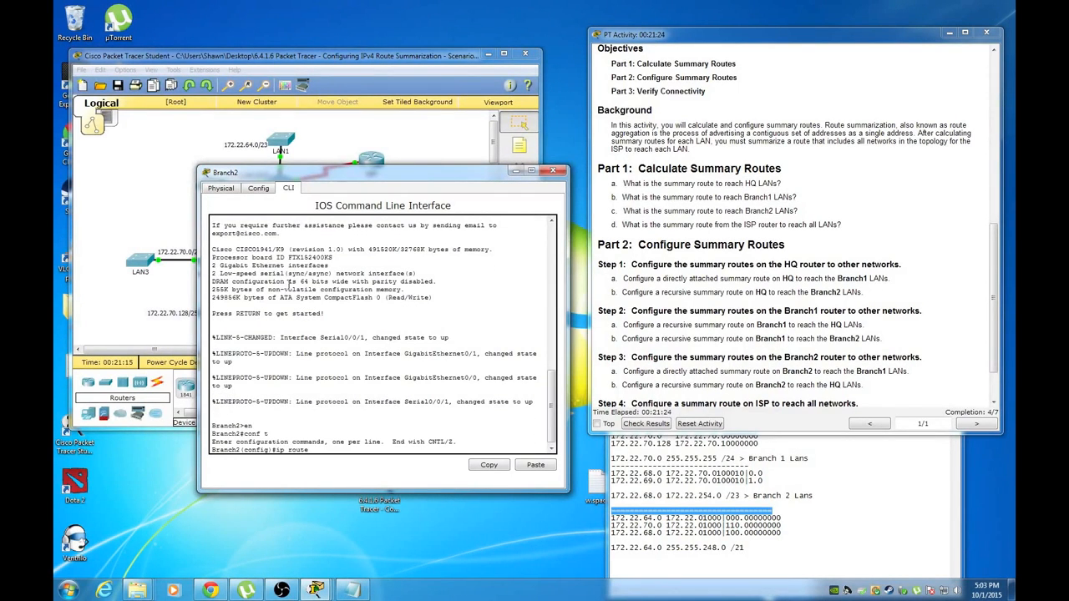
{"action": "left_click", "coordinate": [839, 510]}
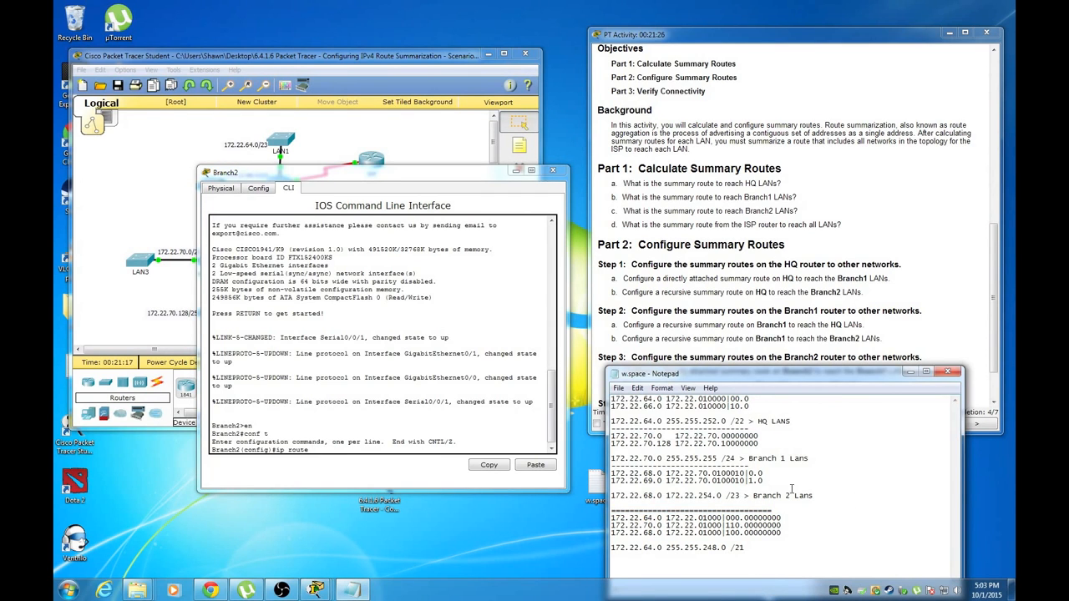
{"action": "left_click_drag", "start_coordinate": [289, 177], "coordinate": [311, 274]}
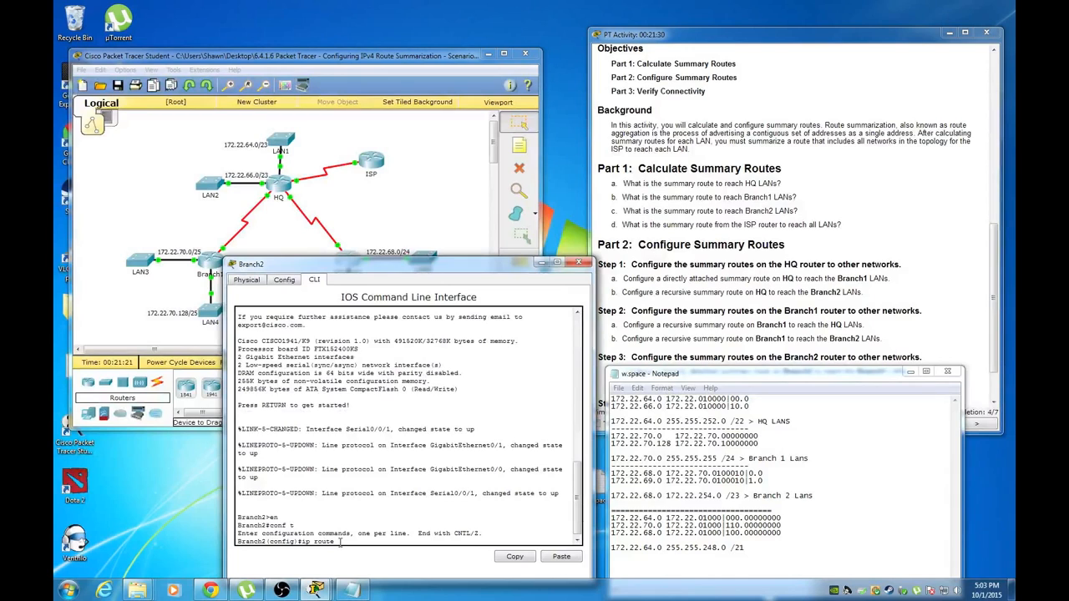
{"action": "type", "text": "172.22.68.0 255.255.255.0"}
{"action": "left_click", "coordinate": [851, 305]}
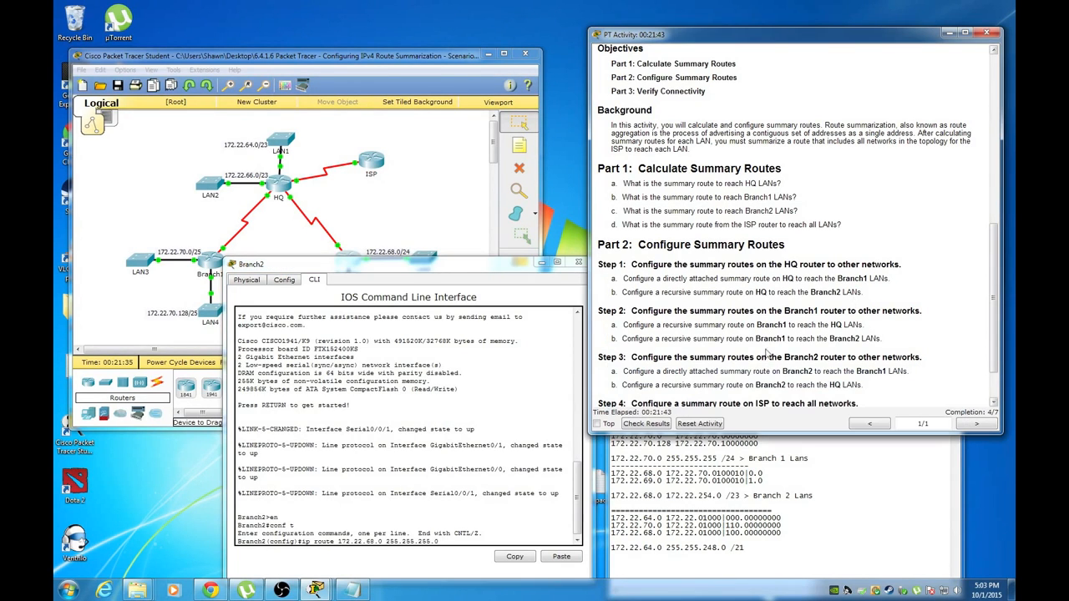
{"action": "left_click", "coordinate": [460, 221]}
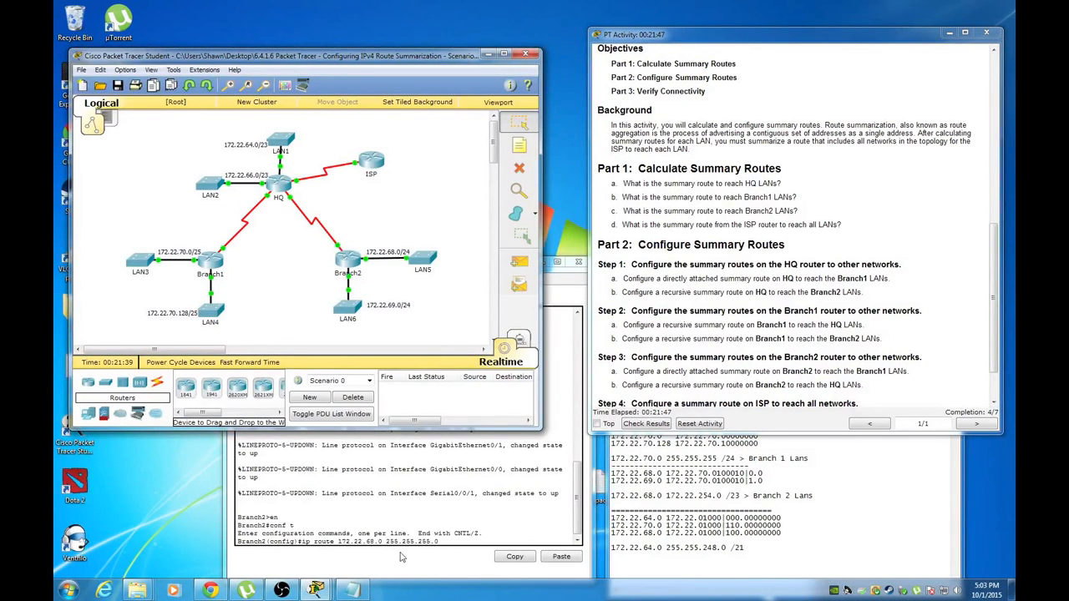
{"action": "left_click", "coordinate": [483, 544]}
On Branch2, enter the route 172.22.68.0 255.255.255.0 via s0/0/1, then check the summary notes
{"action": "type", "text": "s0/0/1"}
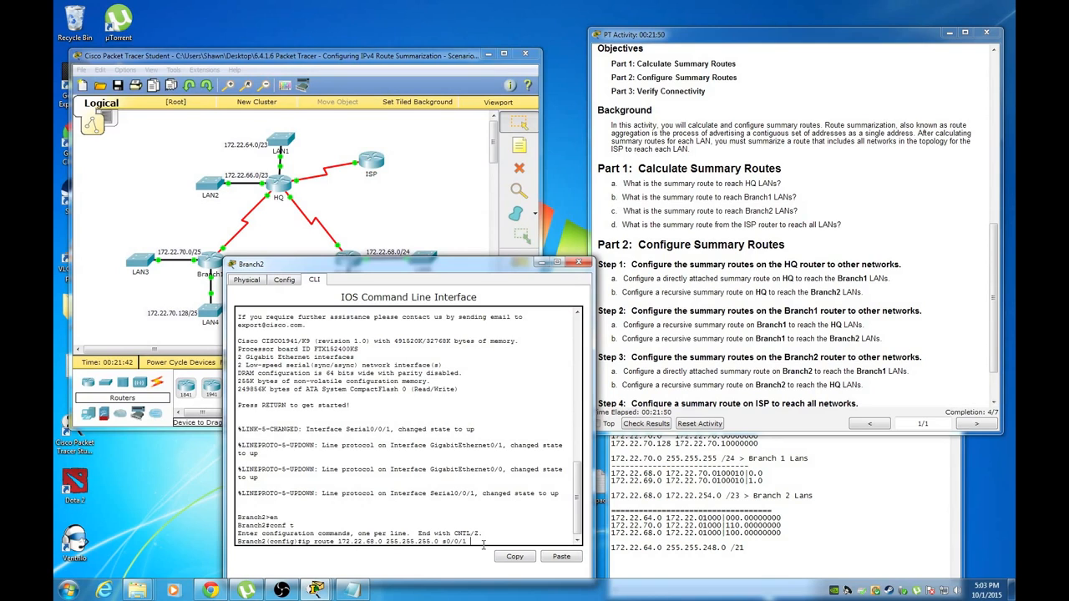
{"action": "key", "text": "Return"}
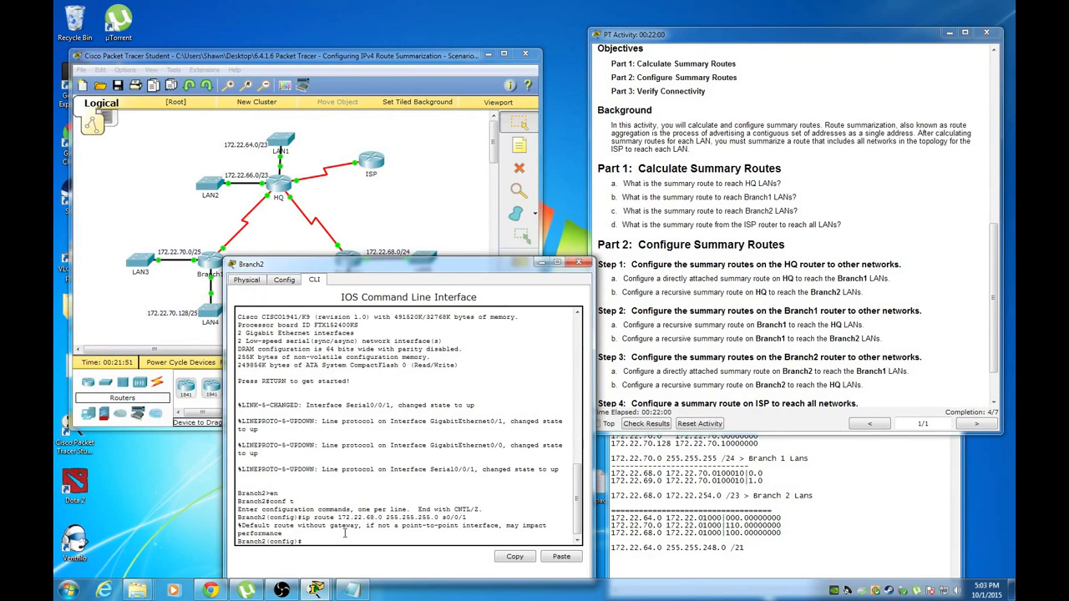
{"action": "left_click", "coordinate": [720, 516]}
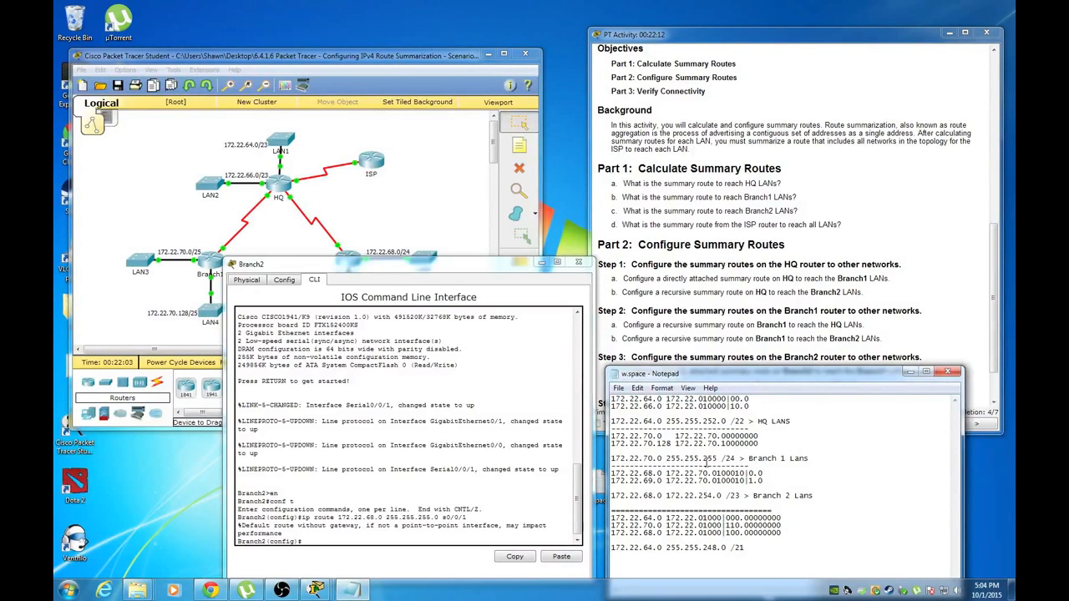
{"action": "left_click", "coordinate": [376, 543]}
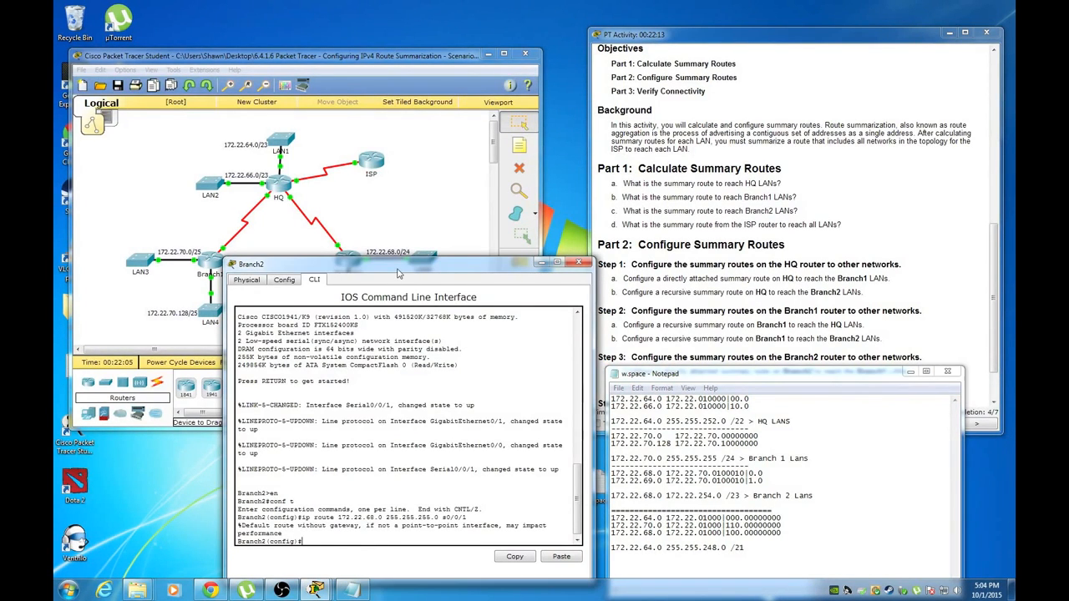
Remove the 172.22.68.0 static route with a 'no ip route' command
{"action": "key", "text": "Up"}
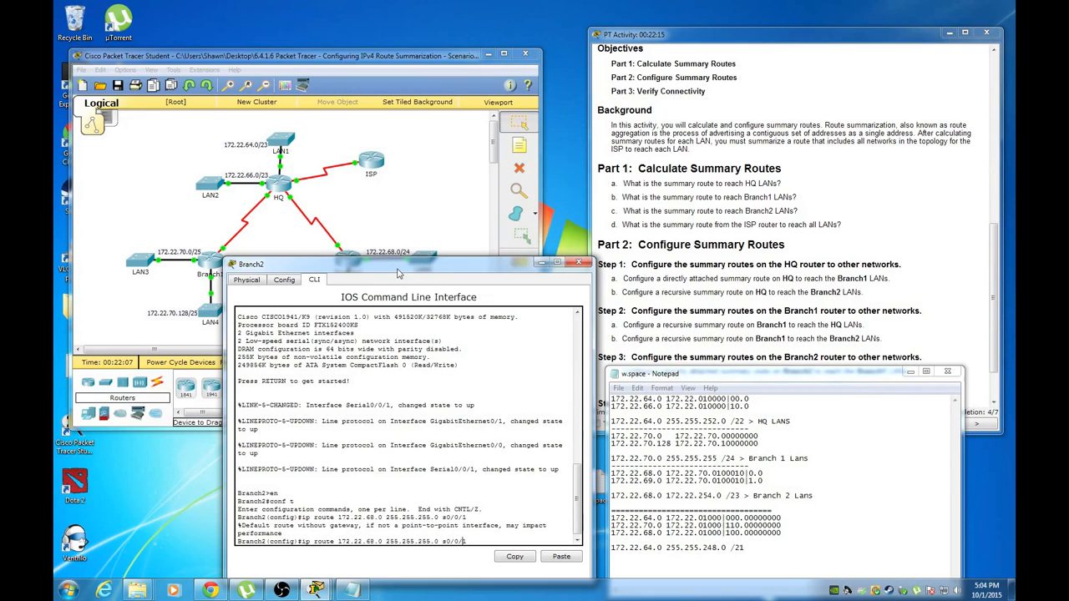
{"action": "key", "text": "ctrl+a"}
{"action": "type", "text": "no"}
{"action": "key", "text": "Return"}
Recall the removal command and strip its 'no' prefix, leaving the route command unsent
{"action": "key", "text": "Up"}
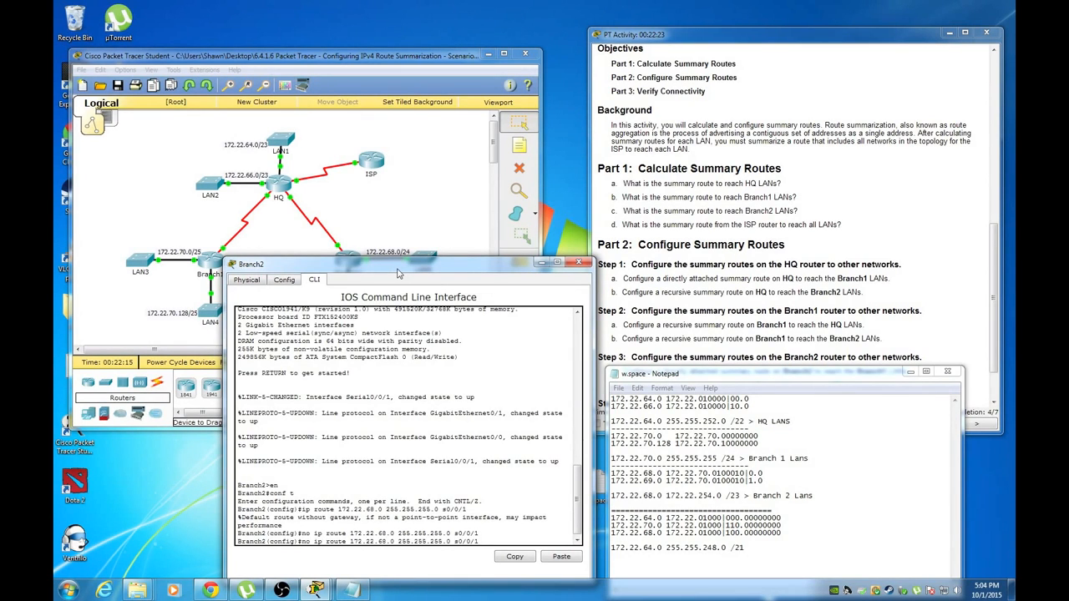
{"action": "key", "text": "BackSpace"}
{"action": "type", "text": "o"}
{"action": "key", "text": "BackSpace"}
{"action": "key", "text": "BackSpace"}
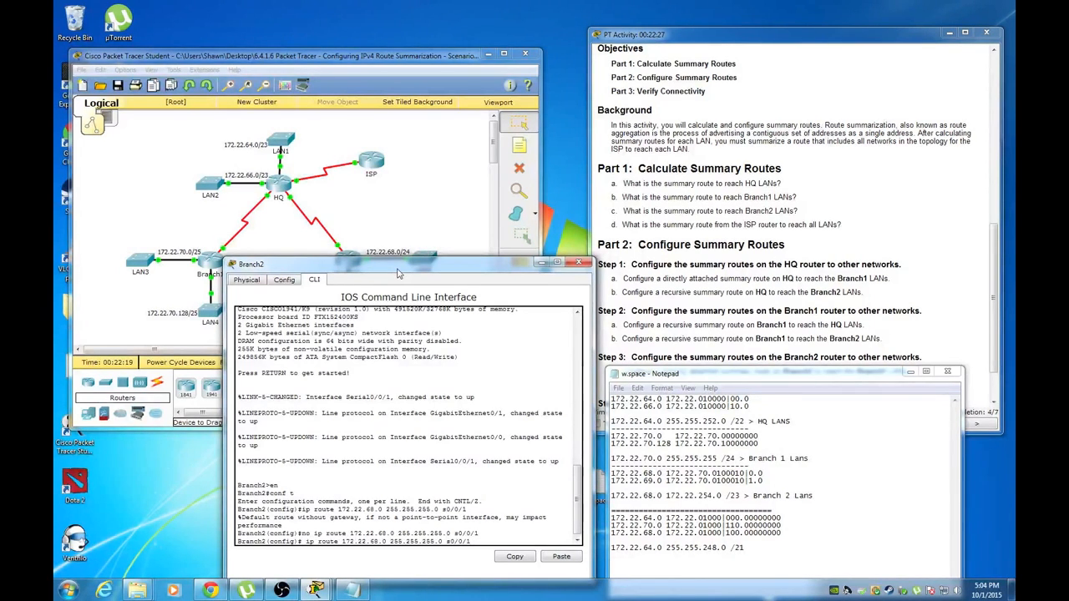
{"action": "key", "text": "BackSpace"}
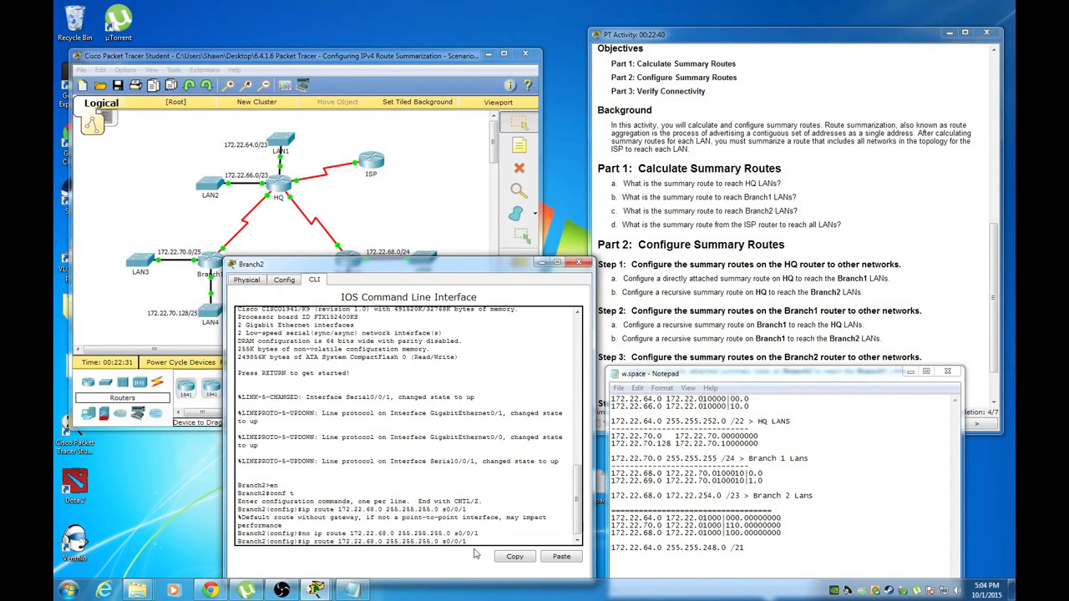
{"action": "scroll", "coordinate": [456, 471], "scroll_direction": "down", "scroll_amount": 1}
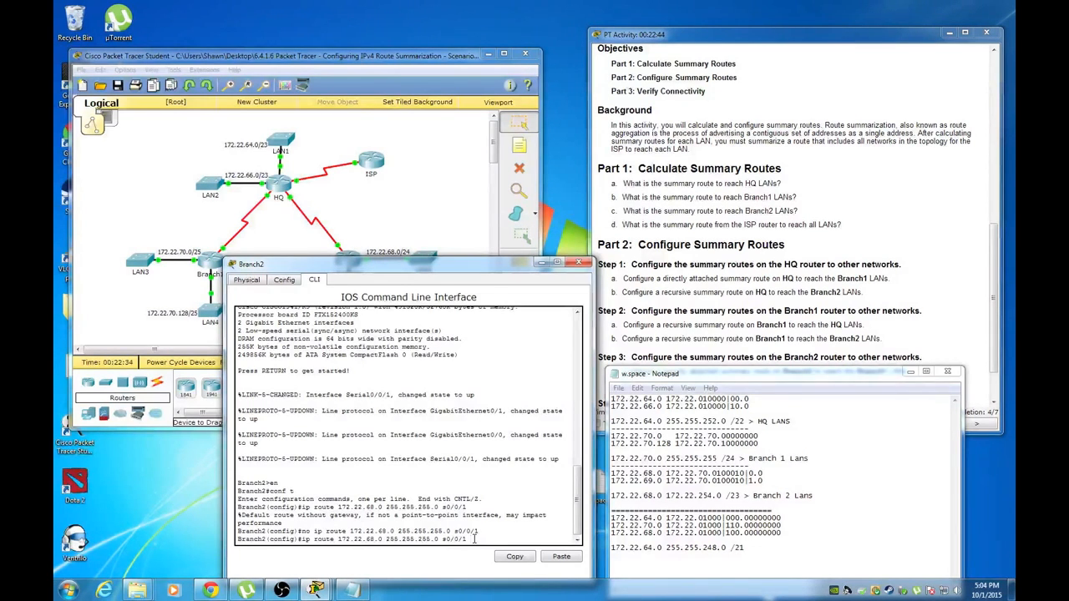
{"action": "left_click_drag", "start_coordinate": [369, 264], "coordinate": [373, 240]}
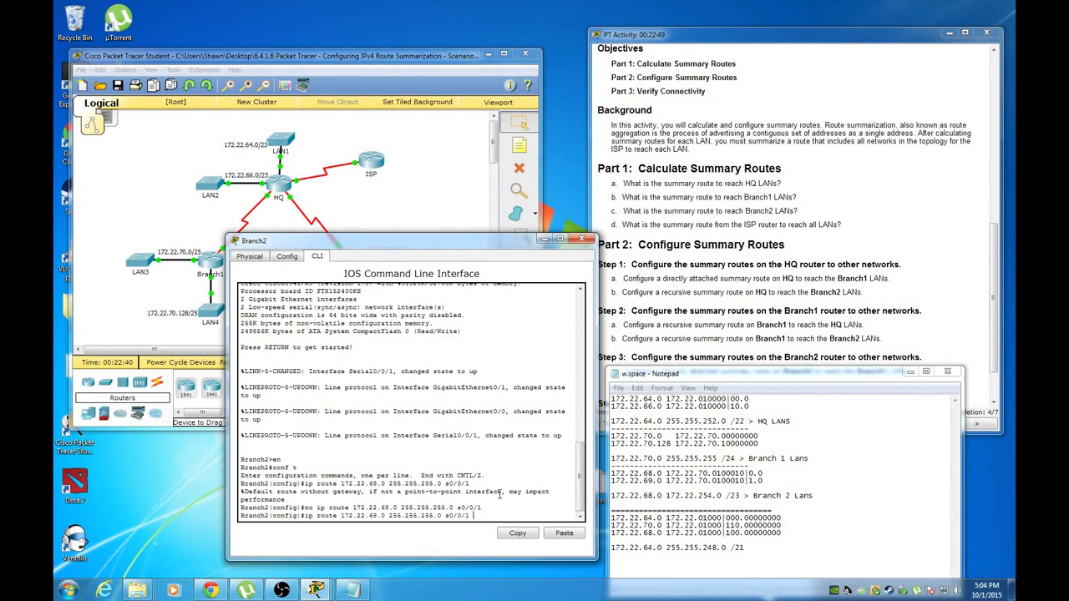
Replace the pending line on Branch2 with ip route 172.22.70.0 255.255.255.0 s0/0/1
{"action": "key", "text": "BackSpace"}
{"action": "key", "text": "BackSpace"}
{"action": "key", "text": "BackSpace"}
{"action": "key", "text": "BackSpace"}
{"action": "key", "text": "BackSpace"}
{"action": "key", "text": "BackSpace"}
{"action": "key", "text": "BackSpace"}
{"action": "key", "text": "BackSpace"}
{"action": "key", "text": "BackSpace"}
{"action": "key", "text": "BackSpace"}
{"action": "key", "text": "BackSpace"}
{"action": "key", "text": "BackSpace"}
{"action": "key", "text": "BackSpace"}
{"action": "key", "text": "BackSpace"}
{"action": "key", "text": "BackSpace"}
{"action": "key", "text": "BackSpace"}
{"action": "key", "text": "BackSpace"}
{"action": "key", "text": "BackSpace"}
{"action": "key", "text": "BackSpace"}
{"action": "key", "text": "BackSpace"}
{"action": "type", "text": "config)#ip route"}
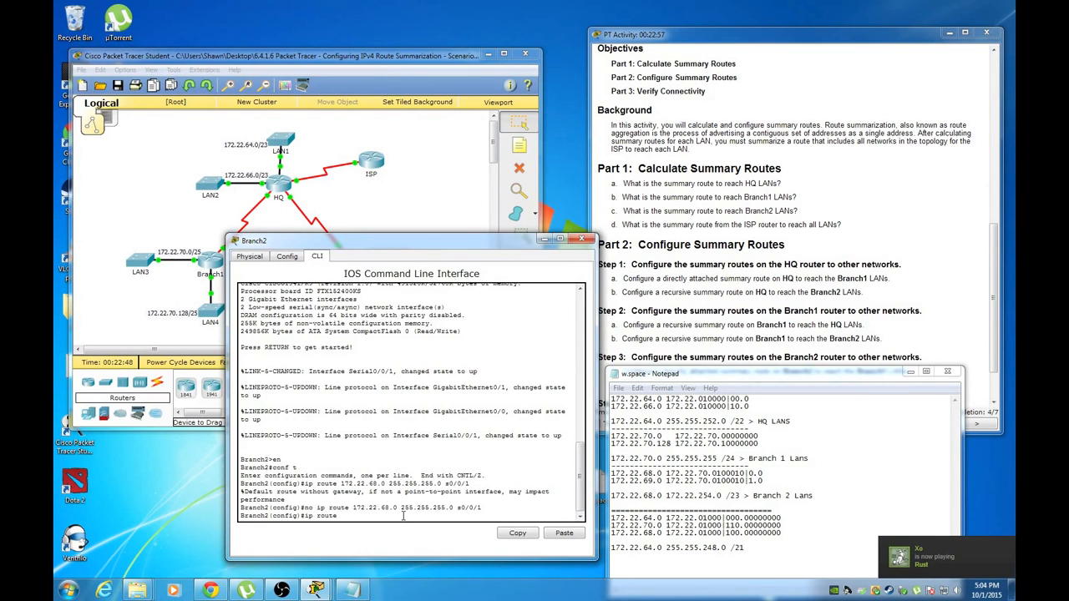
{"action": "type", "text": " 172.22.70.0 255.255.255.0 s0/0/1"}
{"action": "key", "text": "Return"}
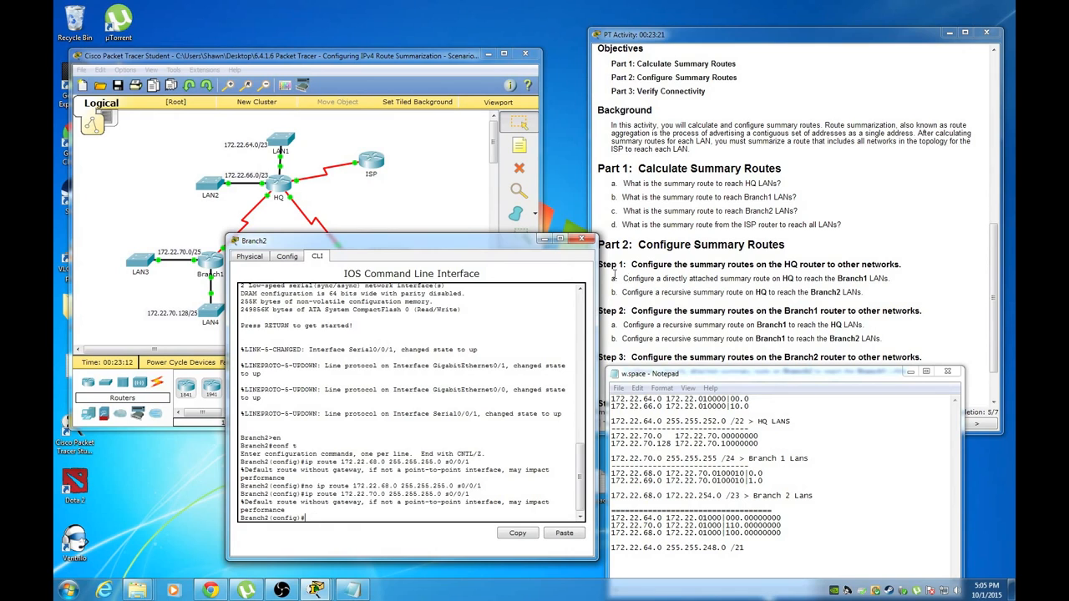
Begin Branch2's summary route to 172.22.64.0 255.255.252.0, consulting the notes for the values
{"action": "left_click", "coordinate": [806, 260]}
{"action": "scroll", "coordinate": [752, 292], "scroll_direction": "down", "scroll_amount": 2}
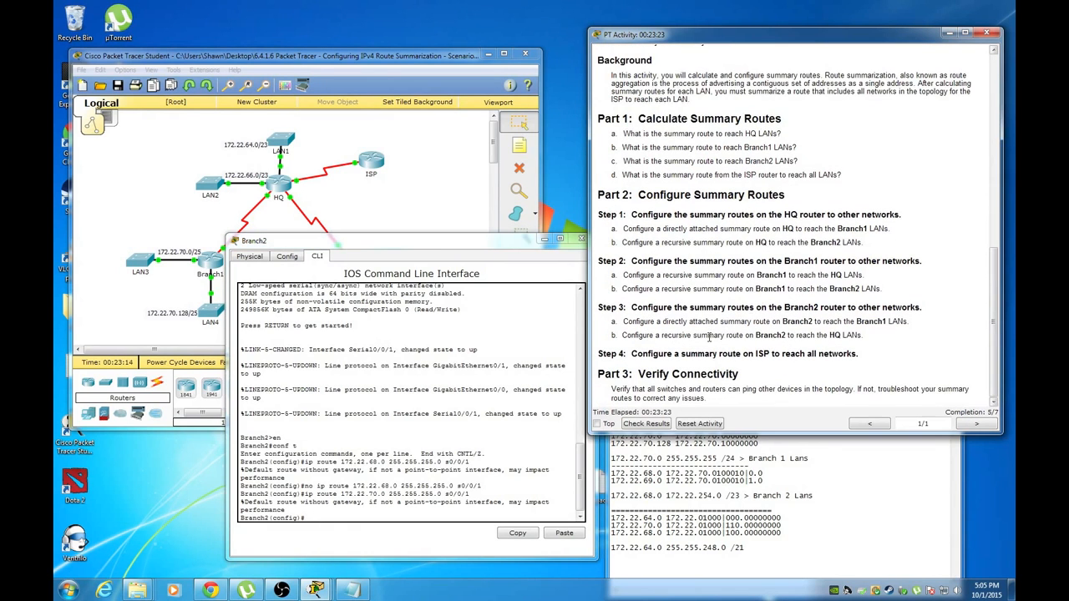
{"action": "left_click", "coordinate": [370, 516]}
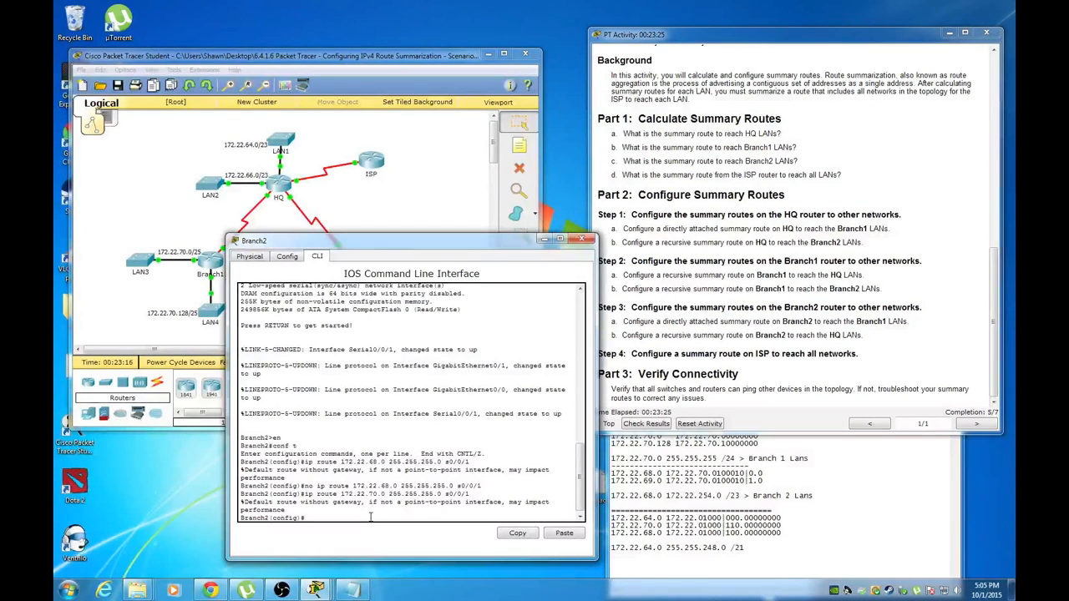
{"action": "type", "text": "ip route"}
{"action": "left_click", "coordinate": [351, 590]}
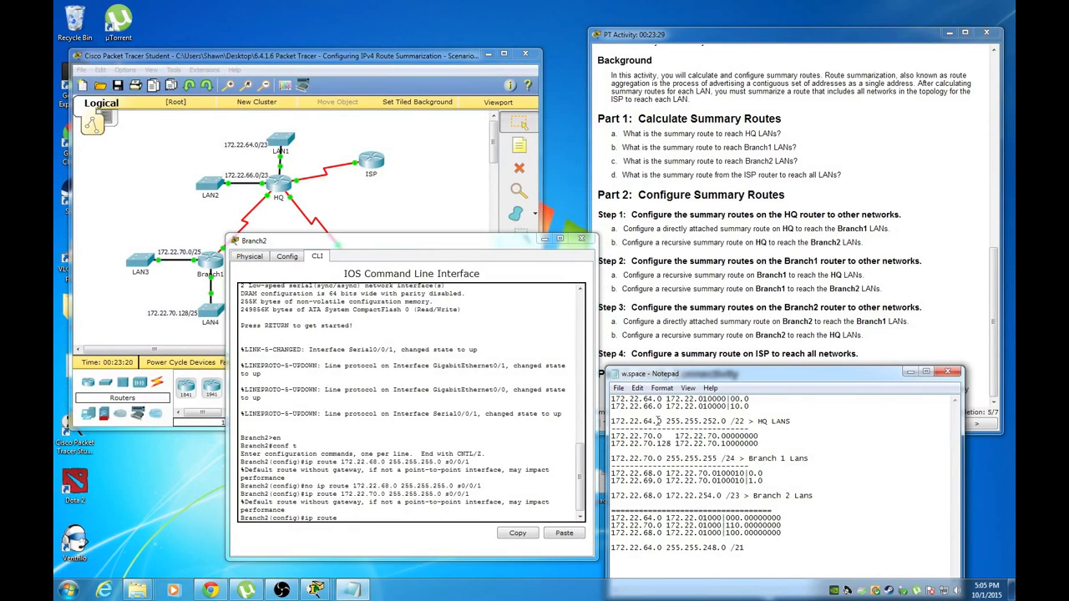
{"action": "left_click", "coordinate": [368, 516]}
{"action": "type", "text": "172.22.64.0 255.255.252.0"}
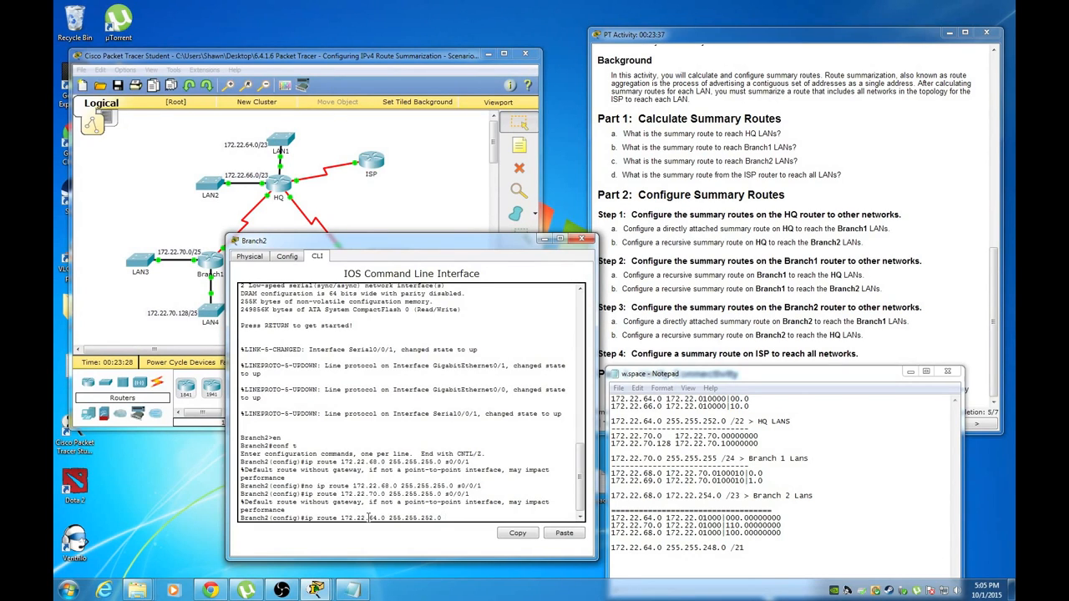
Look up HQ S0/0/1's address 172.22.71.5 and complete the route with it as next hop
{"action": "left_click", "coordinate": [332, 196]}
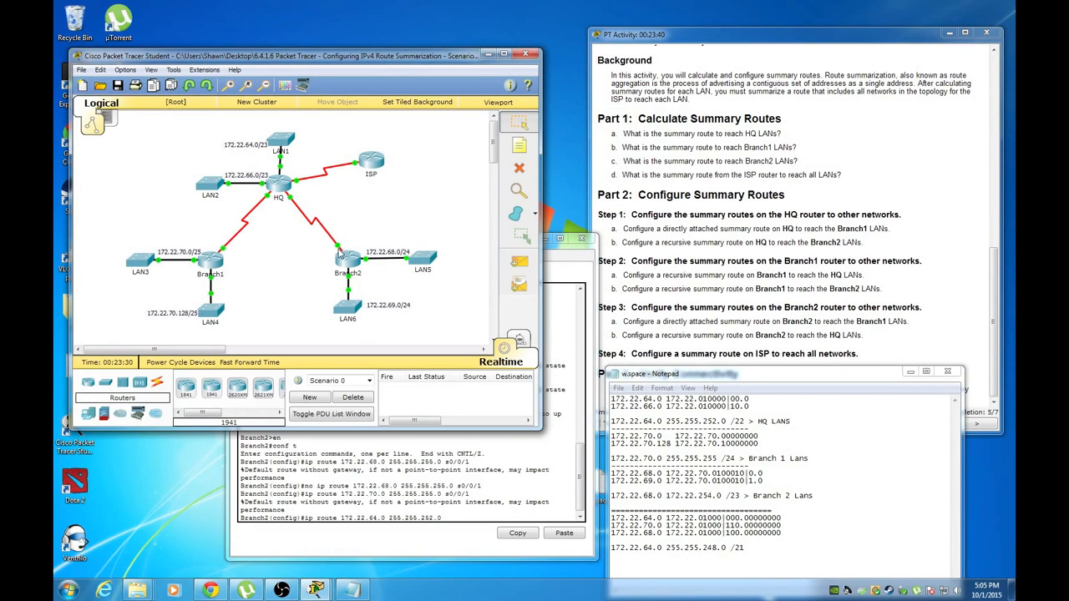
{"action": "left_click", "coordinate": [290, 201]}
{"action": "left_click", "coordinate": [324, 256]}
{"action": "left_click", "coordinate": [697, 273]}
{"action": "scroll", "coordinate": [718, 291], "scroll_direction": "up", "scroll_amount": 5}
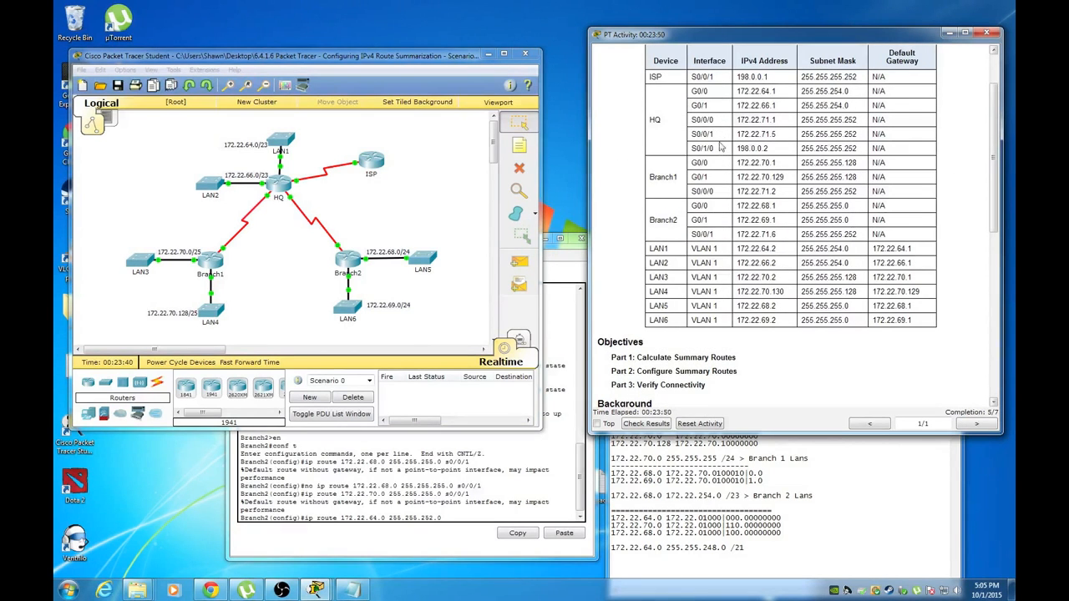
{"action": "left_click_drag", "start_coordinate": [785, 135], "coordinate": [738, 135]}
{"action": "left_click", "coordinate": [455, 515]}
{"action": "type", "text": "17"}
{"action": "type", "text": "2.22.71.5"}
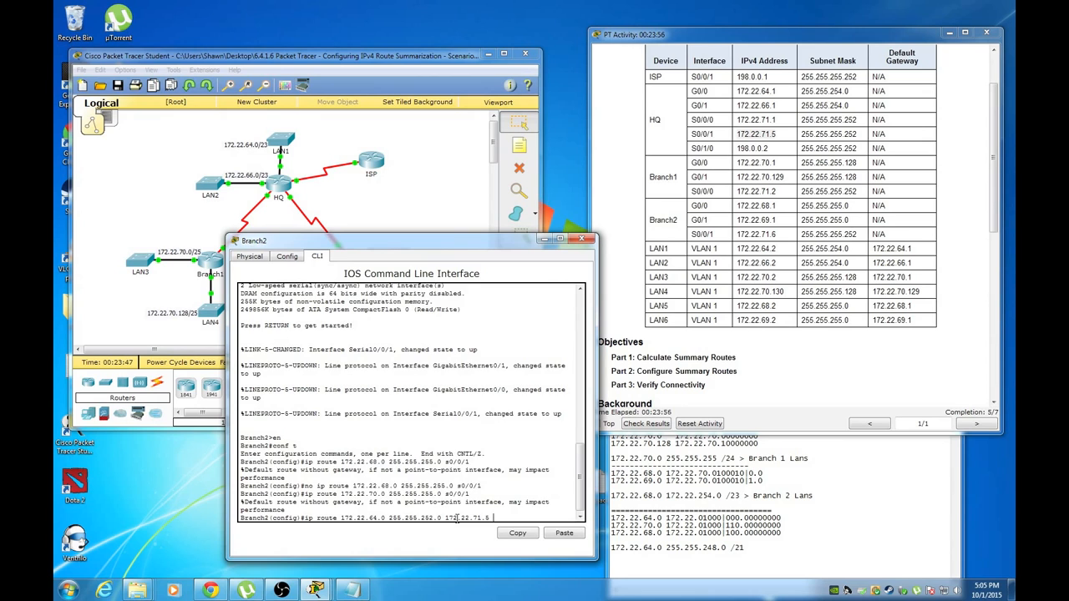
{"action": "key", "text": "Return"}
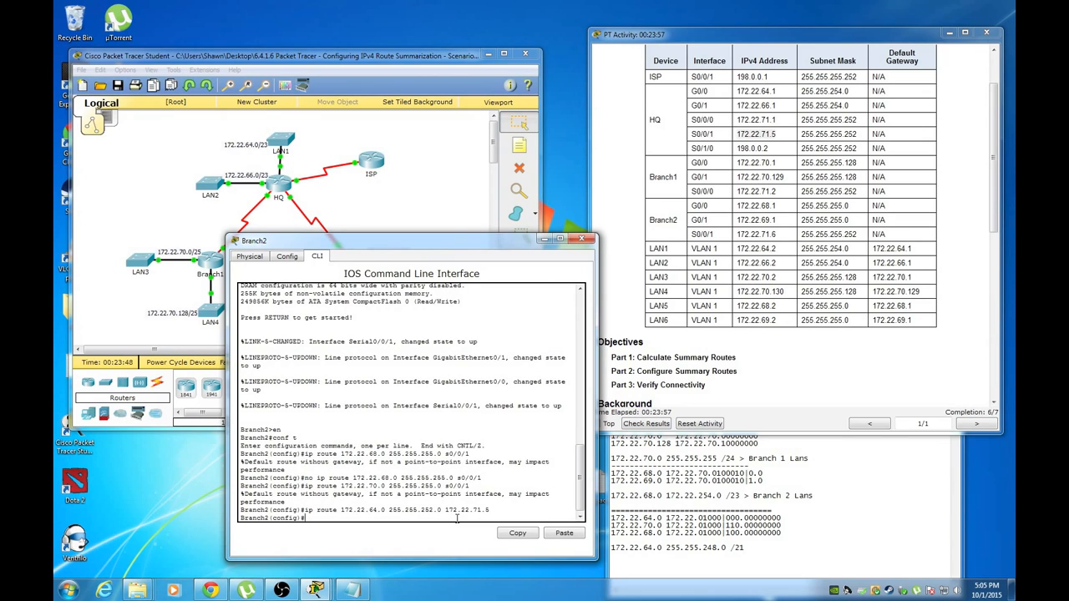
Check the activity instructions to confirm completion has reached 6/7
{"action": "left_click", "coordinate": [675, 370]}
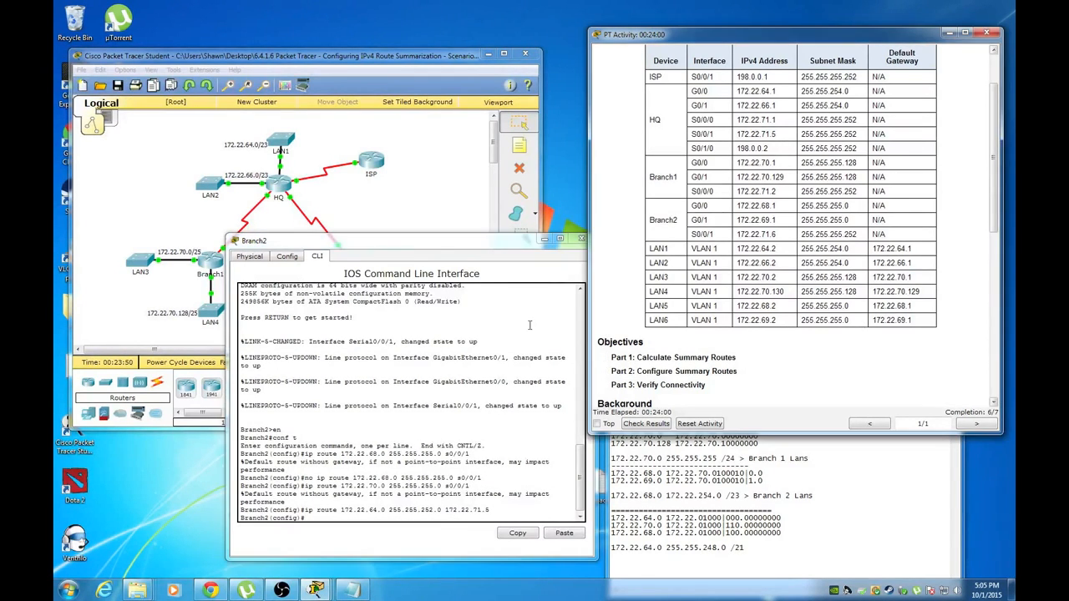
{"action": "left_click_drag", "start_coordinate": [497, 242], "coordinate": [386, 299]}
{"action": "left_click", "coordinate": [762, 501]}
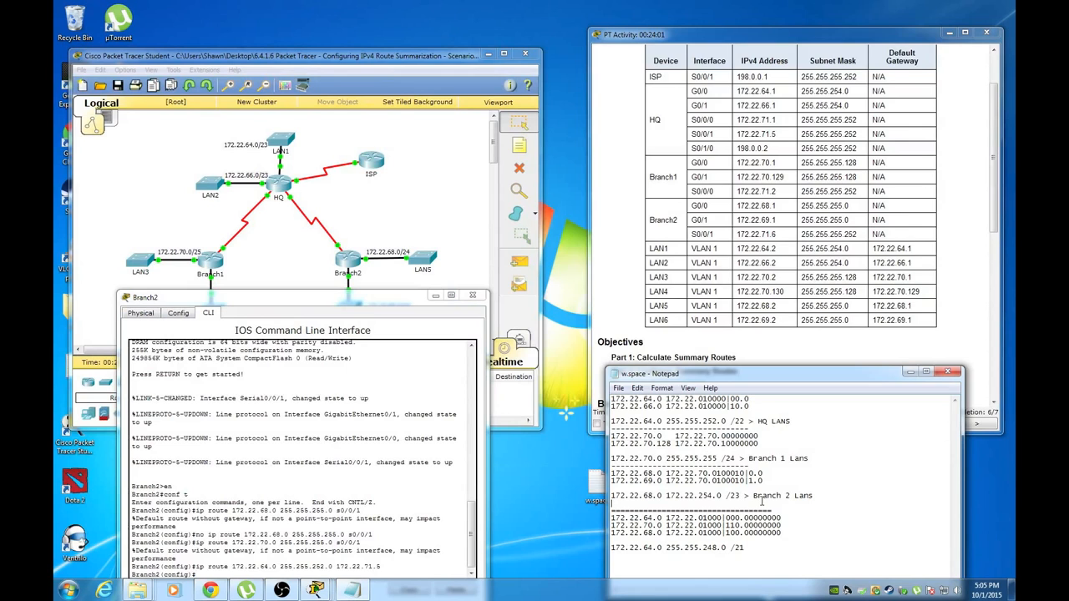
{"action": "left_click", "coordinate": [640, 302]}
{"action": "scroll", "coordinate": [639, 301], "scroll_direction": "down", "scroll_amount": 9}
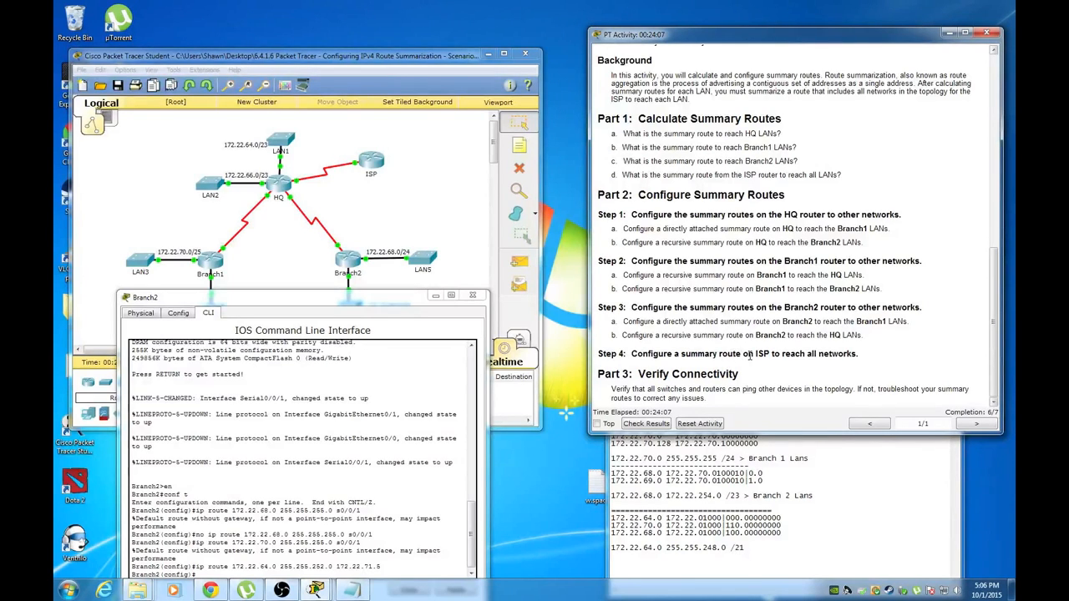
{"action": "left_click", "coordinate": [404, 201]}
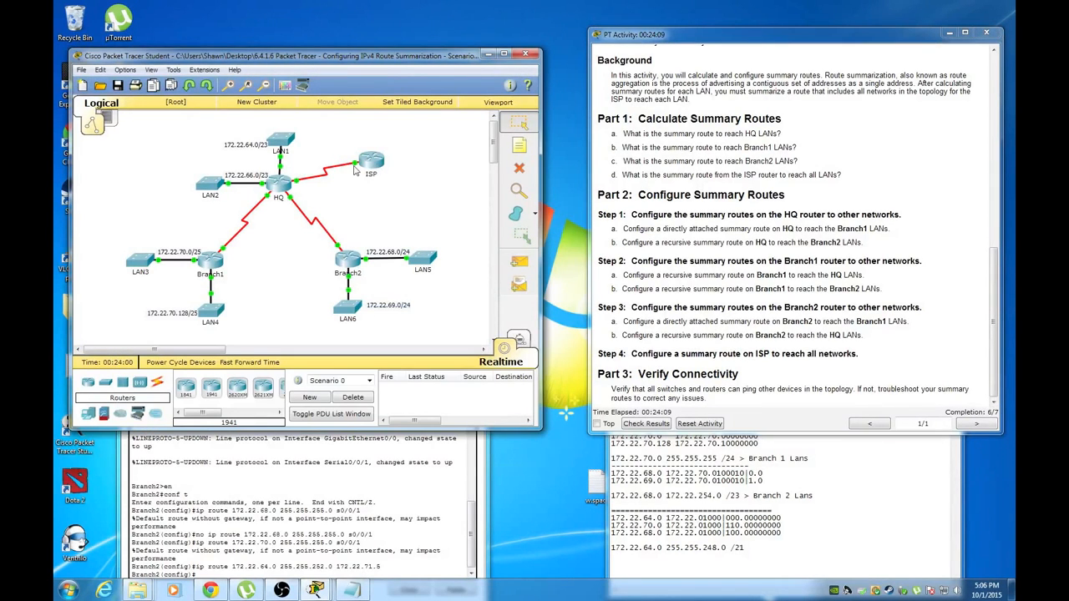
Open the ISP router's CLI and enter global configuration mode with en and conf t
{"action": "left_click", "coordinate": [369, 160]}
{"action": "left_click", "coordinate": [446, 172]}
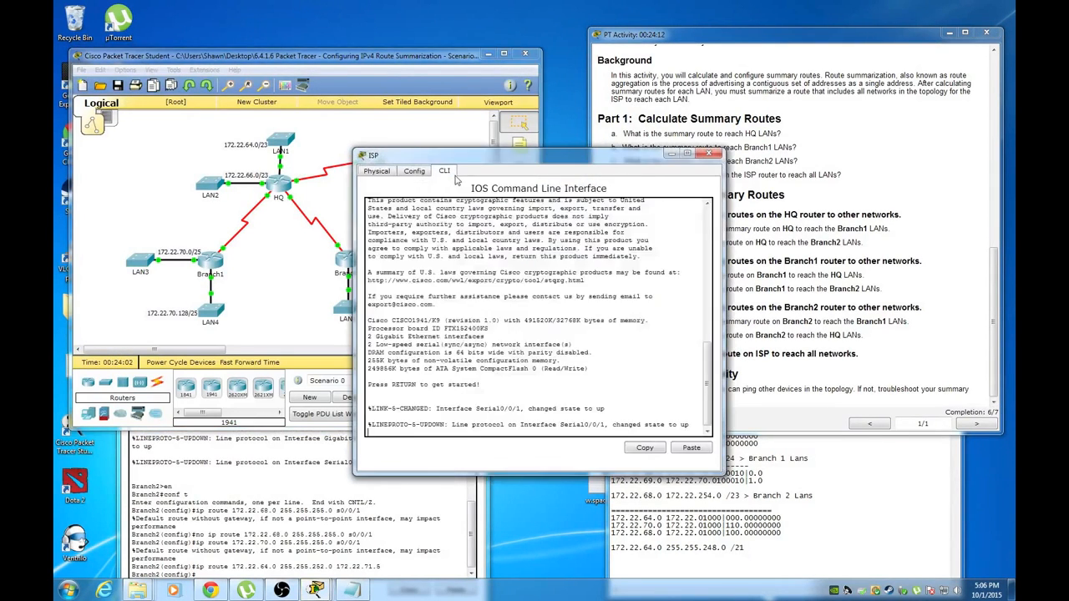
{"action": "key", "text": "Return"}
{"action": "type", "text": "en"}
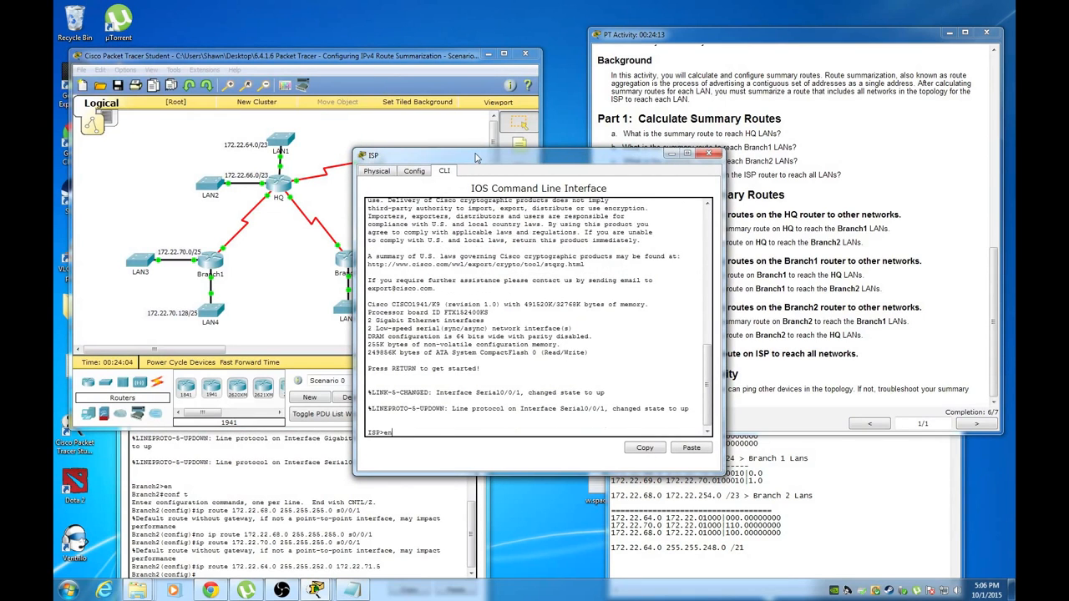
{"action": "key", "text": "Return"}
{"action": "type", "text": "conf t"}
{"action": "key", "text": "Return"}
Add ISP's summary route ip route 172.22.64.0 255.255.248.0 s0/0/1
{"action": "type", "text": "ip rout"}
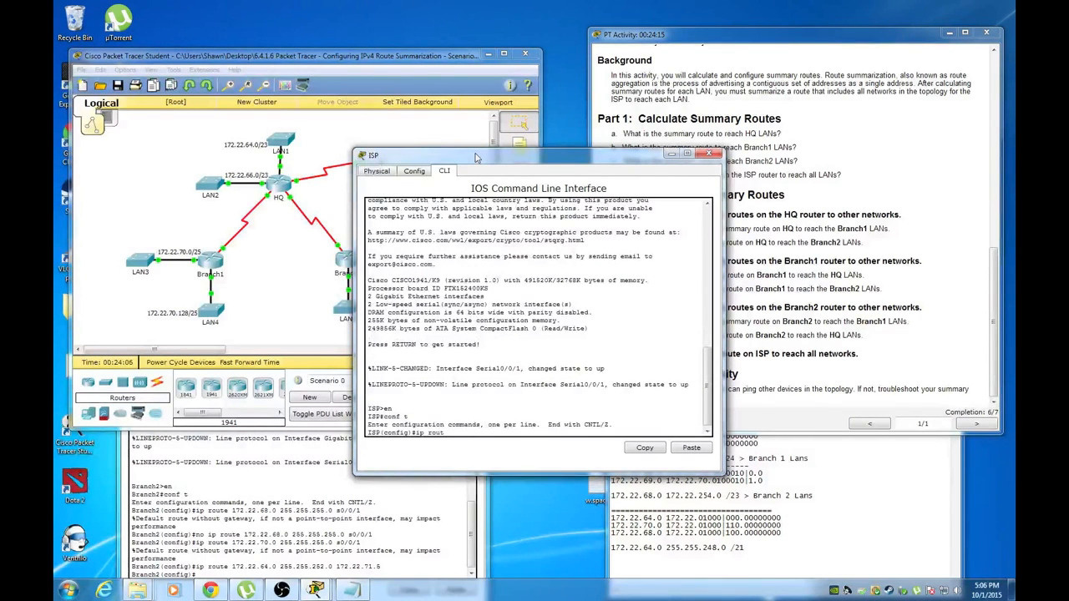
{"action": "type", "text": "e"}
{"action": "left_click", "coordinate": [805, 523]}
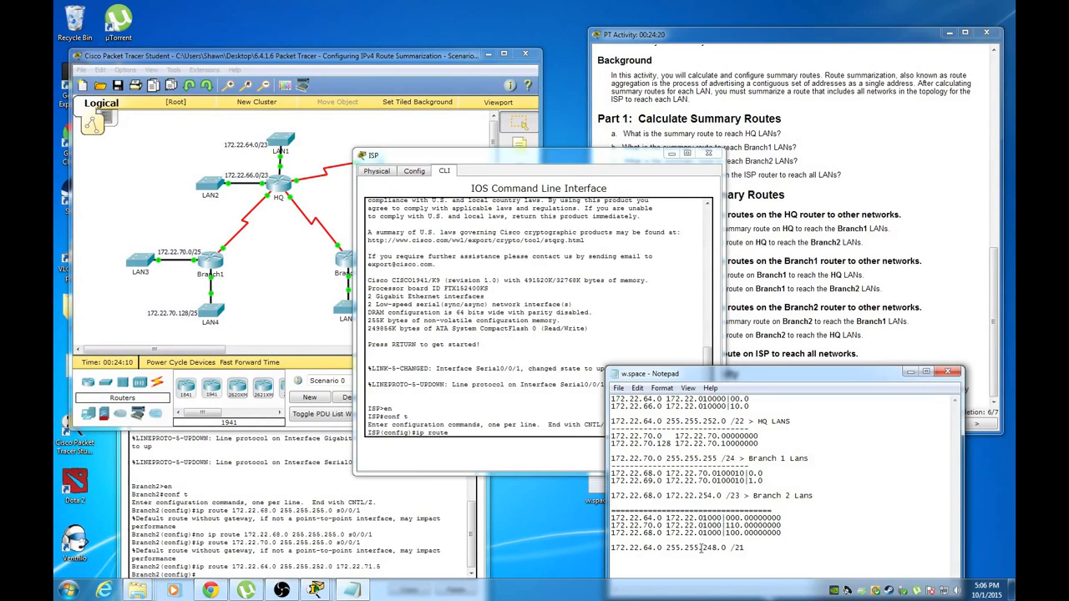
{"action": "left_click", "coordinate": [470, 446]}
{"action": "type", "text": "172.22.64.0 255.255.248.0"}
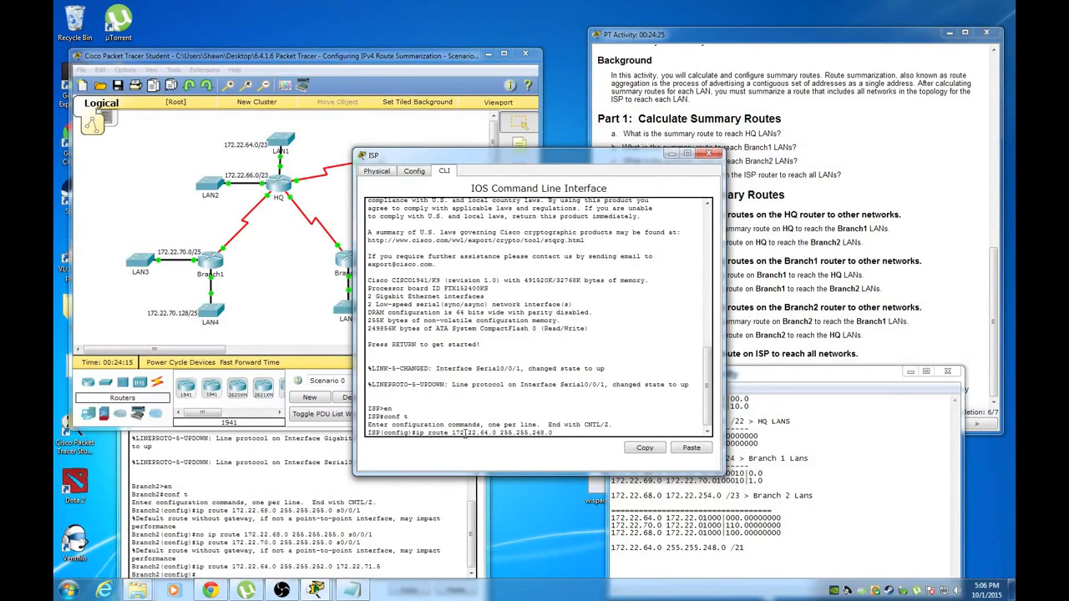
{"action": "left_click", "coordinate": [955, 244]}
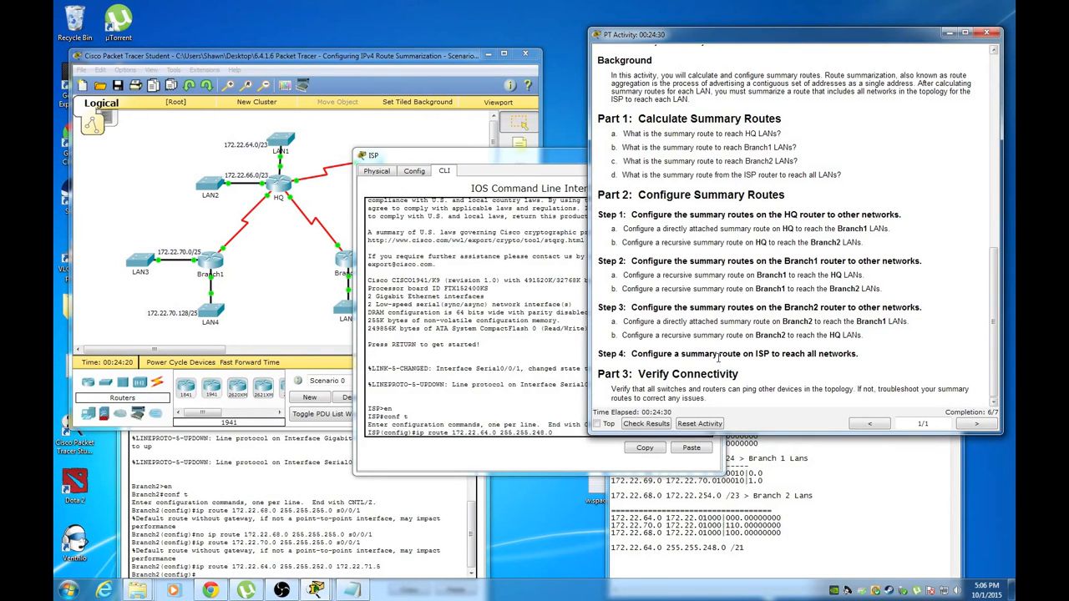
{"action": "left_click", "coordinate": [574, 434]}
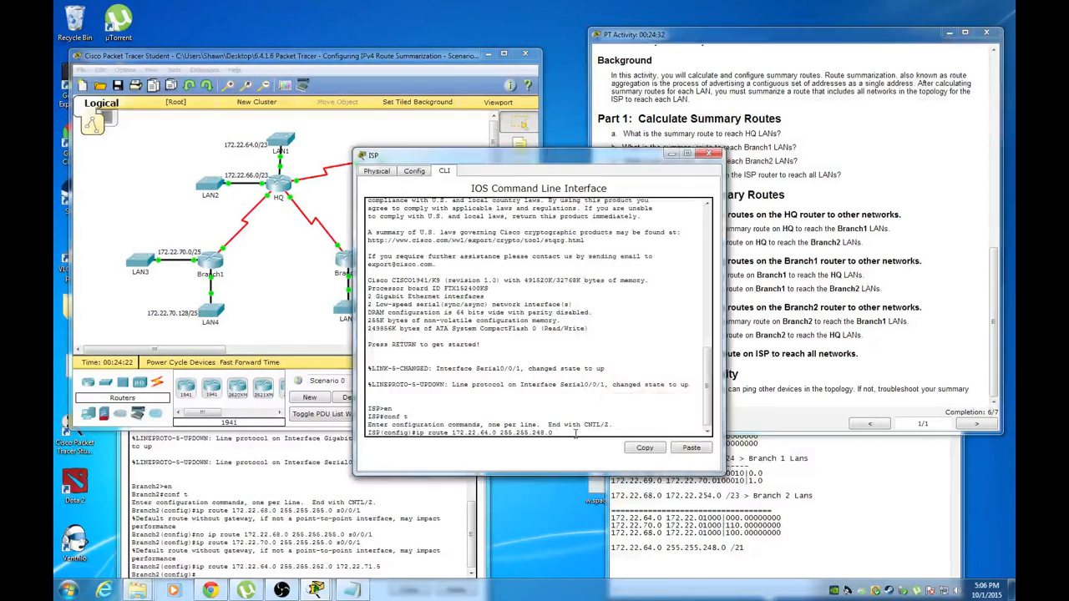
{"action": "left_click", "coordinate": [380, 138]}
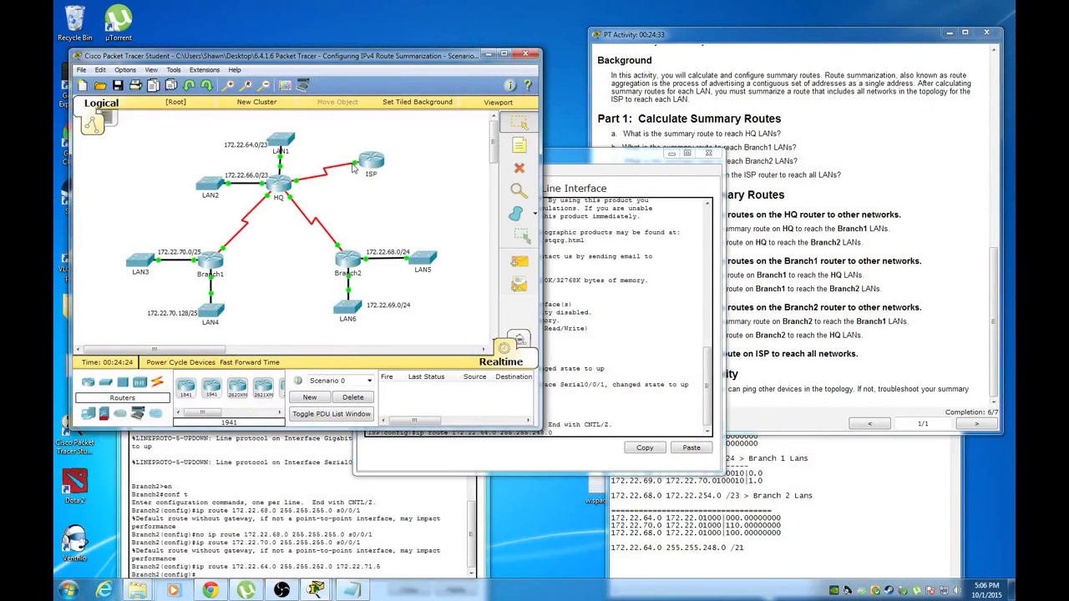
{"action": "left_click", "coordinate": [574, 431]}
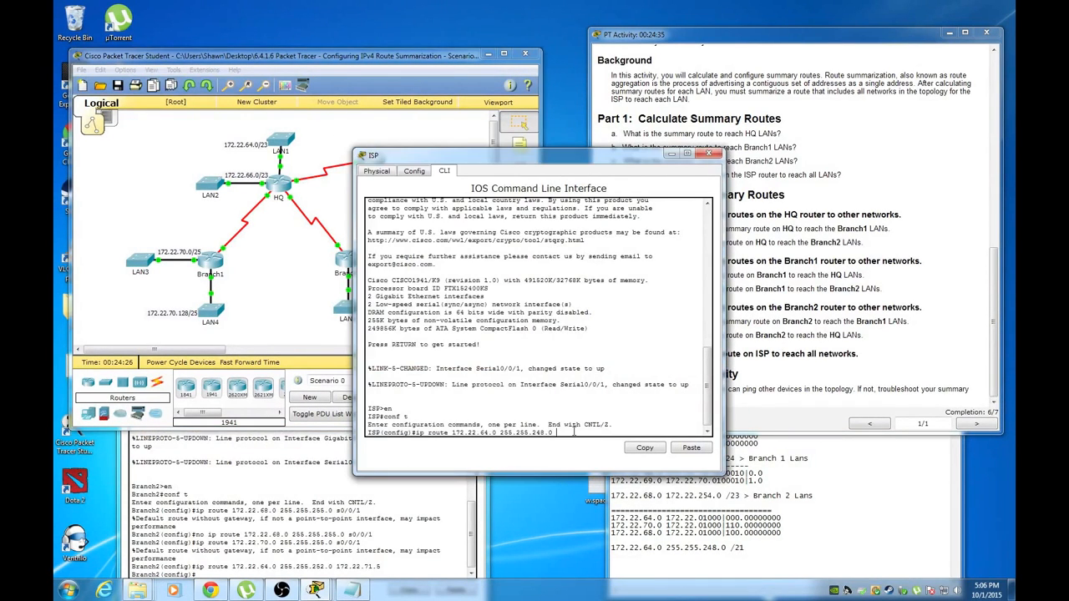
{"action": "type", "text": "s0/0/1"}
{"action": "key", "text": "Return"}
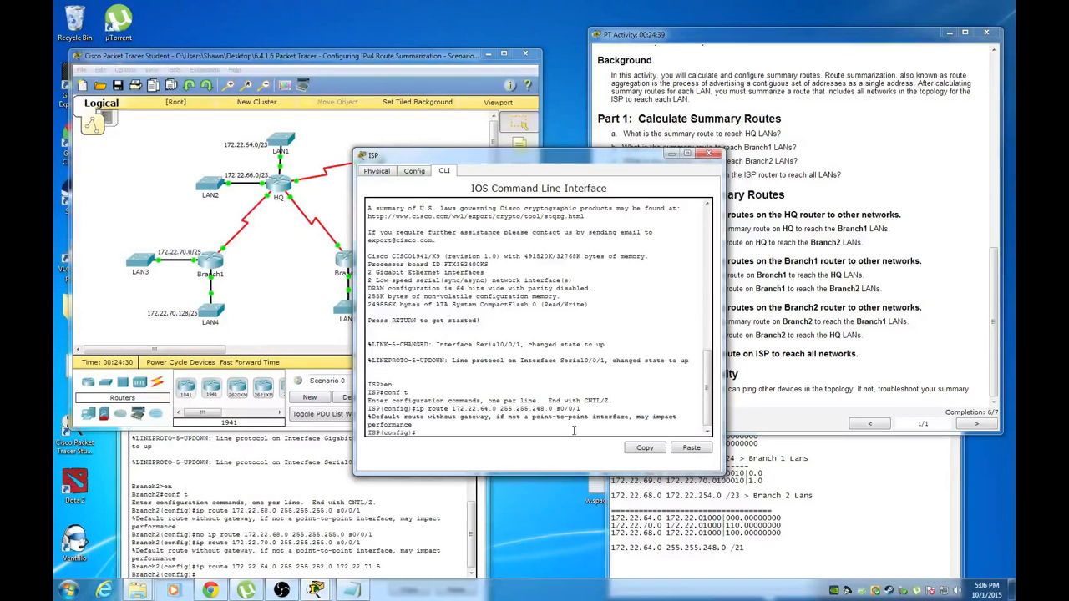
Check the activity instructions to confirm completion reads 7/7
{"action": "left_click", "coordinate": [909, 323]}
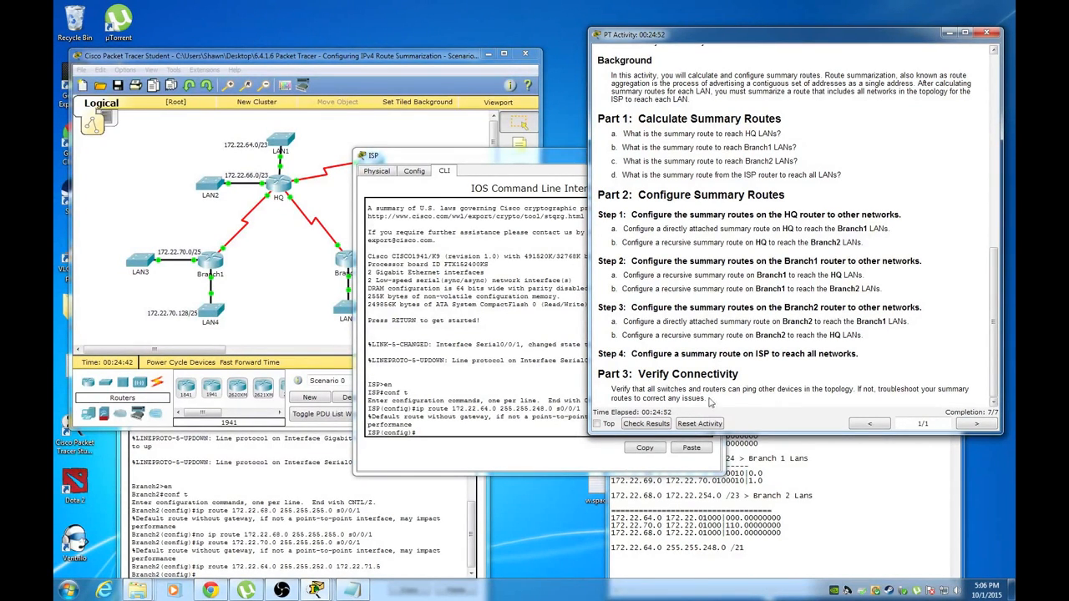
{"action": "scroll", "coordinate": [746, 368], "scroll_direction": "up", "scroll_amount": 10}
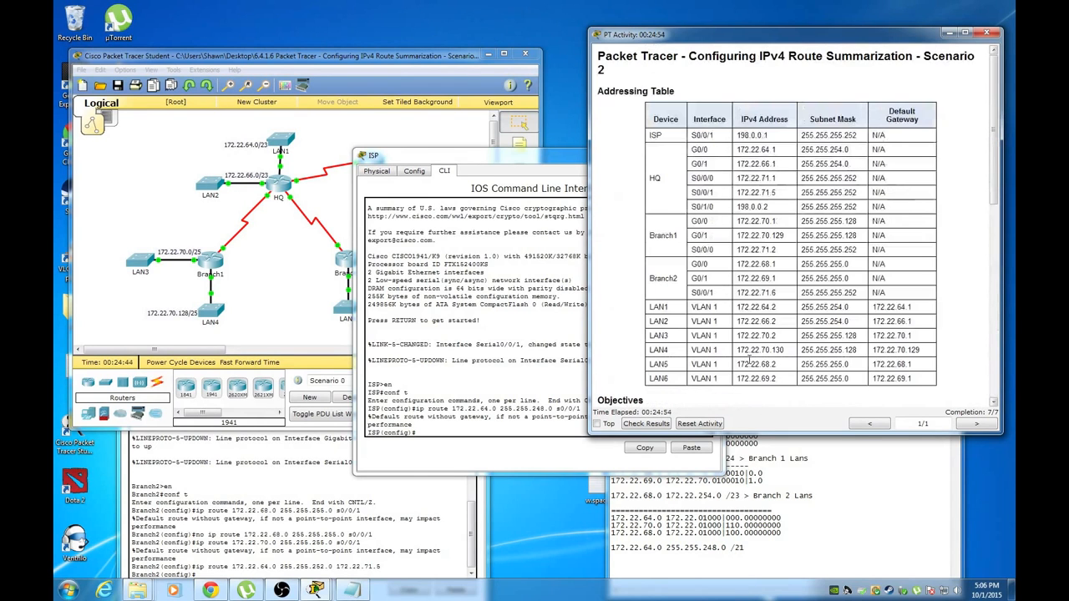
{"action": "left_click", "coordinate": [282, 280]}
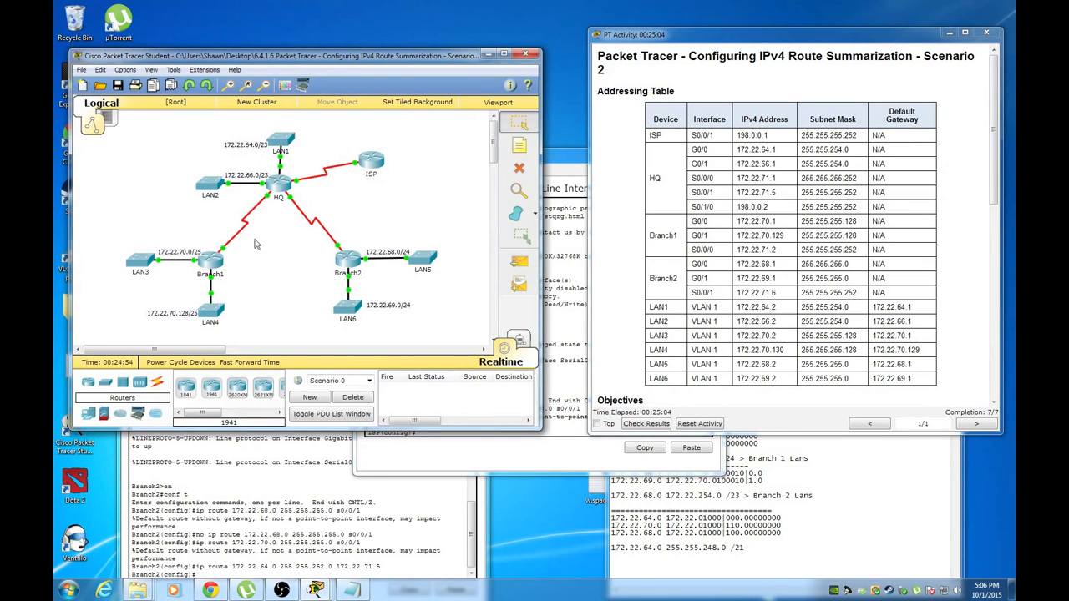
Open Branch1's CLI and leave configuration mode with exit
{"action": "left_click", "coordinate": [211, 263]}
{"action": "left_click_drag", "start_coordinate": [507, 160], "coordinate": [425, 89]}
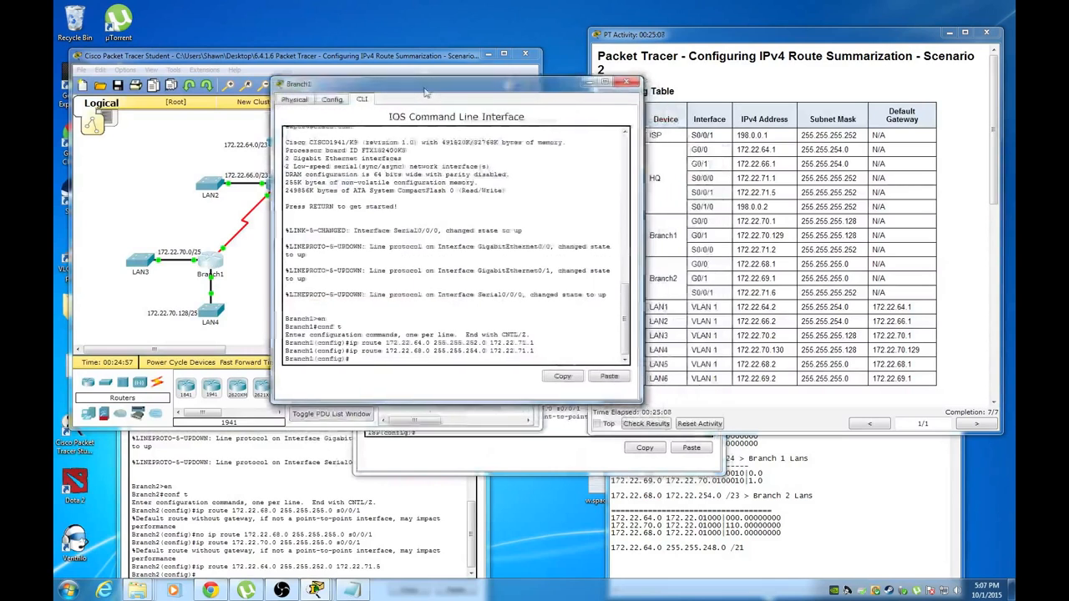
{"action": "type", "text": "exit"}
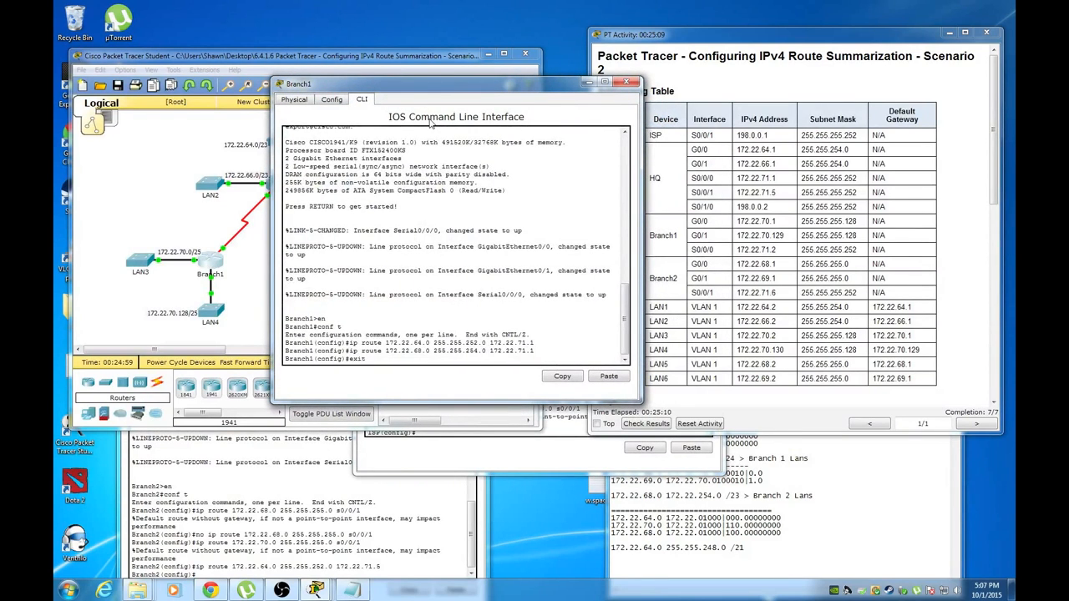
{"action": "key", "text": "Return"}
{"action": "key", "text": "Return"}
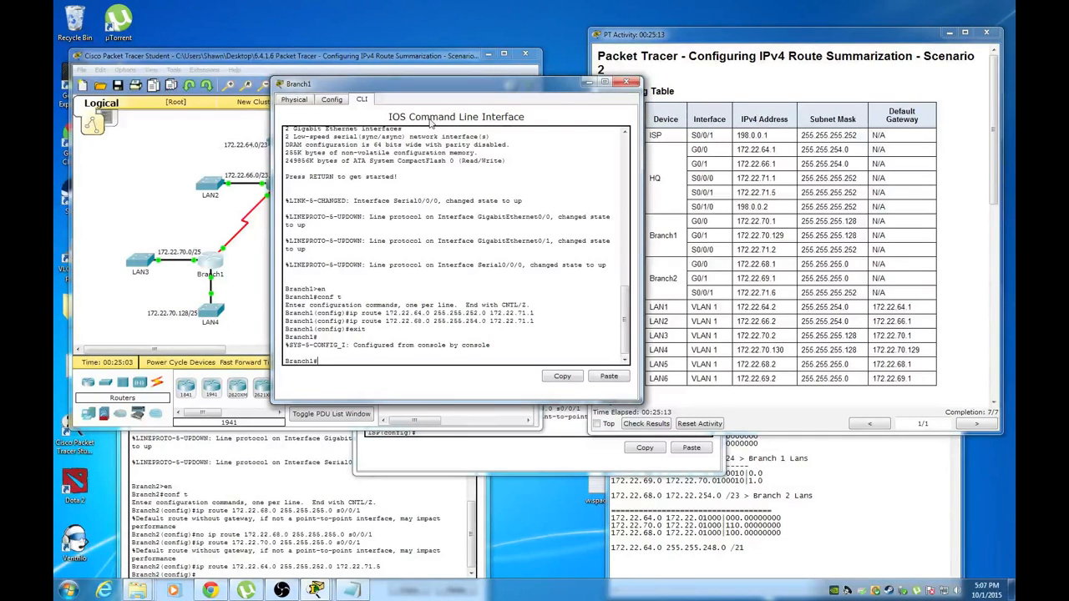
Select LAN1's address 172.22.64.2 in the addressing table, then return to Branch1's console
{"action": "left_click_drag", "start_coordinate": [453, 87], "coordinate": [416, 91]}
{"action": "left_click", "coordinate": [715, 319]}
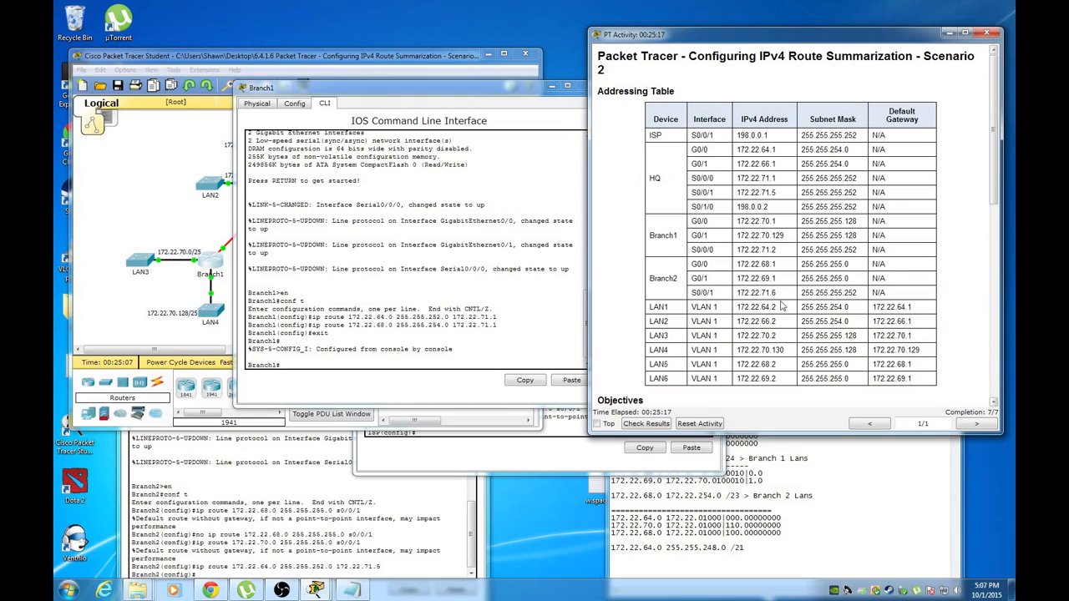
{"action": "left_click_drag", "start_coordinate": [778, 307], "coordinate": [740, 308]}
{"action": "double_click", "coordinate": [740, 308]}
{"action": "left_click", "coordinate": [182, 291]}
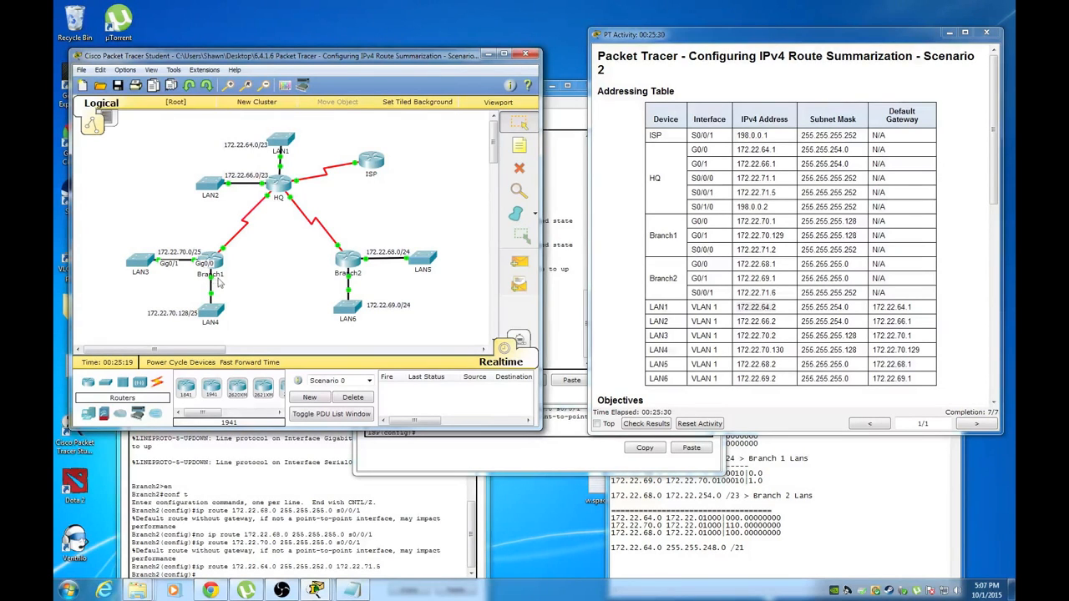
{"action": "left_click", "coordinate": [560, 334]}
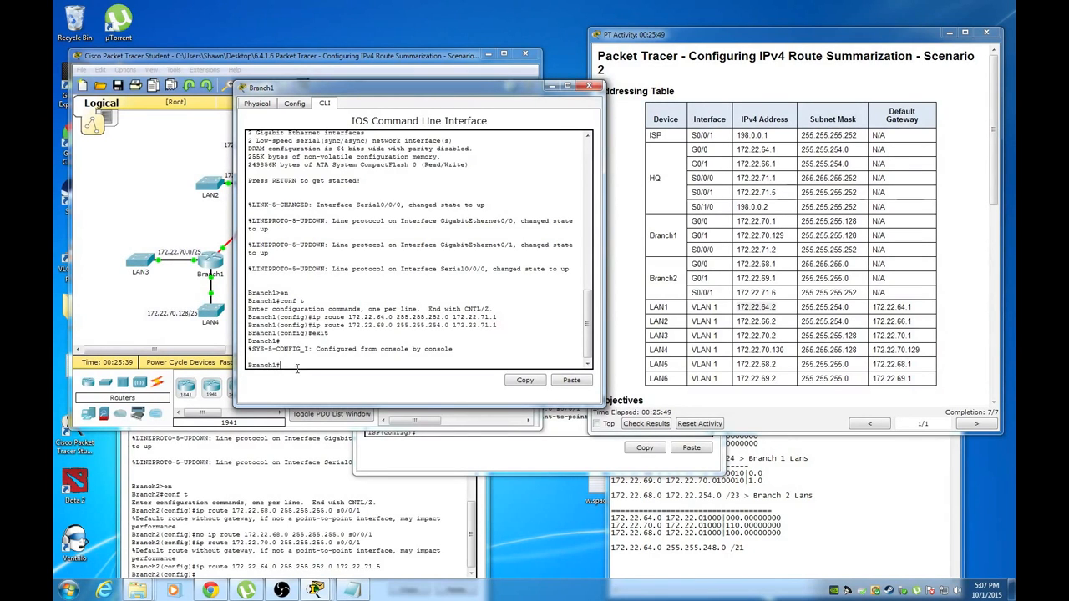
Drag the Branch1 console window to the left so the whole addressing table shows
{"action": "left_click_drag", "start_coordinate": [302, 90], "coordinate": [505, 50]}
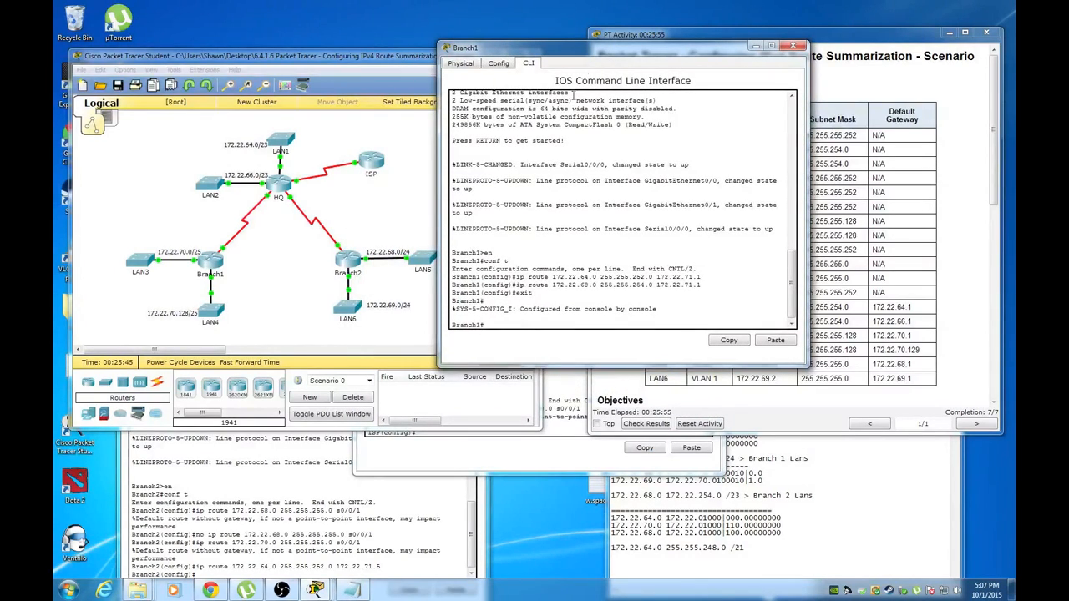
{"action": "left_click_drag", "start_coordinate": [589, 52], "coordinate": [203, 76]}
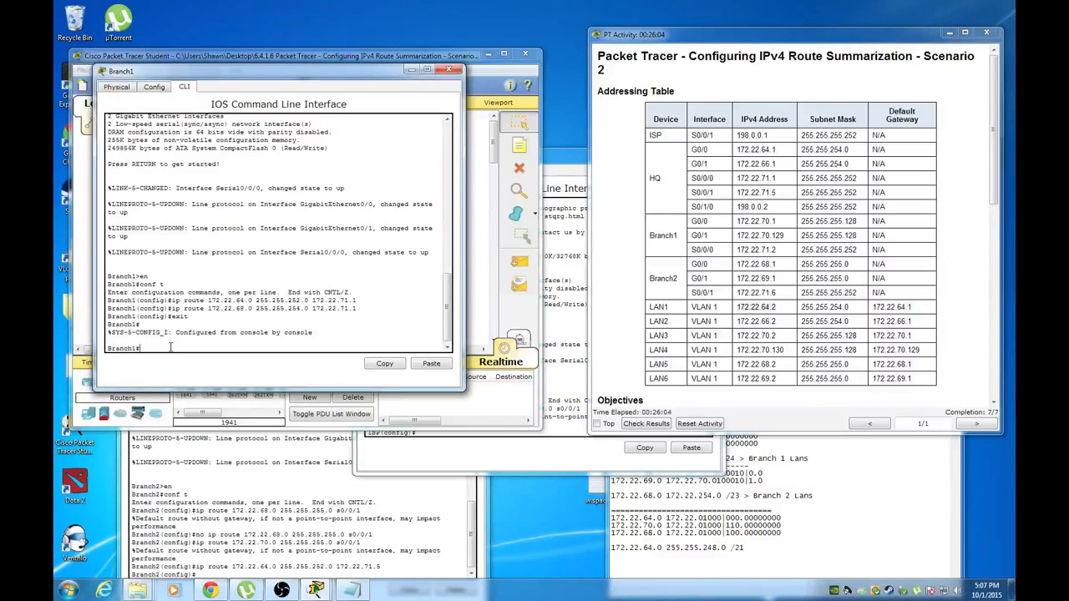
Ping LAN1 at 172.22.64.2 from Branch1 twice, reaching 100% on the retry
{"action": "type", "text": "ing 172.22.64.2"}
{"action": "key", "text": "Return"}
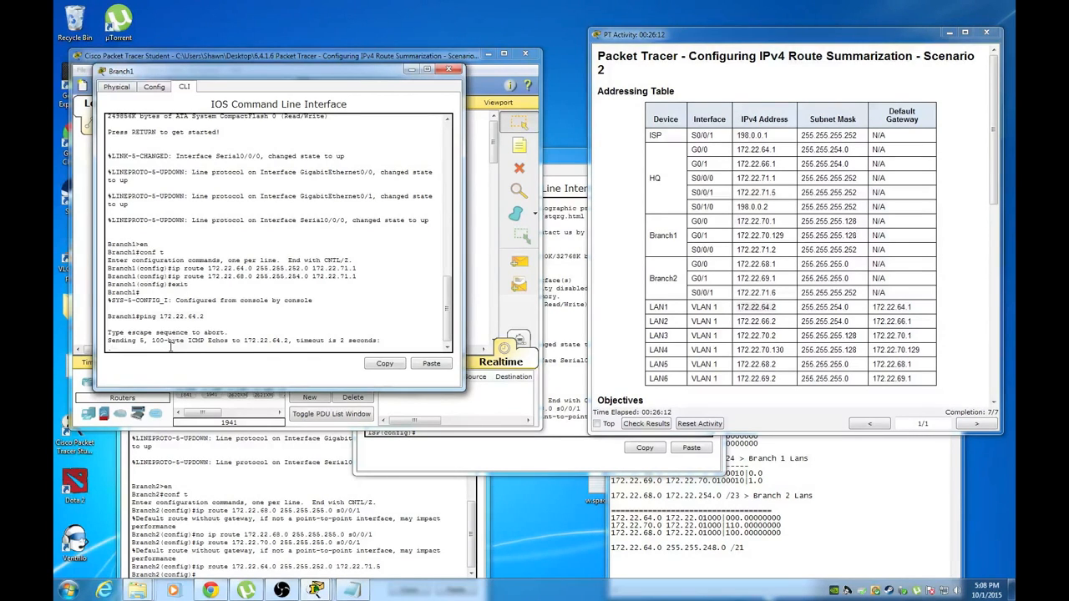
{"action": "key", "text": "Up"}
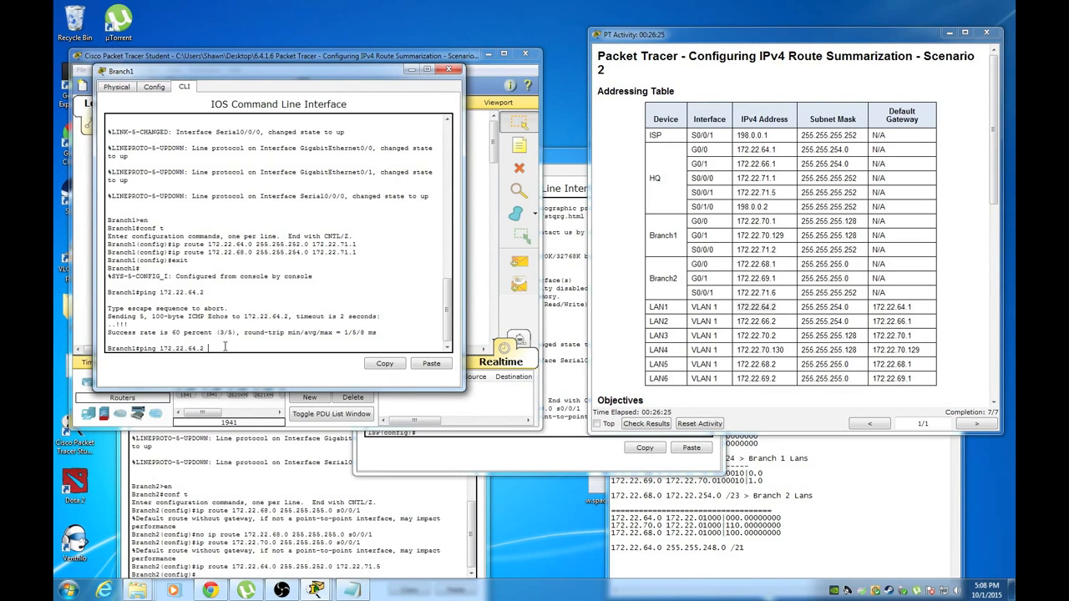
{"action": "key", "text": "Return"}
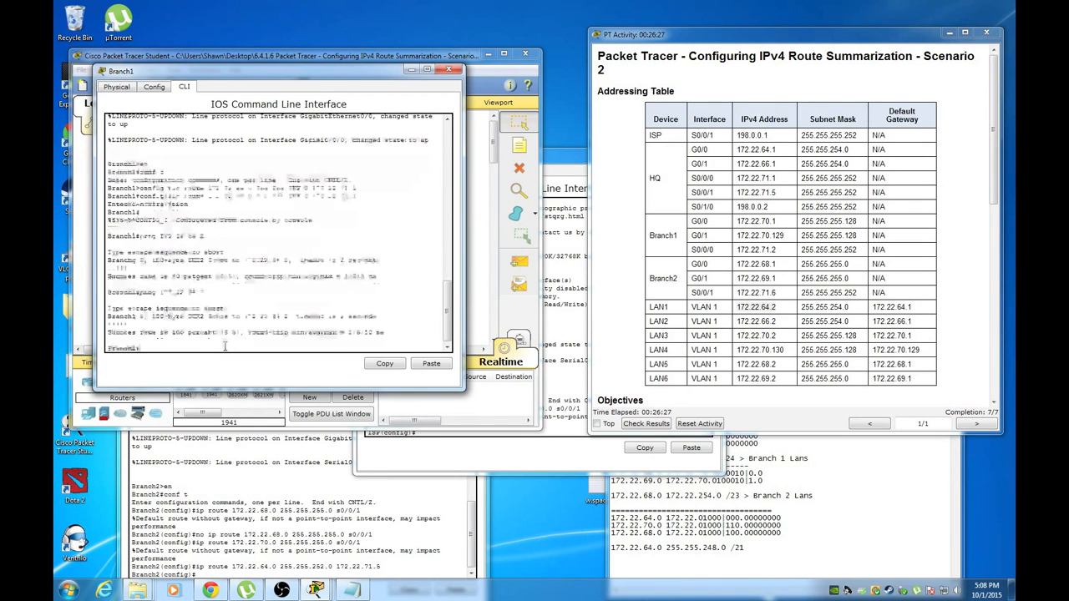
Ping 172.22.66.2 from Branch1 and get replies, then bring the topology forward
{"action": "key", "text": "Up"}
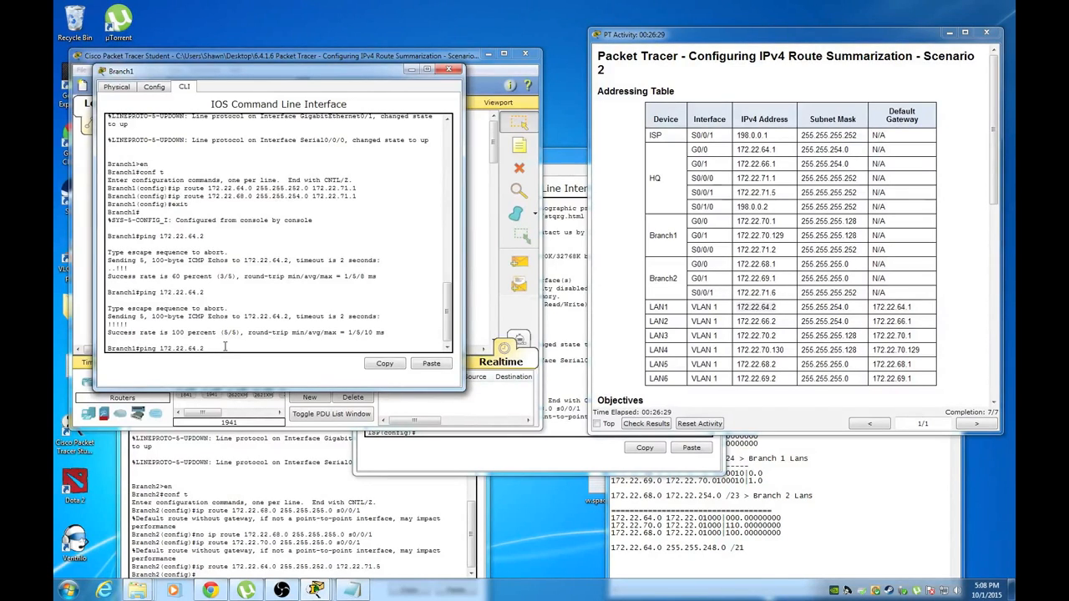
{"action": "key", "text": "BackSpace"}
{"action": "key", "text": "BackSpace"}
{"action": "key", "text": "BackSpace"}
{"action": "key", "text": "BackSpace"}
{"action": "key", "text": "BackSpace"}
{"action": "key", "text": "BackSpace"}
{"action": "type", "text": "172.22.66.2"}
{"action": "key", "text": "Return"}
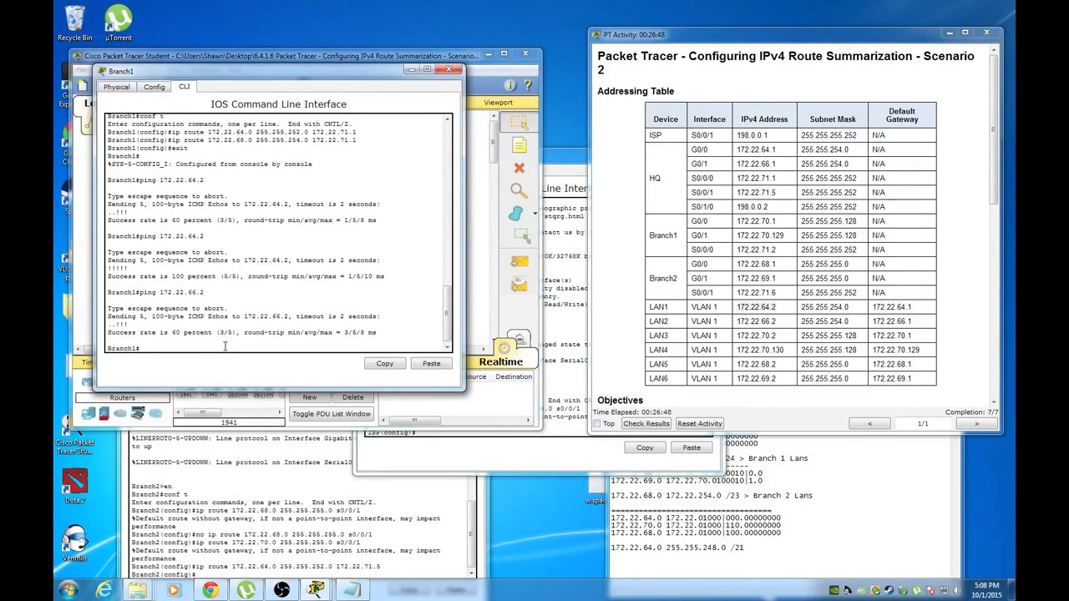
{"action": "left_click_drag", "start_coordinate": [306, 63], "coordinate": [342, 123]}
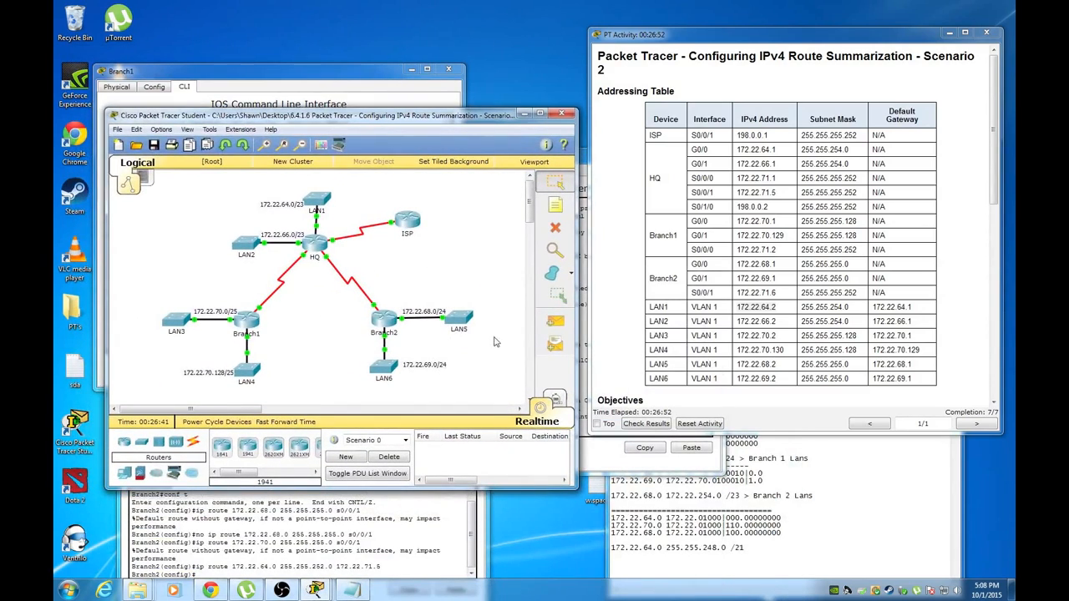
Ping 172.22.68.2 and 172.22.69.2 from Branch1, both getting replies
{"action": "left_click", "coordinate": [286, 101]}
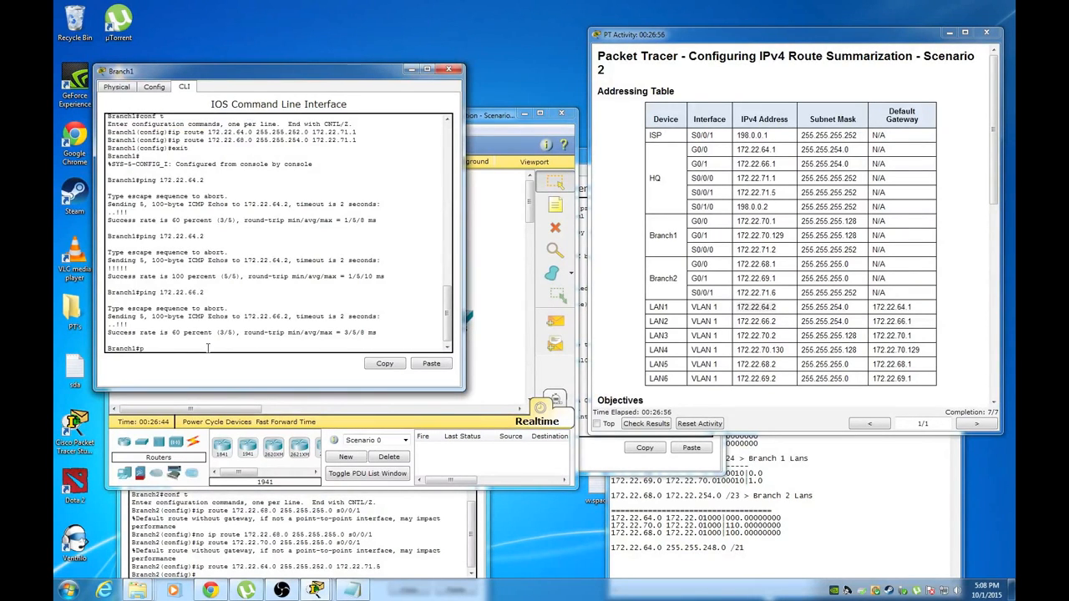
{"action": "type", "text": "ping 172.22.68.2"}
{"action": "key", "text": "Return"}
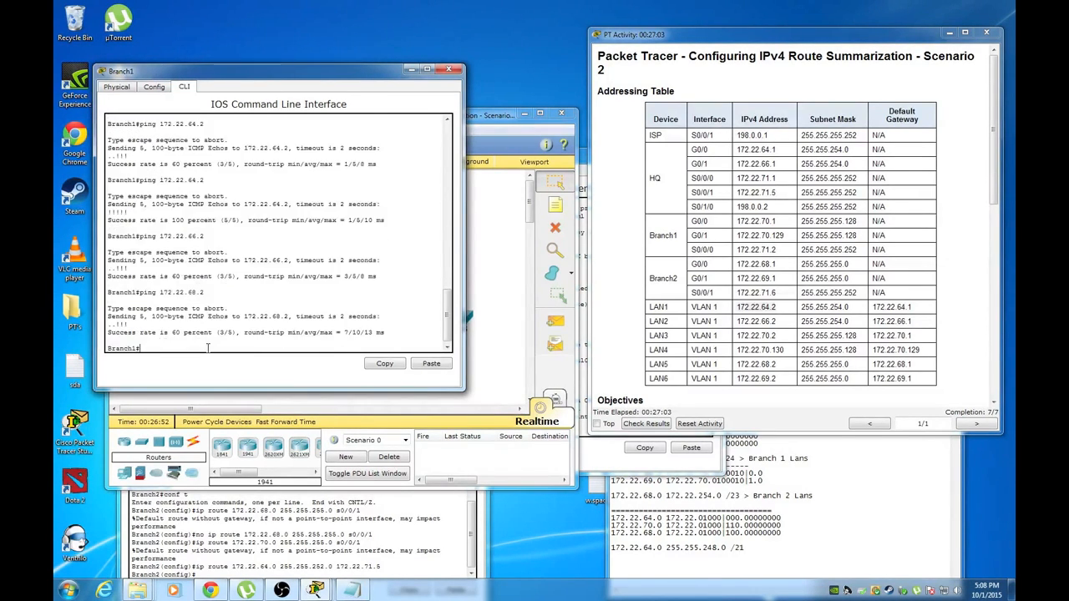
{"action": "key", "text": "Up"}
{"action": "type", "text": "9.2"}
{"action": "key", "text": "Return"}
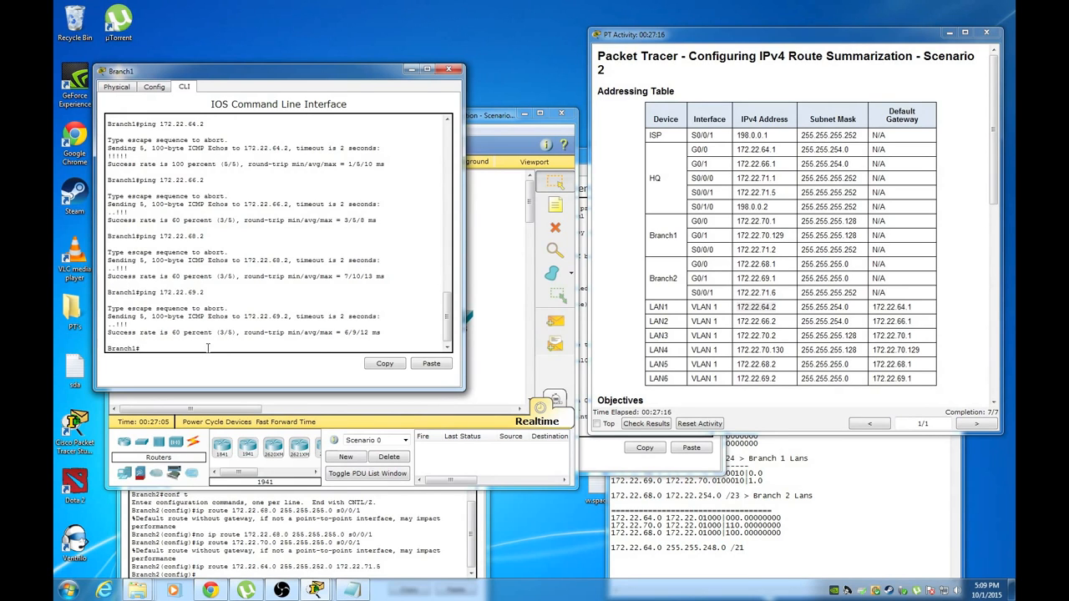
Ping the ISP at 198.0.0.1 from Branch1 with 100% success
{"action": "left_click", "coordinate": [496, 242]}
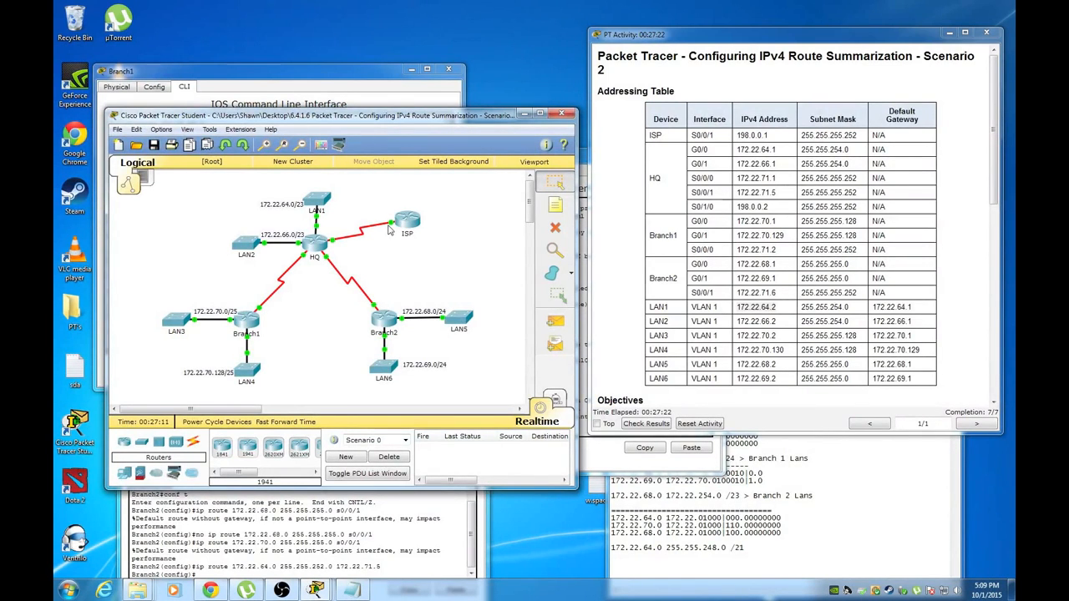
{"action": "left_click", "coordinate": [250, 84]}
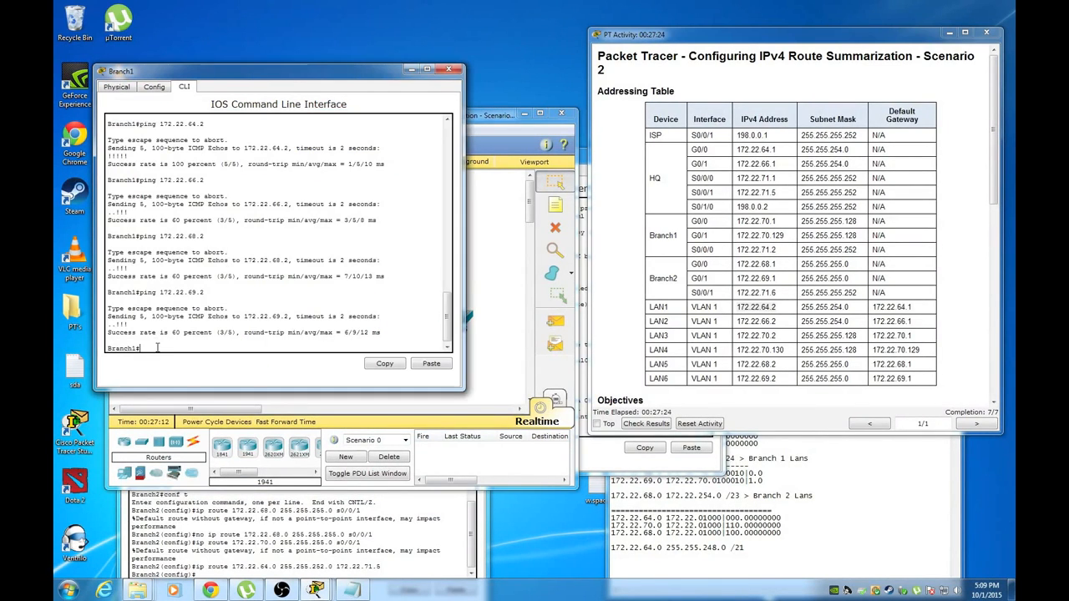
{"action": "type", "text": "ping 198.0.0.1"}
{"action": "key", "text": "Return"}
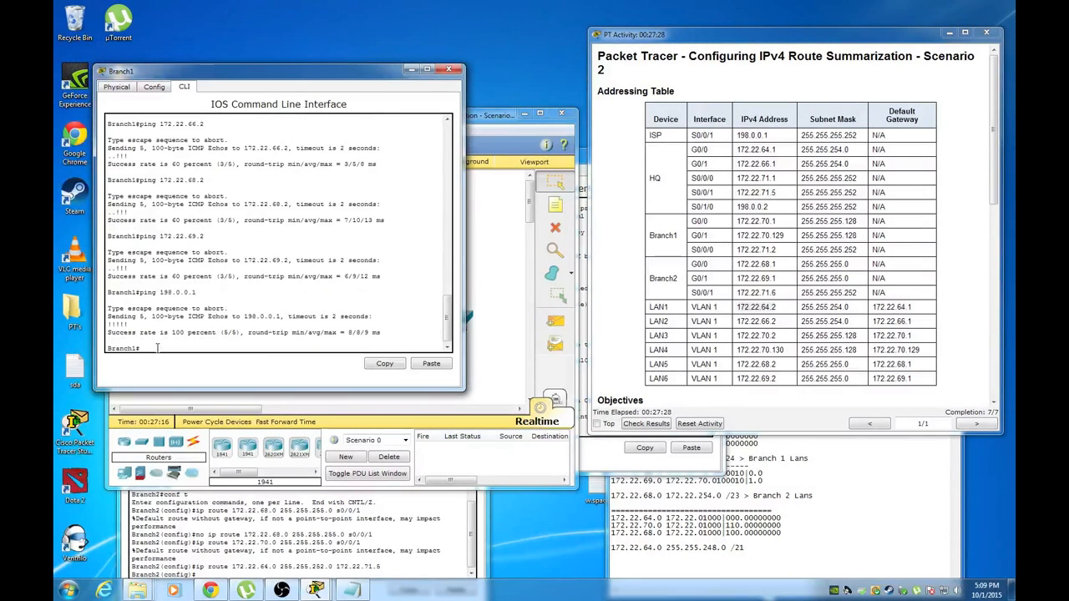
{"action": "left_click", "coordinate": [489, 279]}
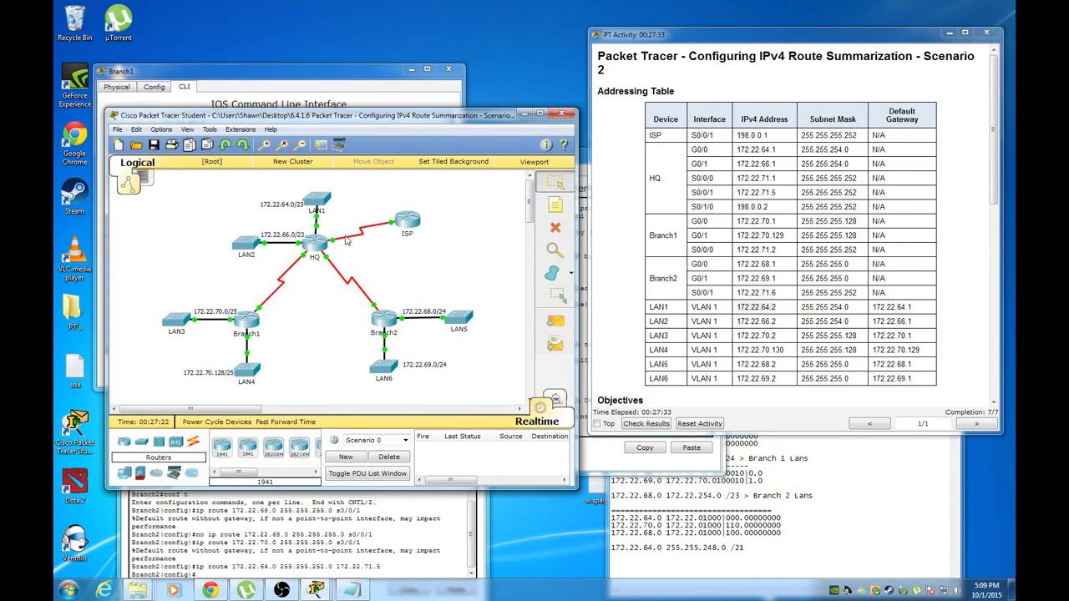
Open the ISP router's console clear of the addressing table and exit configuration mode
{"action": "left_click", "coordinate": [409, 224]}
{"action": "mouse_move", "coordinate": [466, 162]}
{"action": "left_mouse_down"}
{"action": "mouse_move", "coordinate": [442, 175]}
{"action": "mouse_move", "coordinate": [476, 175]}
{"action": "left_mouse_up"}
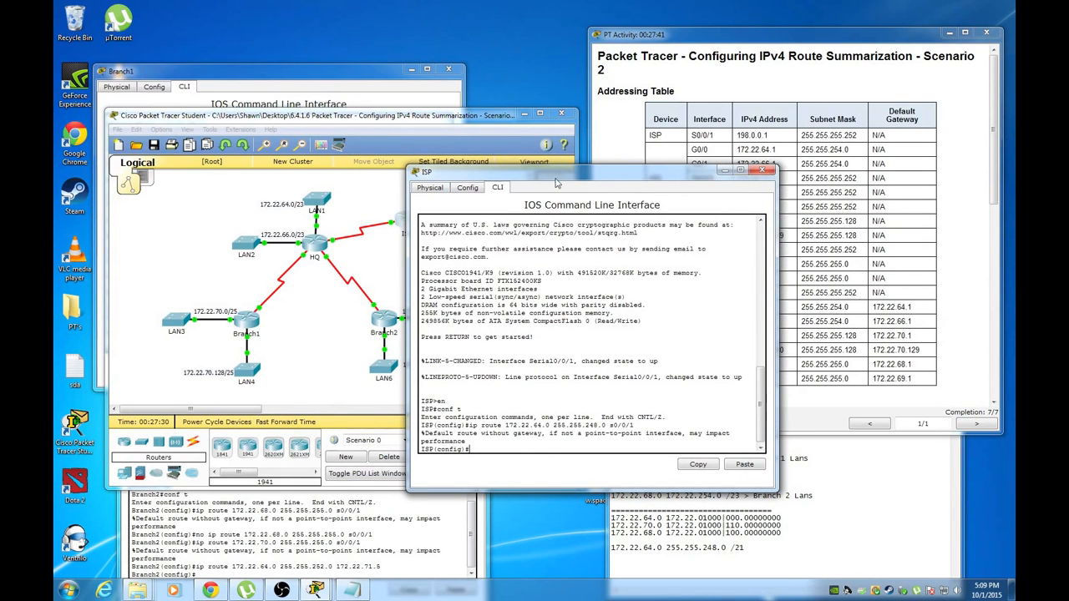
{"action": "left_click_drag", "start_coordinate": [555, 176], "coordinate": [568, 184]}
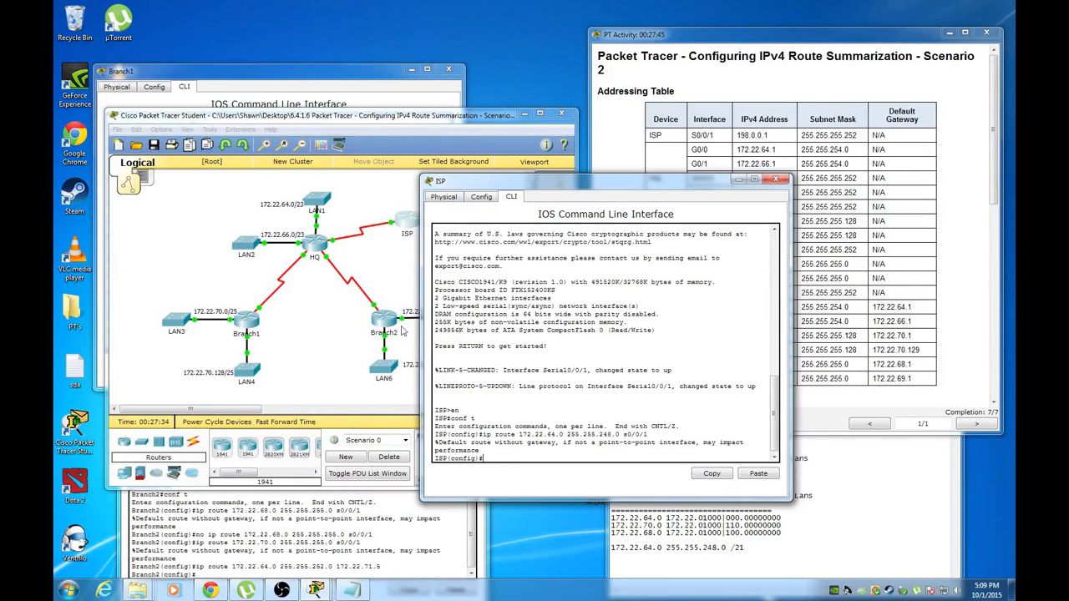
{"action": "left_click_drag", "start_coordinate": [513, 183], "coordinate": [280, 208]}
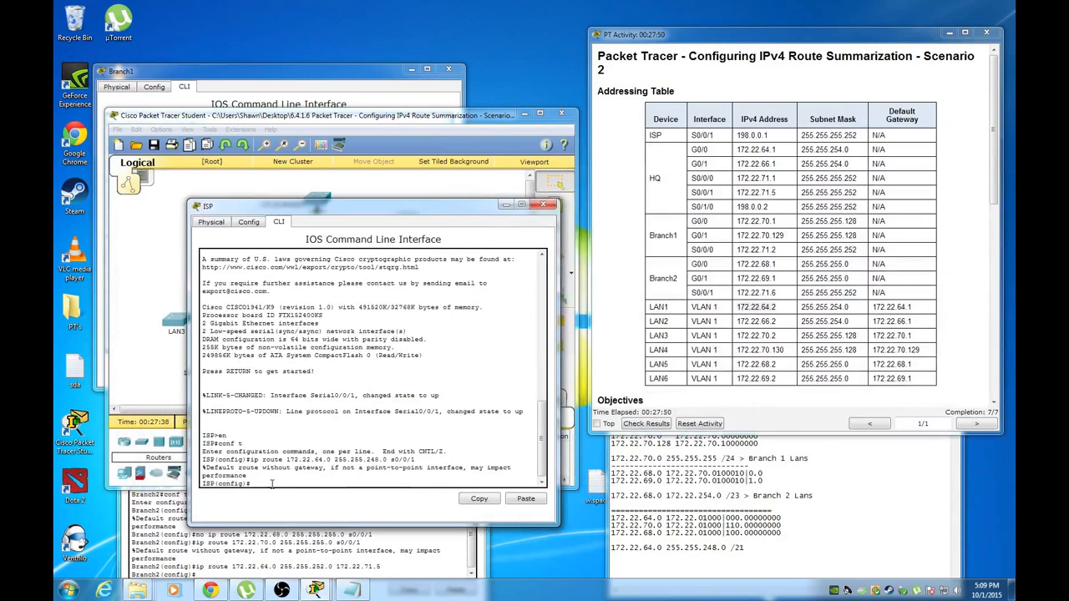
{"action": "type", "text": "exit"}
{"action": "key", "text": "Return"}
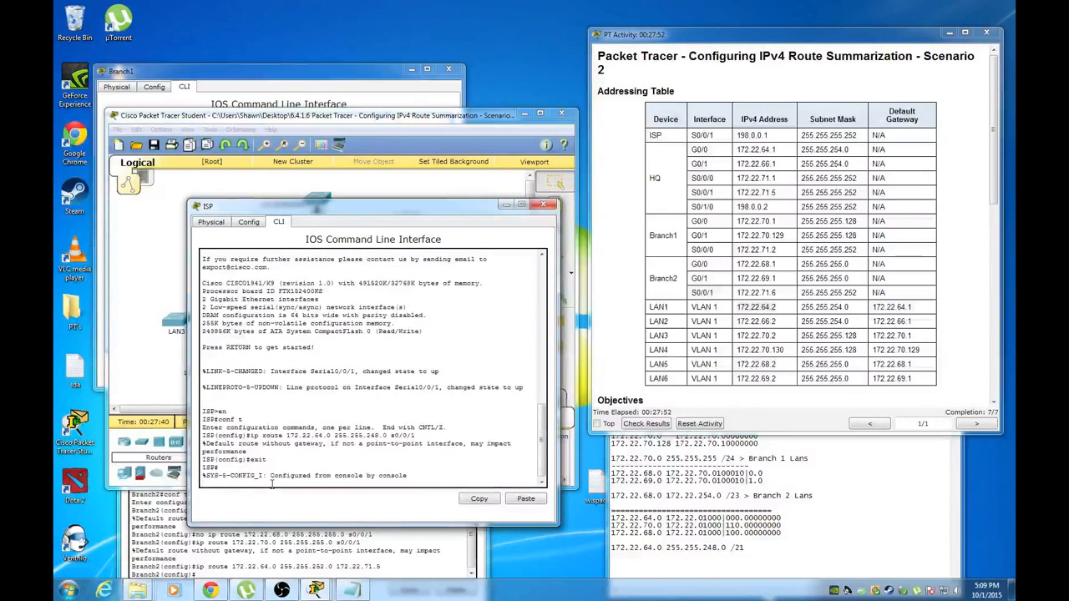
Ping 172.22.64.2 and 172.22.66.2 from ISP, both at 100%
{"action": "type", "text": "ping"}
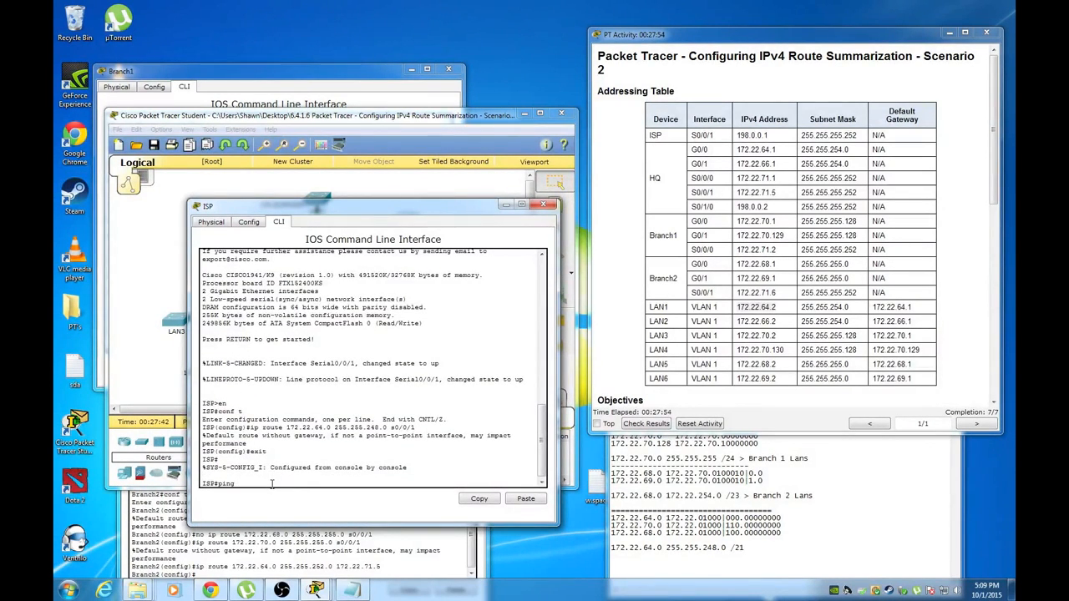
{"action": "type", "text": " 172.22.64.2"}
{"action": "key", "text": "Return"}
{"action": "key", "text": "Up"}
{"action": "key", "text": "BackSpace"}
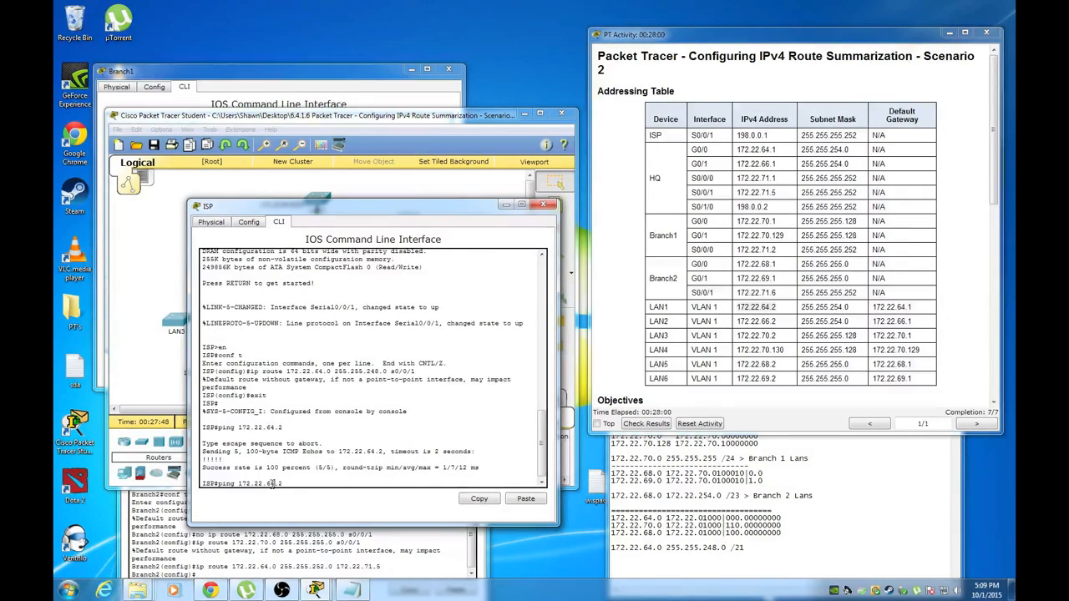
{"action": "type", "text": "6"}
{"action": "key", "text": "Return"}
Ping 172.22.68.2 and 172.22.69.2 from ISP, both at 100%
{"action": "key", "text": "Up"}
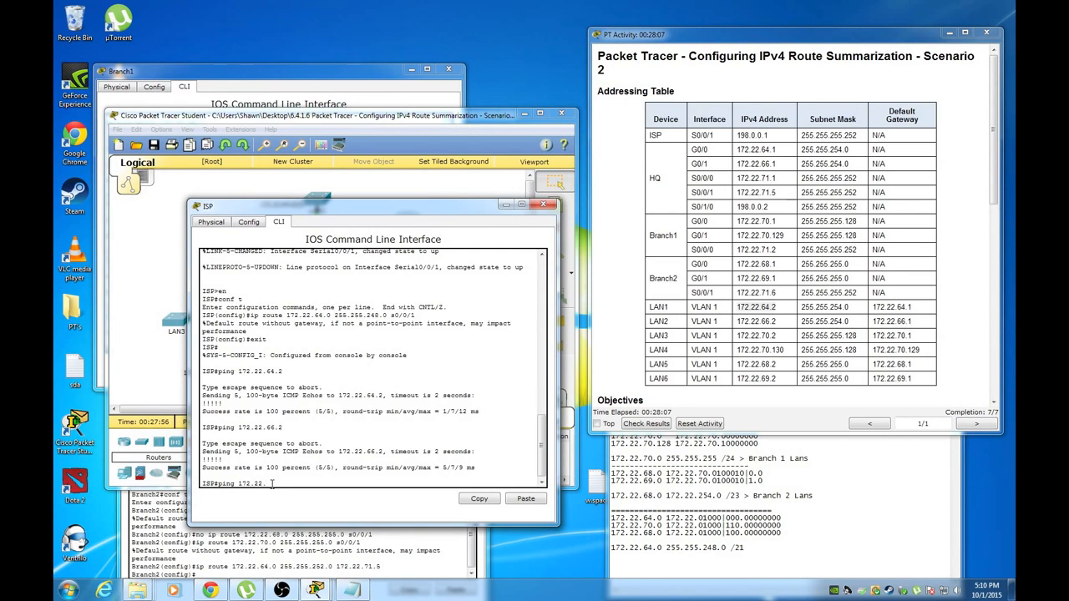
{"action": "type", "text": "68.2"}
{"action": "key", "text": "Return"}
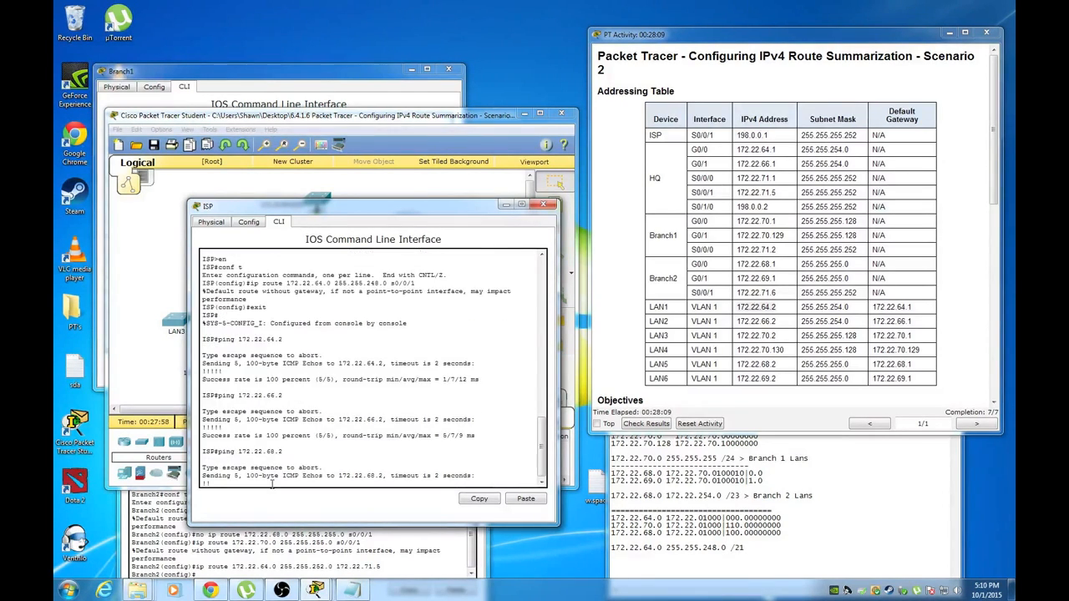
{"action": "key", "text": "Up"}
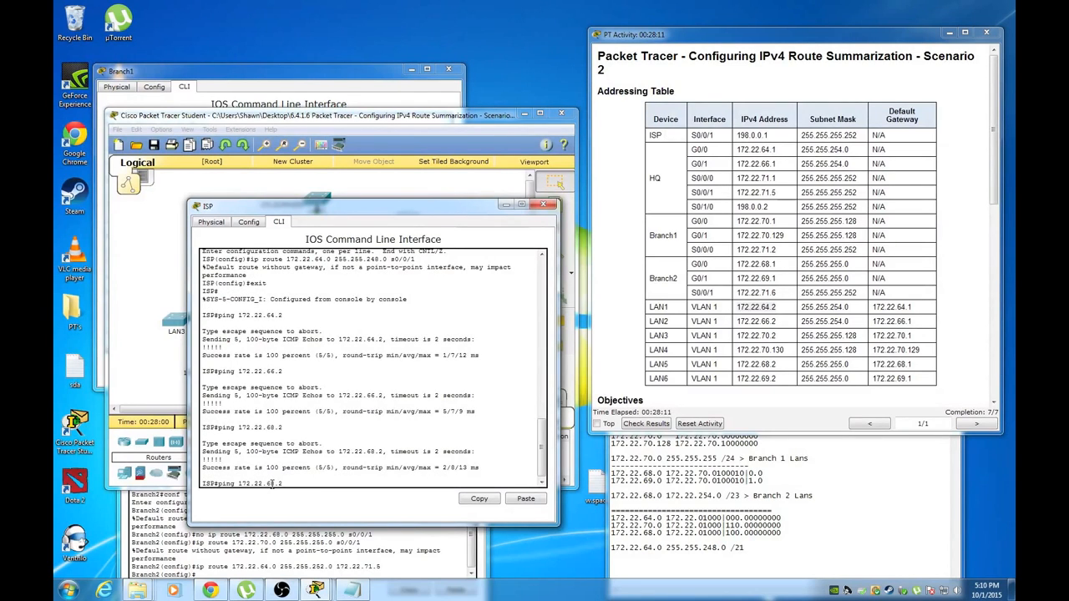
{"action": "type", "text": "9"}
{"action": "key", "text": "Return"}
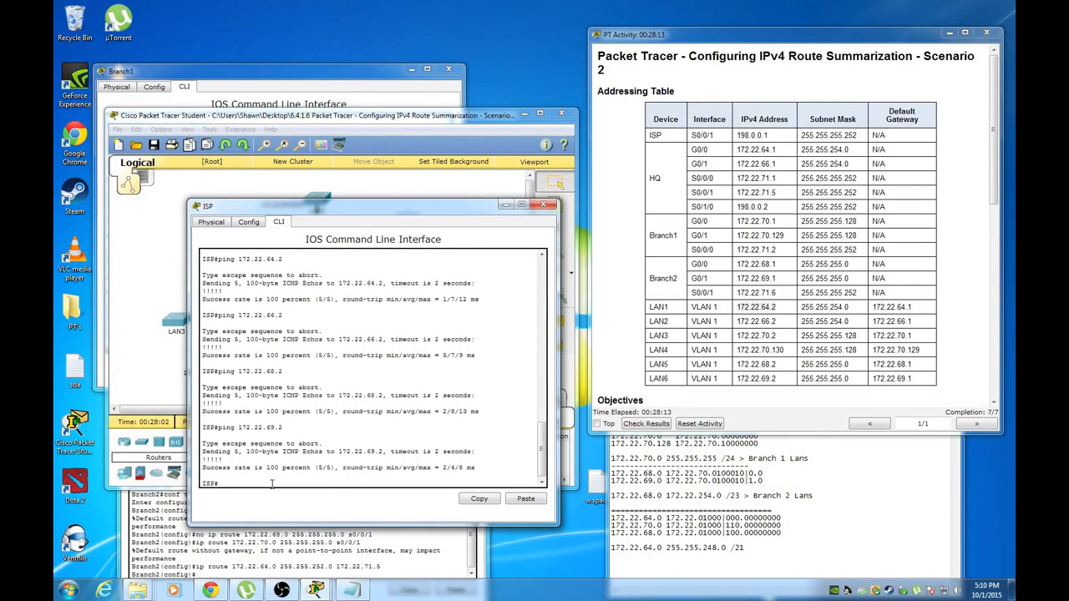
Return to the activity instructions and scroll them back up
{"action": "left_click", "coordinate": [625, 179]}
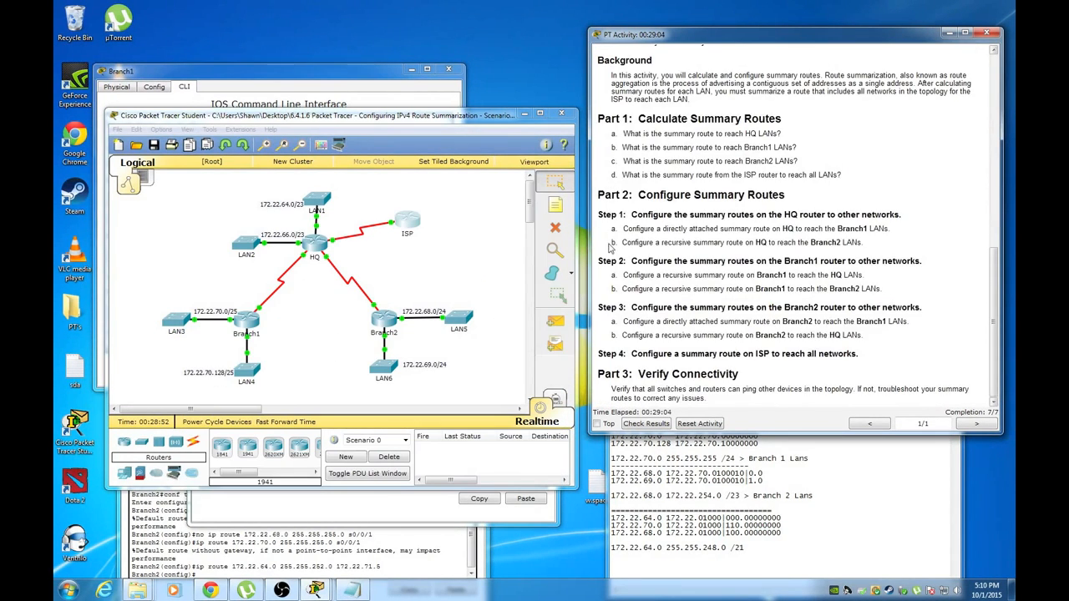
{"action": "scroll", "coordinate": [611, 249], "scroll_direction": "up", "scroll_amount": 3}
{"action": "scroll", "coordinate": [610, 260], "scroll_direction": "up", "scroll_amount": 5}
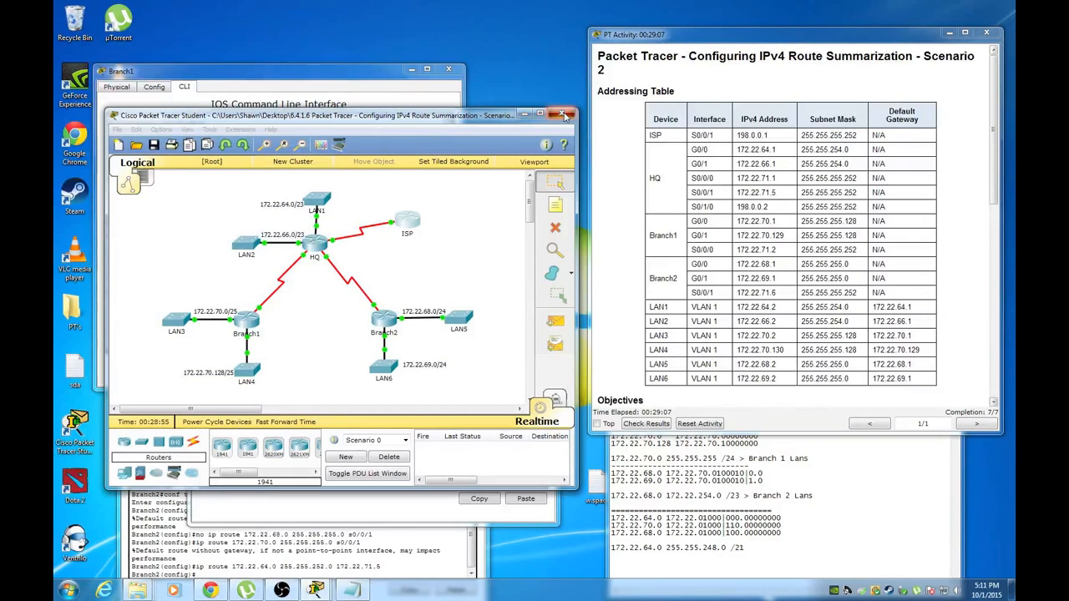
{"action": "left_click", "coordinate": [281, 590]}
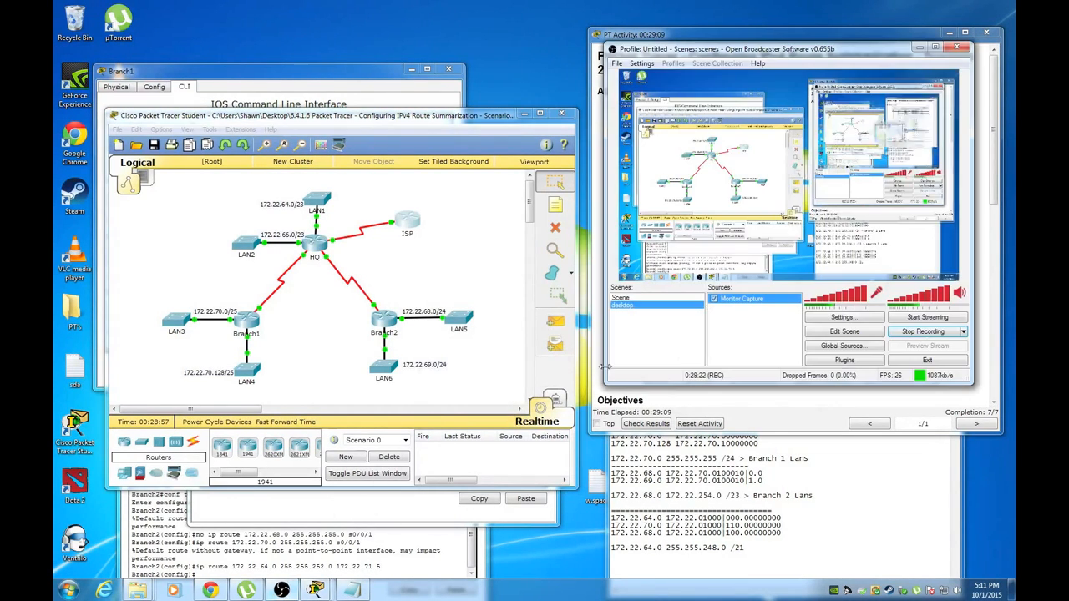